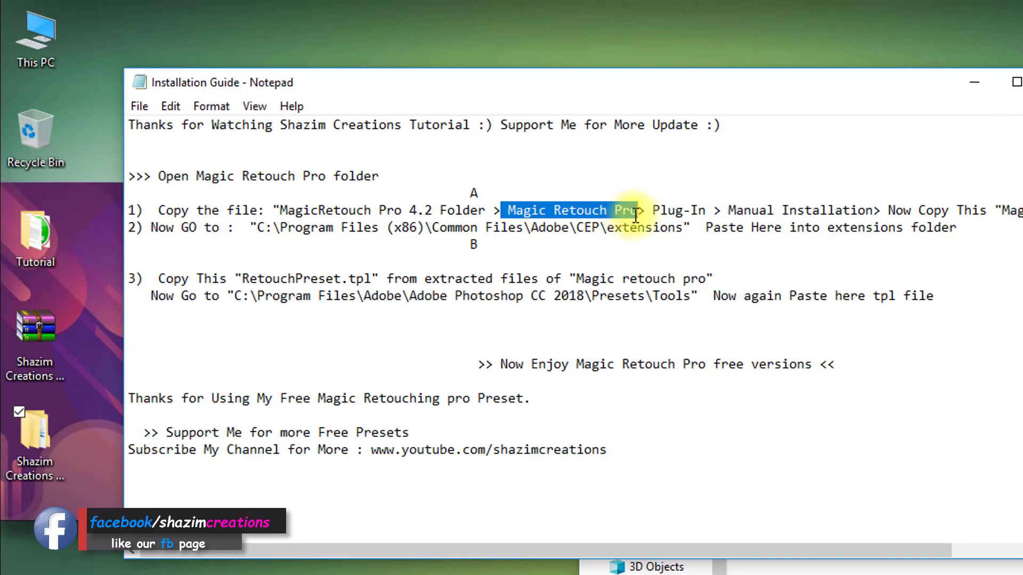
Move the installation guide aside and return the file browser to the Shazim Creations Magic Retouch Pro 4.2 folder
drag(622, 91, 516, 57)
click(996, 393)
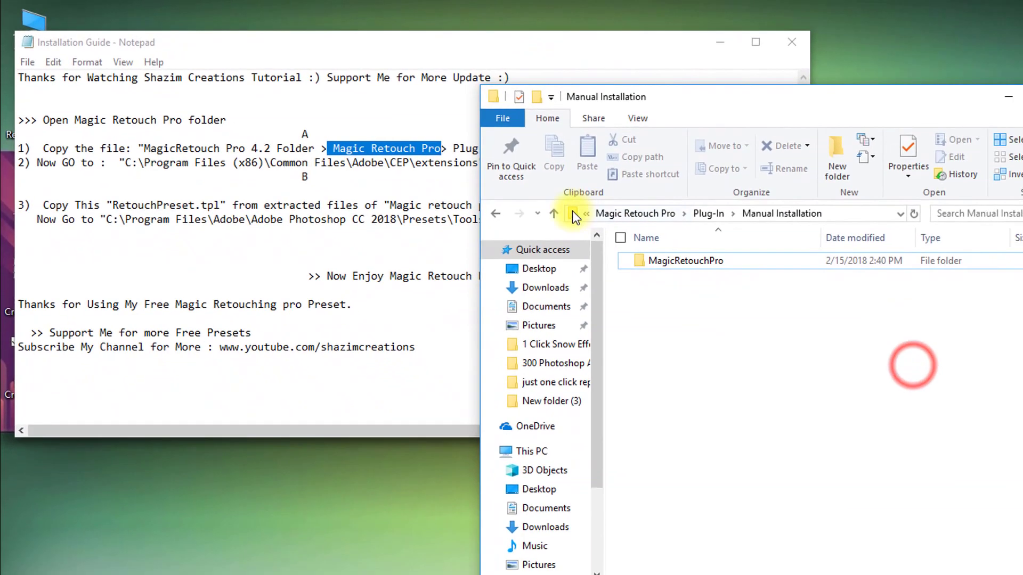
click(671, 255)
click(670, 255)
click(671, 255)
click(670, 255)
Follow the folder path in guide step 1, opening Magic Retouch Pro 4.2 and the Magic Retouch Pro folder inside it
drag(138, 146, 265, 143)
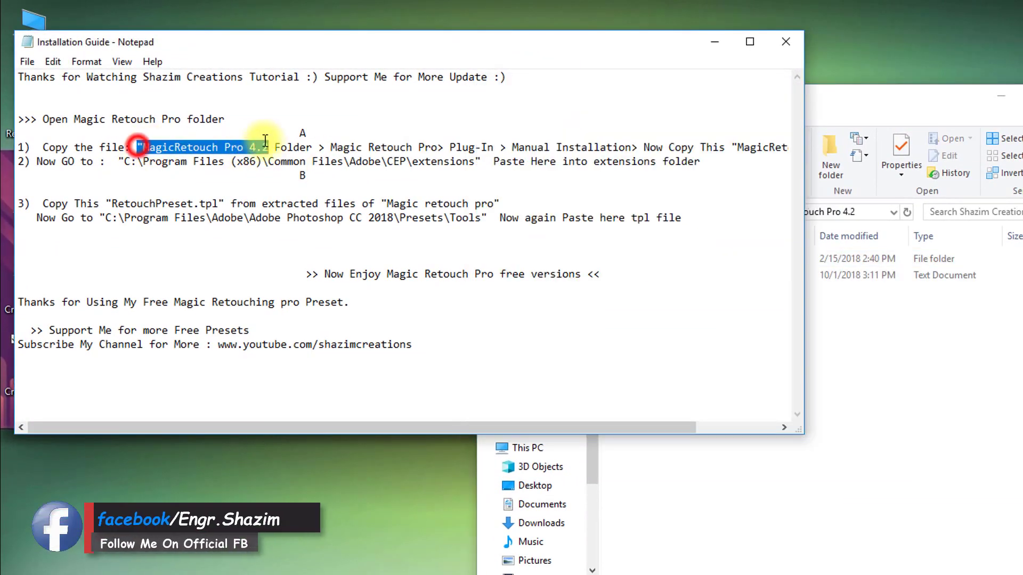
click(890, 347)
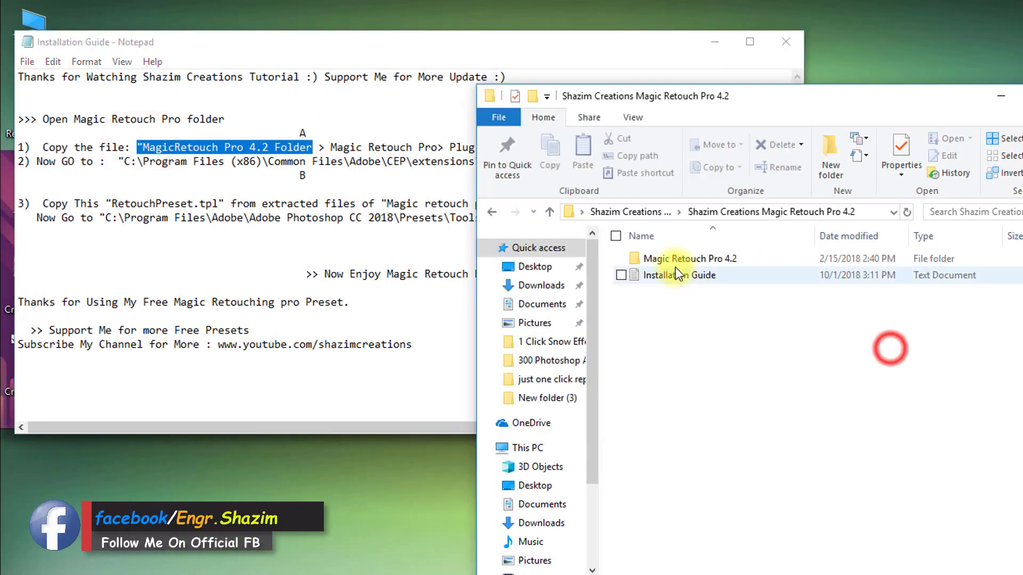
double_click(671, 260)
drag(332, 147, 412, 149)
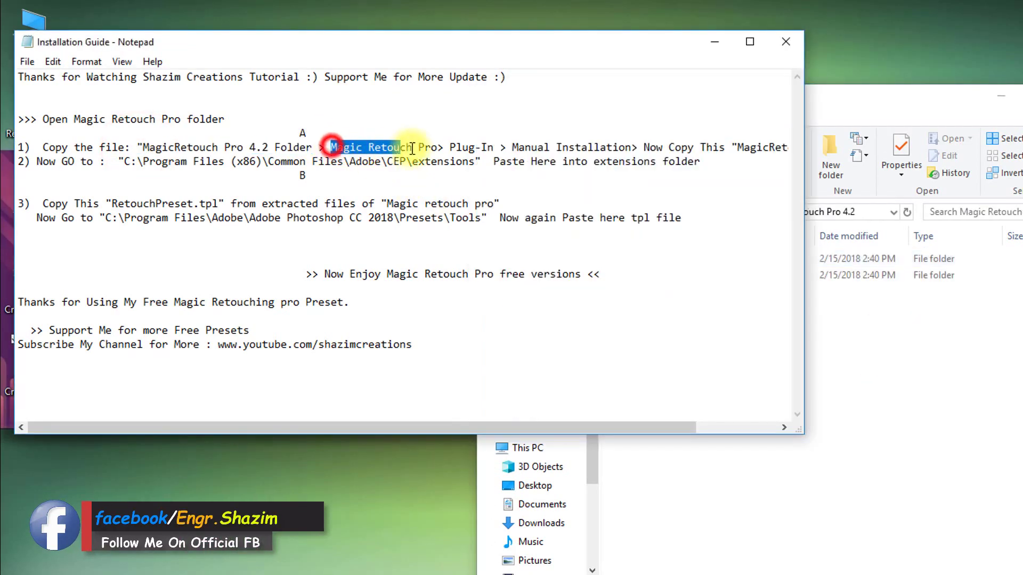
click(958, 373)
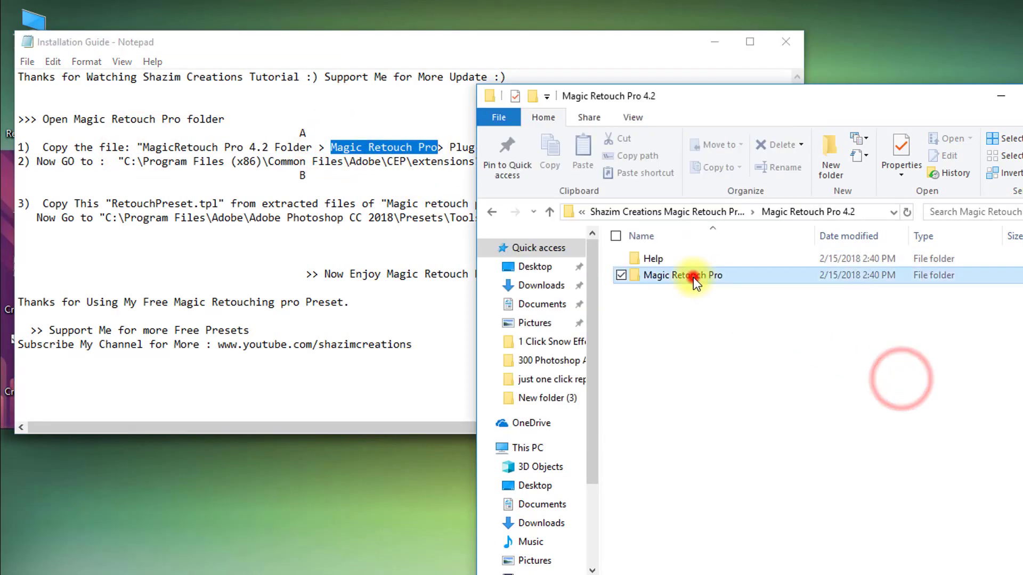
double_click(692, 277)
Continue along the guide's path by opening the Plug-In folder and its Manual Installation subfolder
click(404, 56)
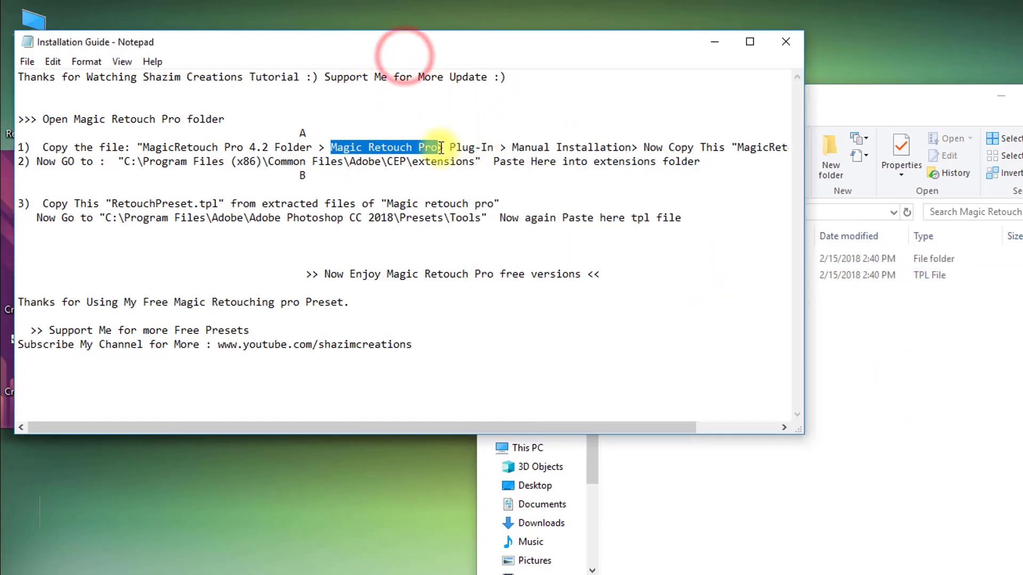
drag(482, 143, 494, 147)
click(906, 342)
double_click(657, 260)
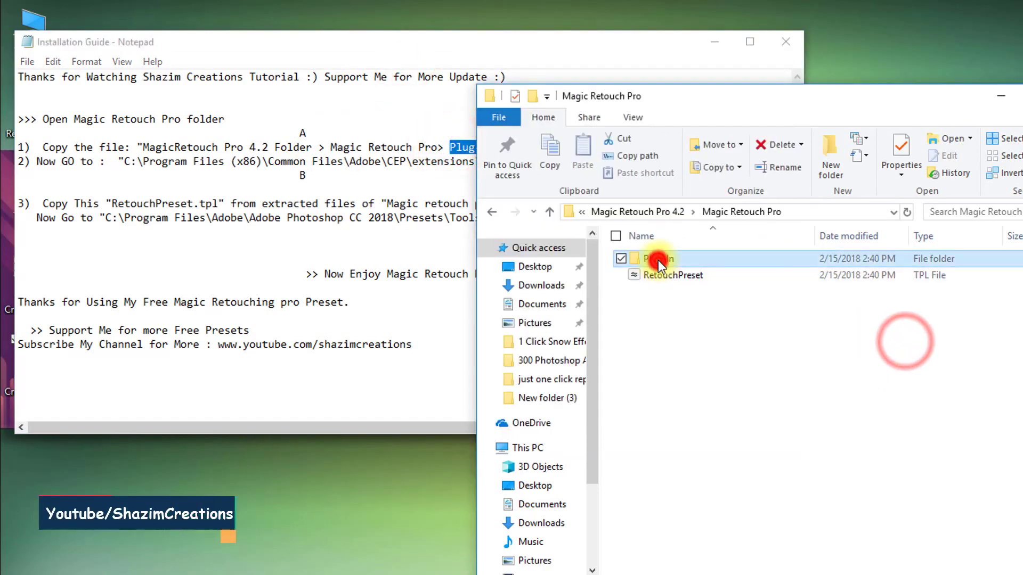
drag(543, 47, 471, 46)
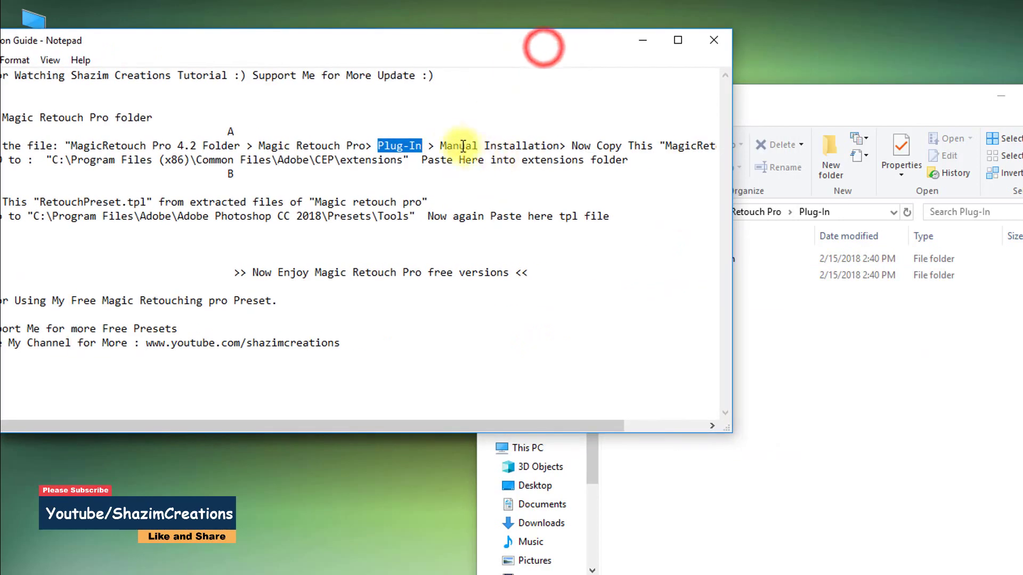
click(810, 360)
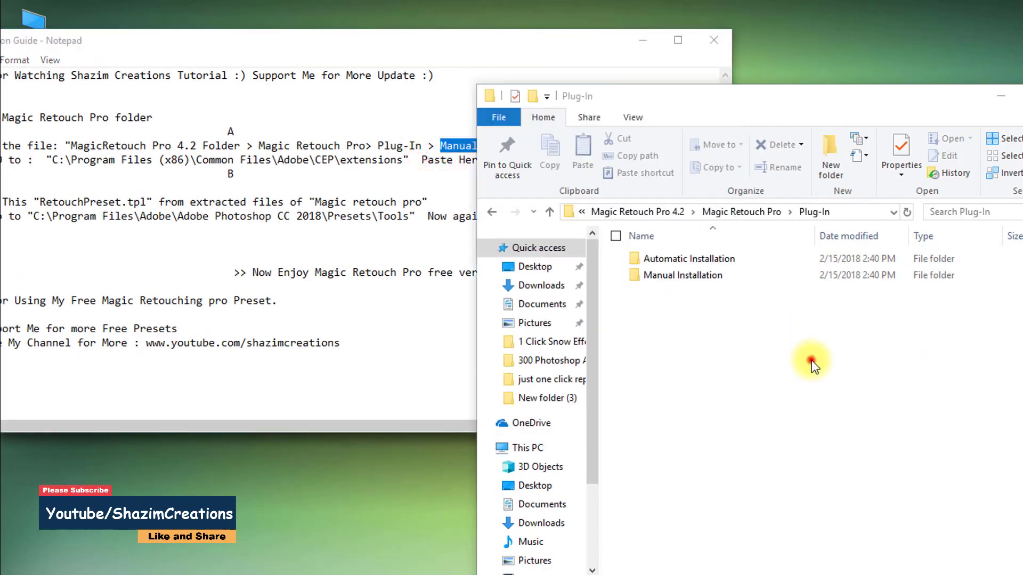
double_click(676, 272)
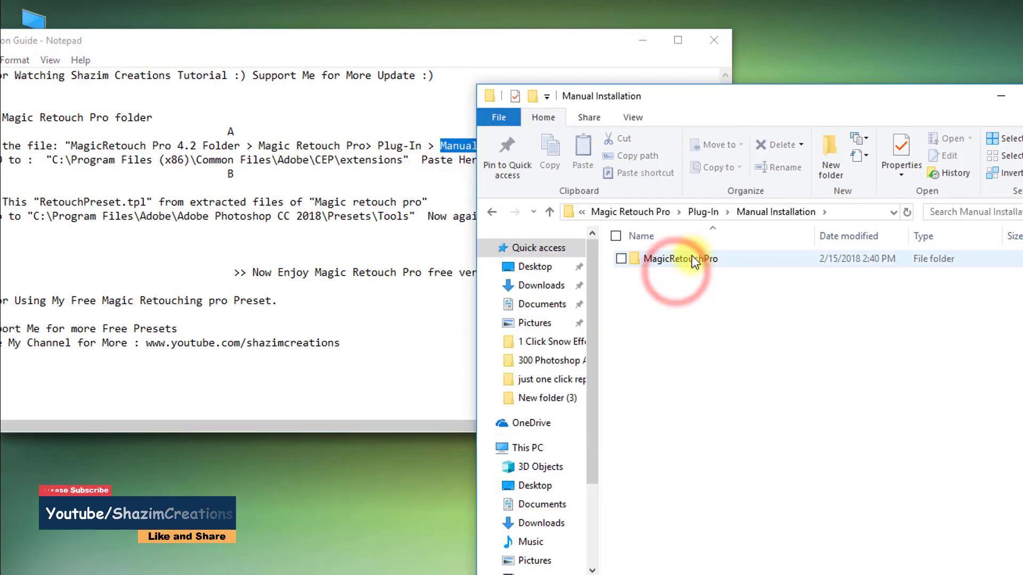
Highlight the guide's copy instruction and copy the MagicRetouchPro folder from Manual Installation
click(545, 42)
drag(573, 142, 613, 142)
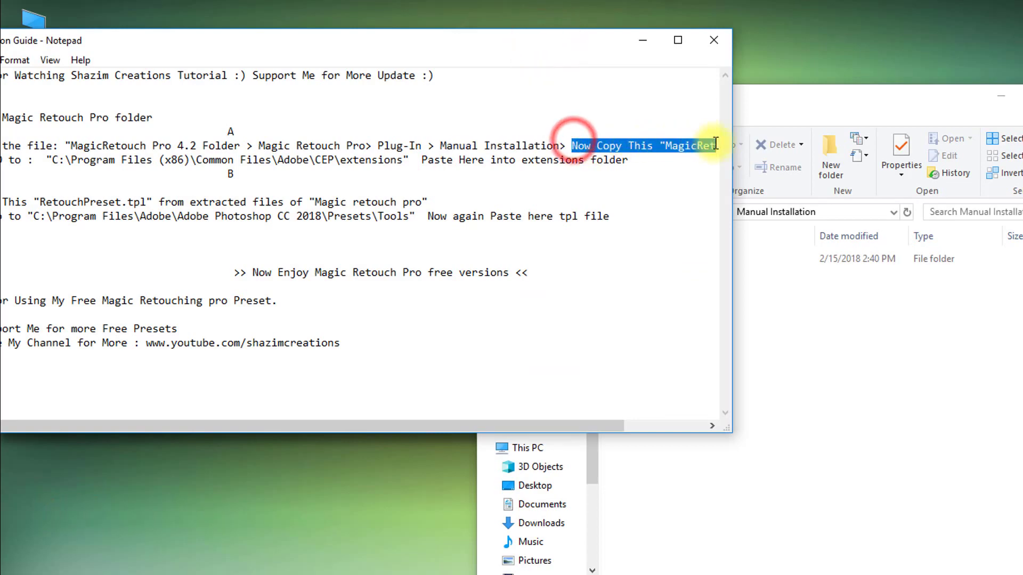
drag(715, 144, 709, 146)
drag(566, 142, 659, 146)
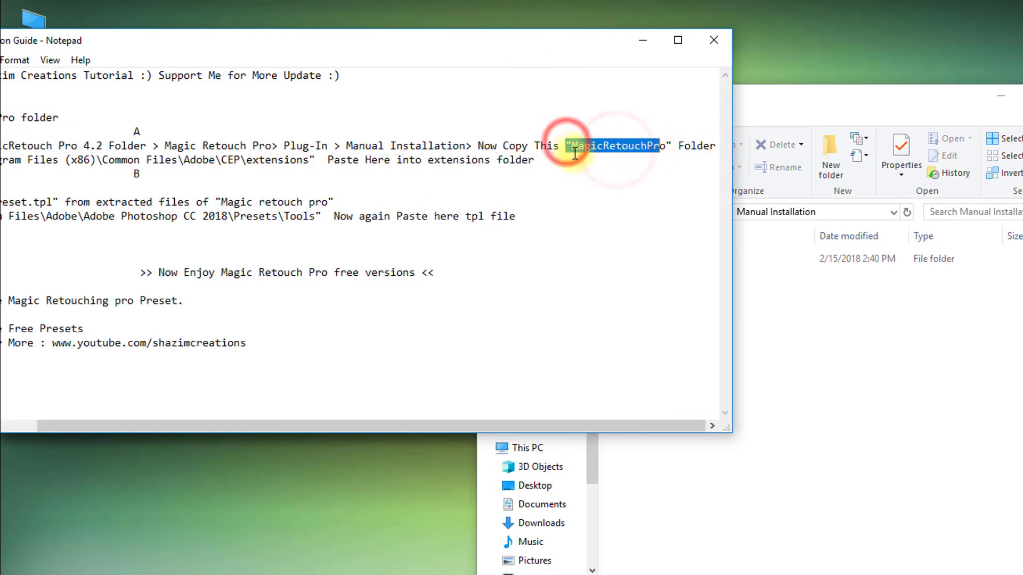
click(750, 294)
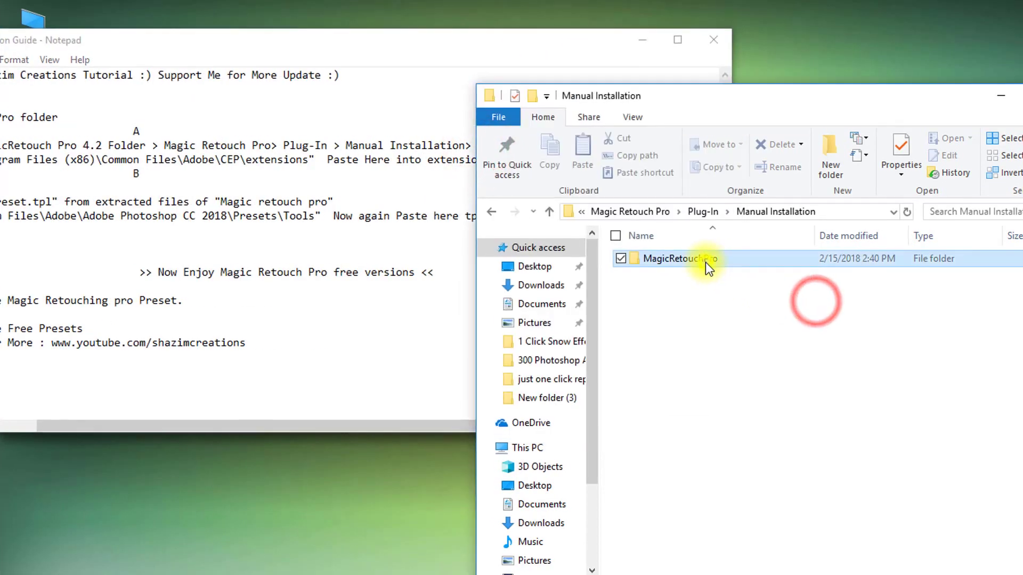
right_click(707, 263)
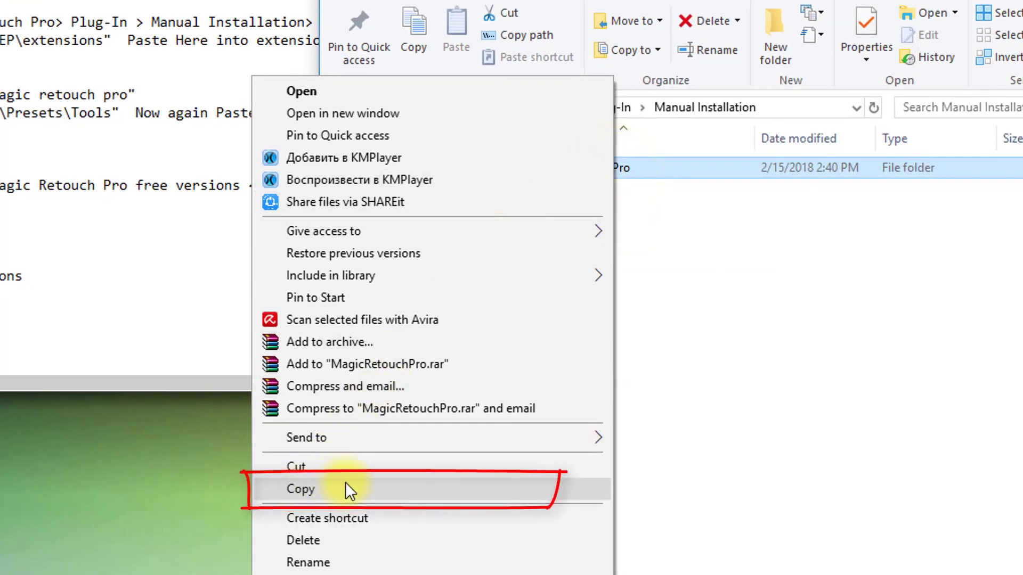
click(318, 486)
Reposition the installation guide and highlight the C:\Program Files (x86) part of the destination path in step 2
click(388, 27)
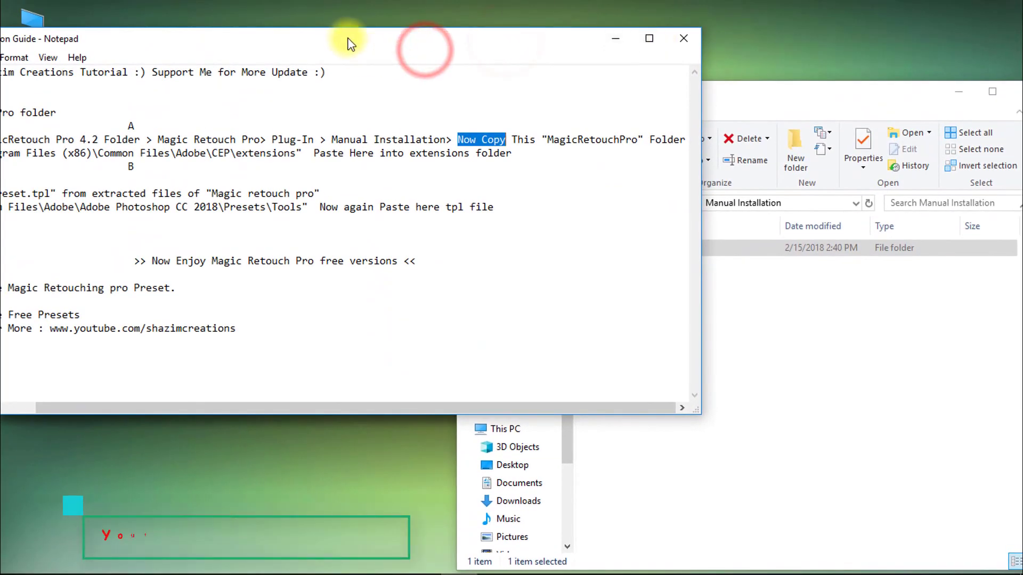
drag(347, 42, 627, 42)
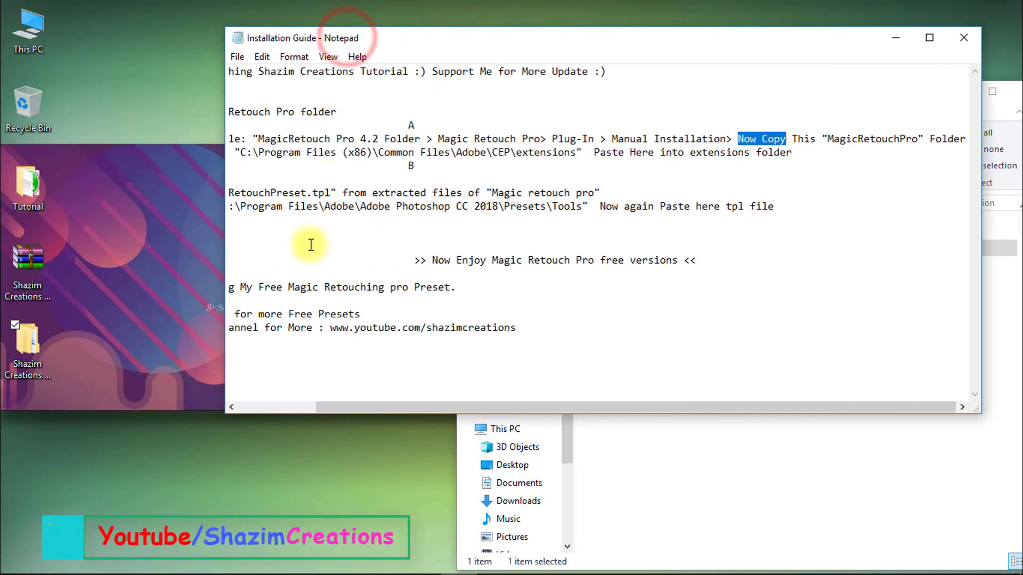
drag(363, 407, 271, 407)
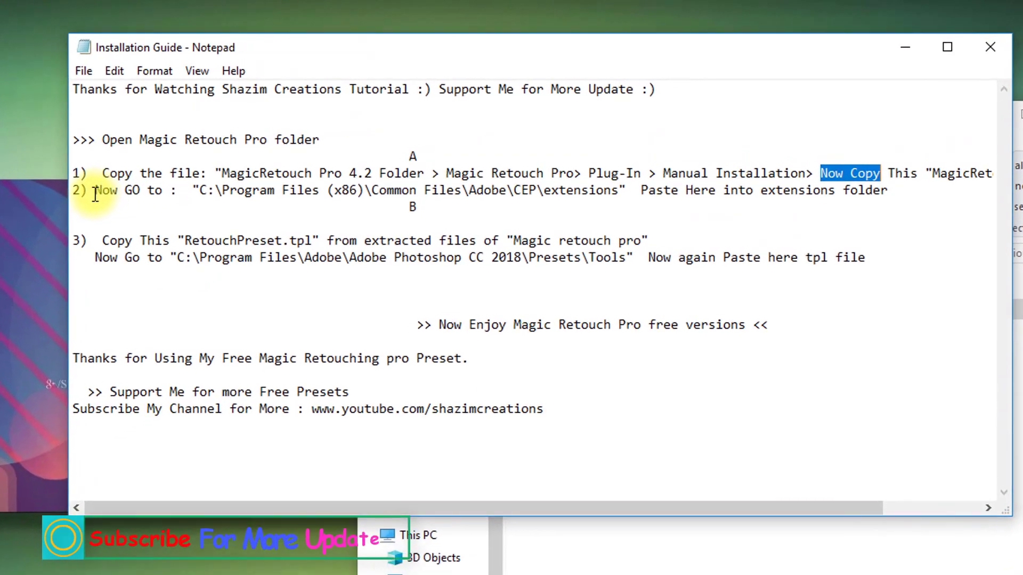
drag(250, 152, 336, 152)
click(184, 193)
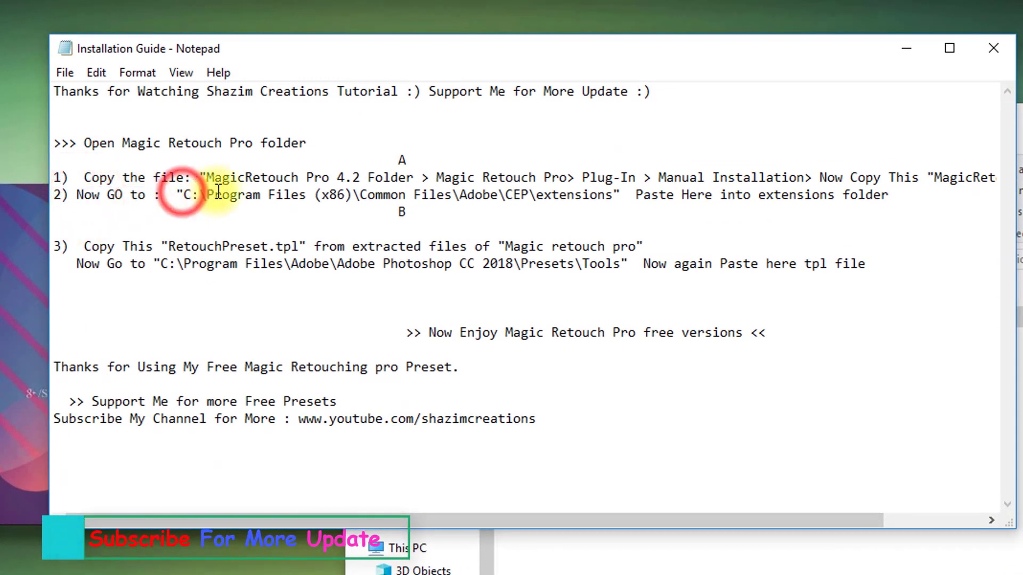
drag(178, 195, 342, 195)
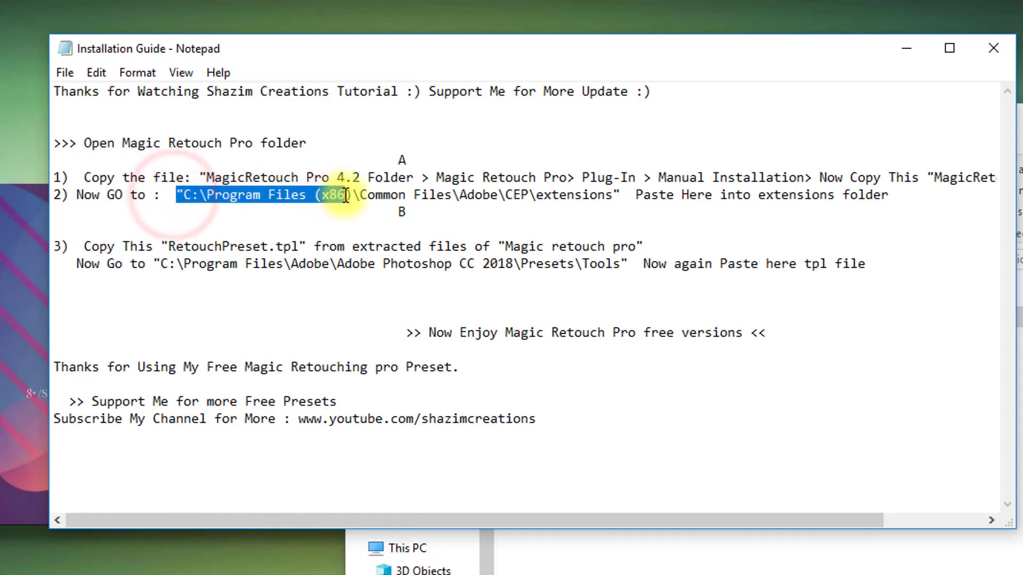
drag(350, 48, 433, 55)
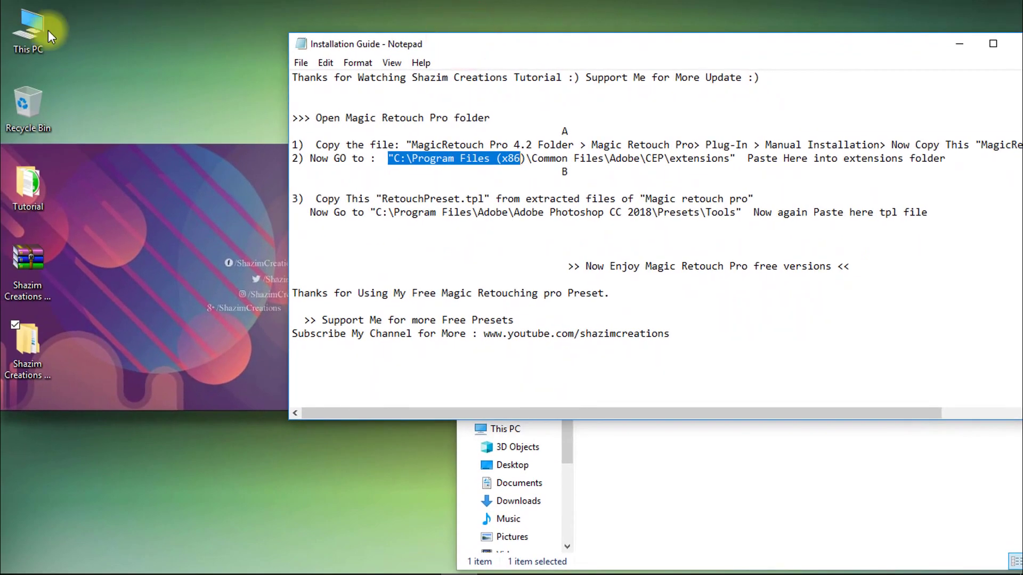
Open This PC in a new window and go to Program Files (x86) on Local Disk (C:)
double_click(46, 30)
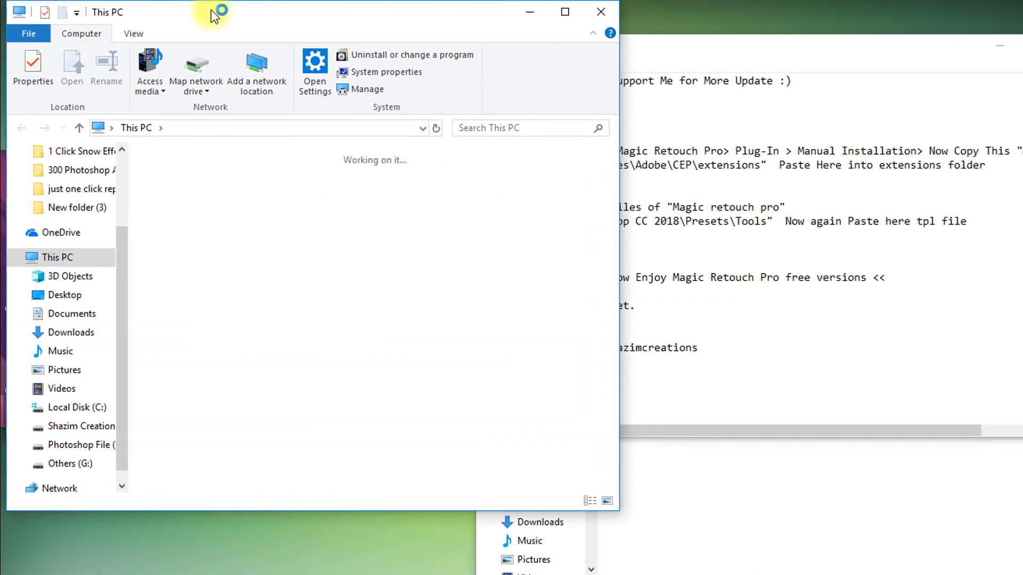
click(232, 17)
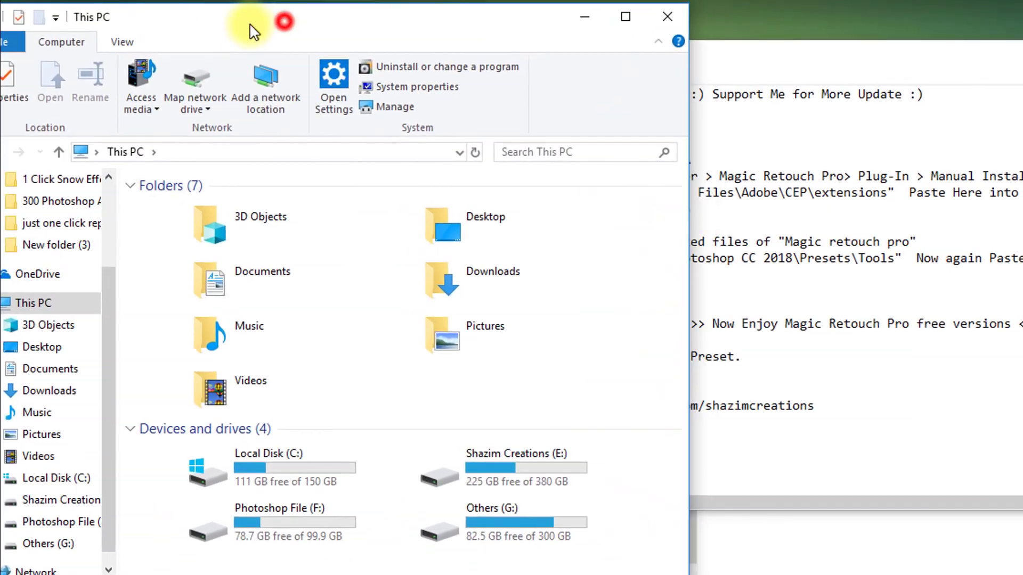
double_click(251, 474)
click(400, 22)
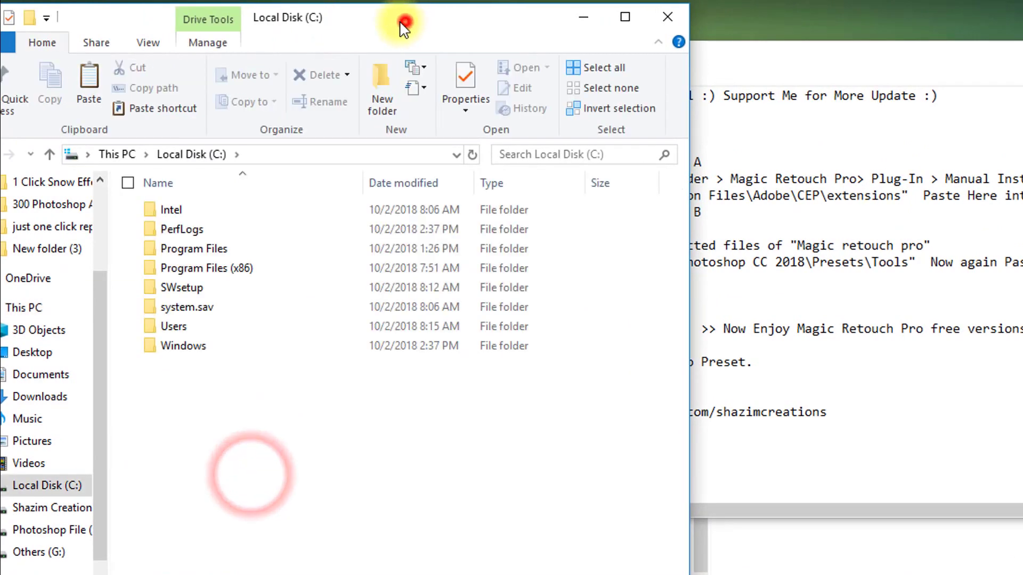
drag(401, 23, 392, 23)
drag(735, 57, 848, 57)
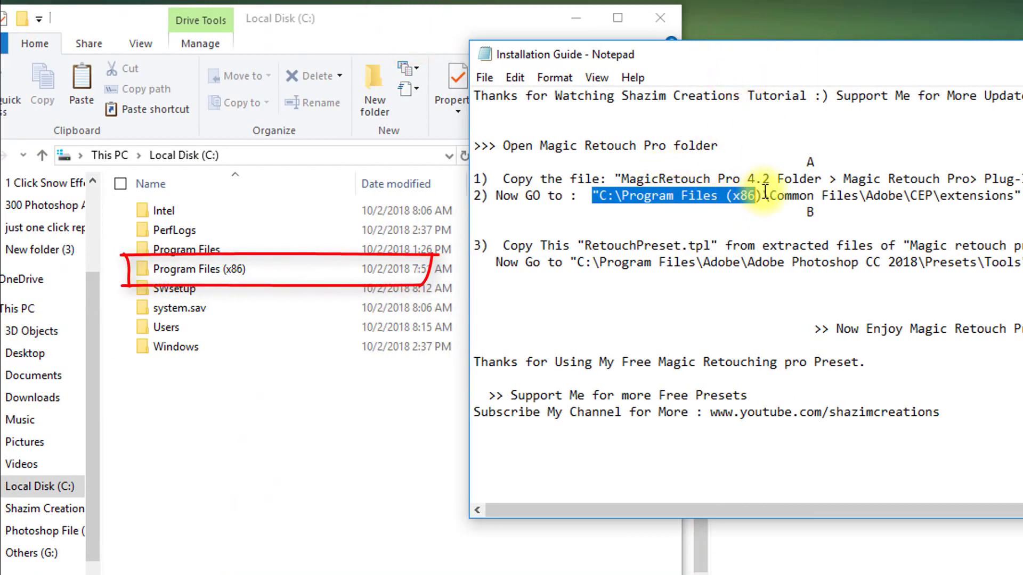
click(245, 269)
double_click(244, 269)
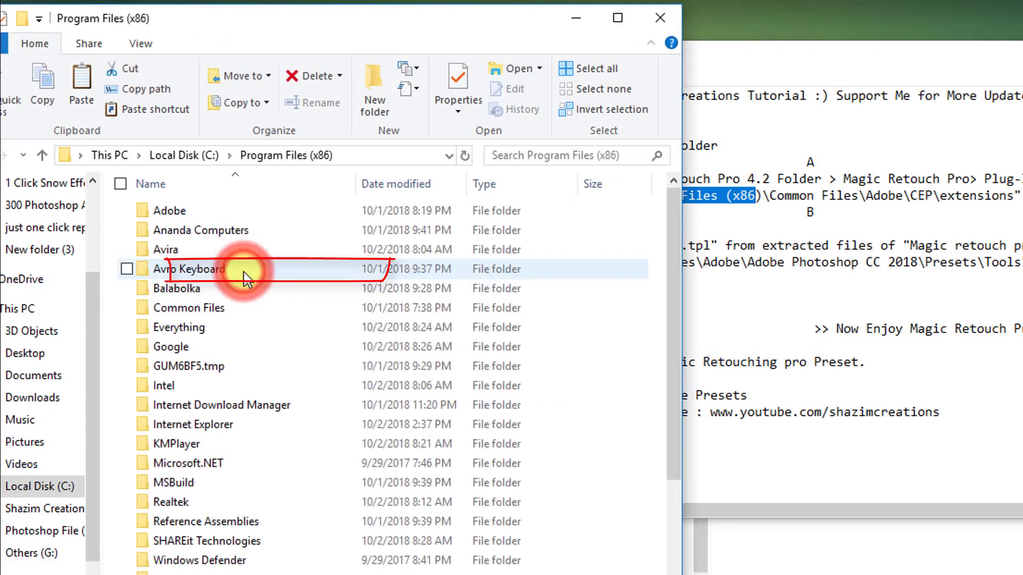
Open Common Files and its Adobe subfolder, highlighting each folder name in the guide's destination path
click(770, 197)
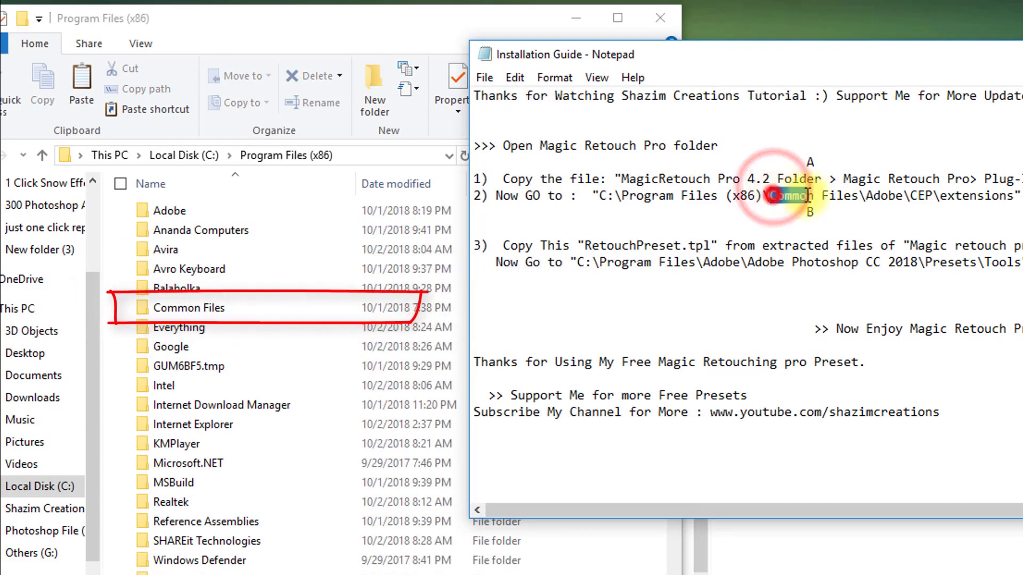
drag(770, 195, 856, 195)
click(183, 308)
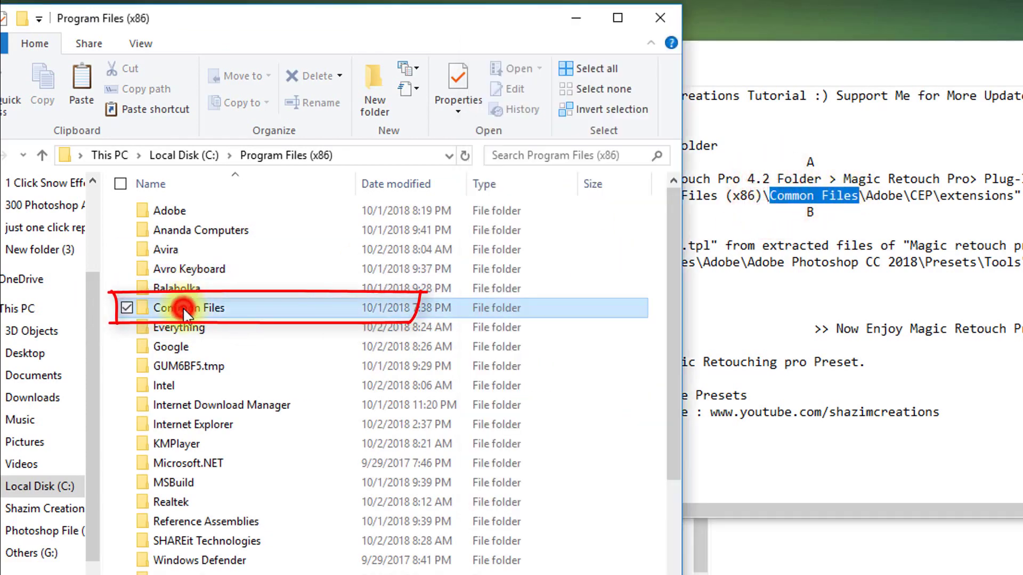
double_click(183, 308)
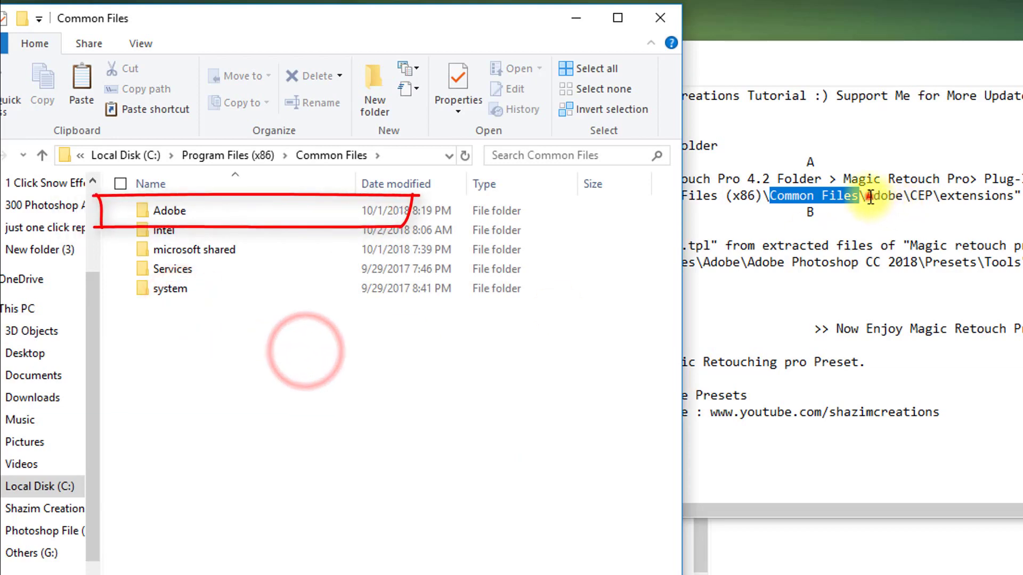
drag(865, 195, 903, 197)
double_click(183, 210)
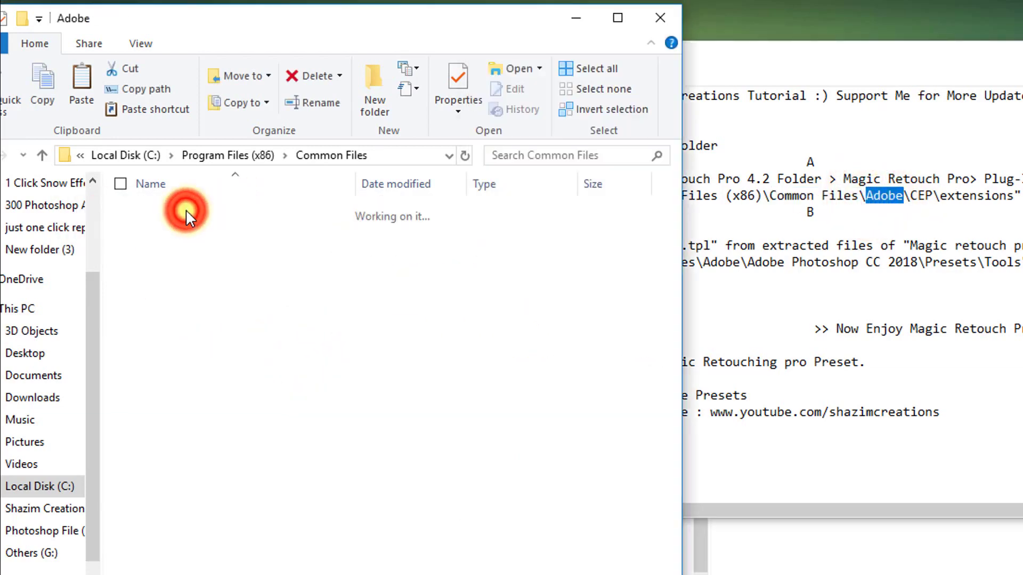
Open the CEP folder inside Adobe and its extensions subfolder, matching the rest of the guide's path
mouse_move(795, 52)
mouse_down()
mouse_move(758, 73)
mouse_move(788, 73)
mouse_up()
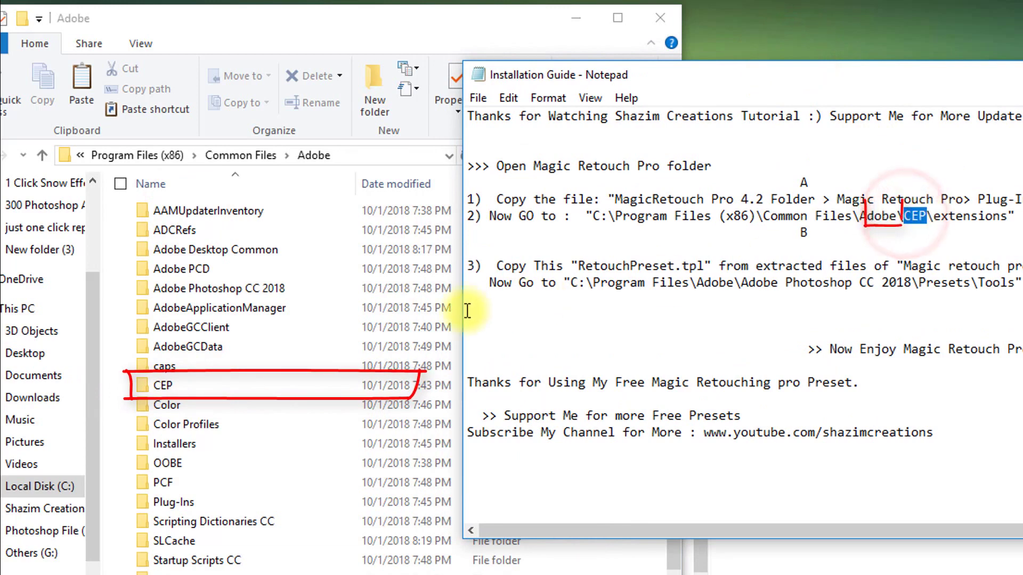
double_click(161, 385)
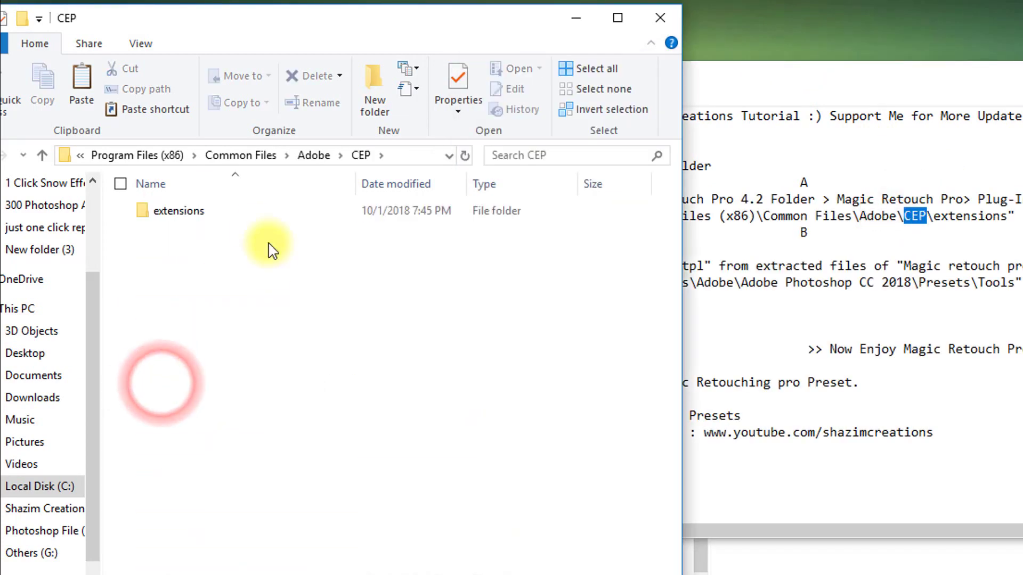
click(221, 210)
drag(935, 219, 995, 218)
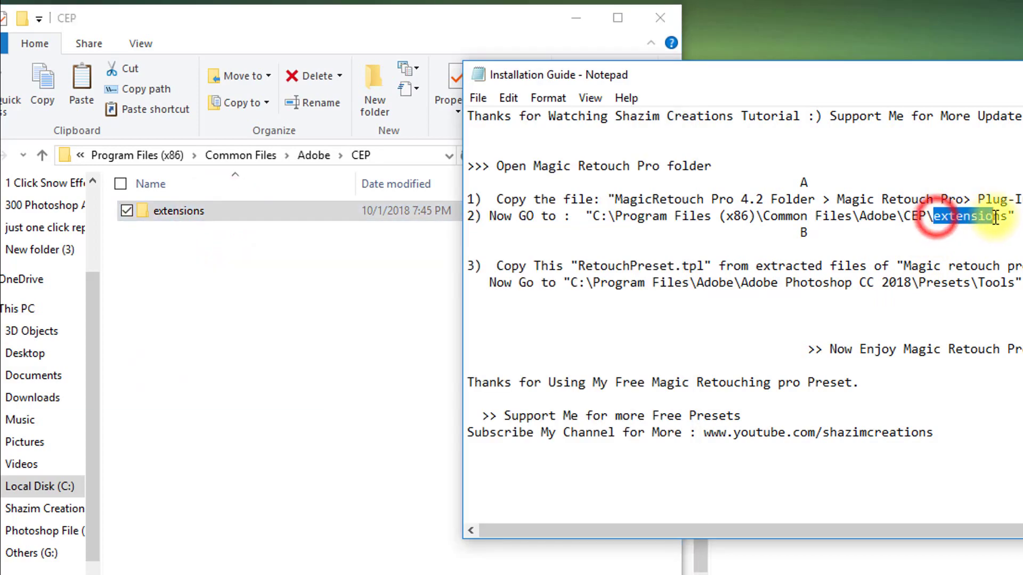
double_click(194, 212)
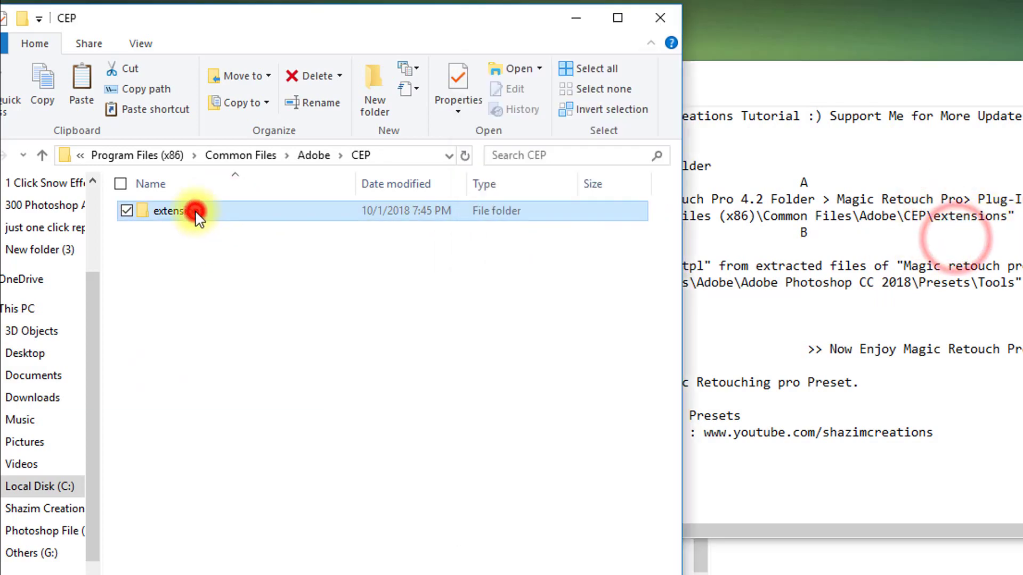
Move the guide aside and highlight "Paste Here into extensions folder" in step 2
click(1014, 226)
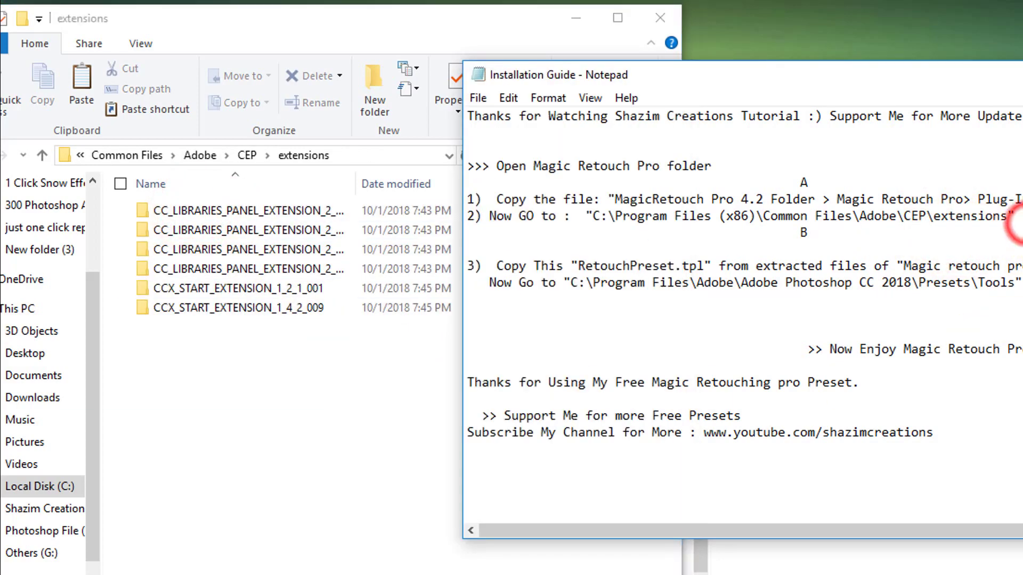
drag(1022, 80, 933, 80)
drag(910, 218, 1022, 219)
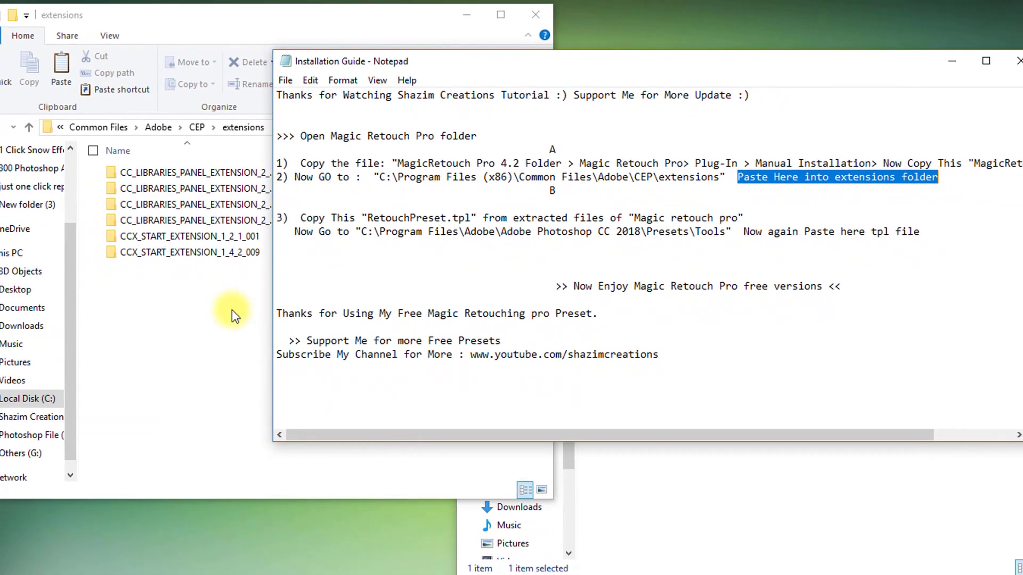
Paste the copied MagicRetouchPro folder into the extensions folder, granting administrator permission
click(213, 367)
right_click(144, 361)
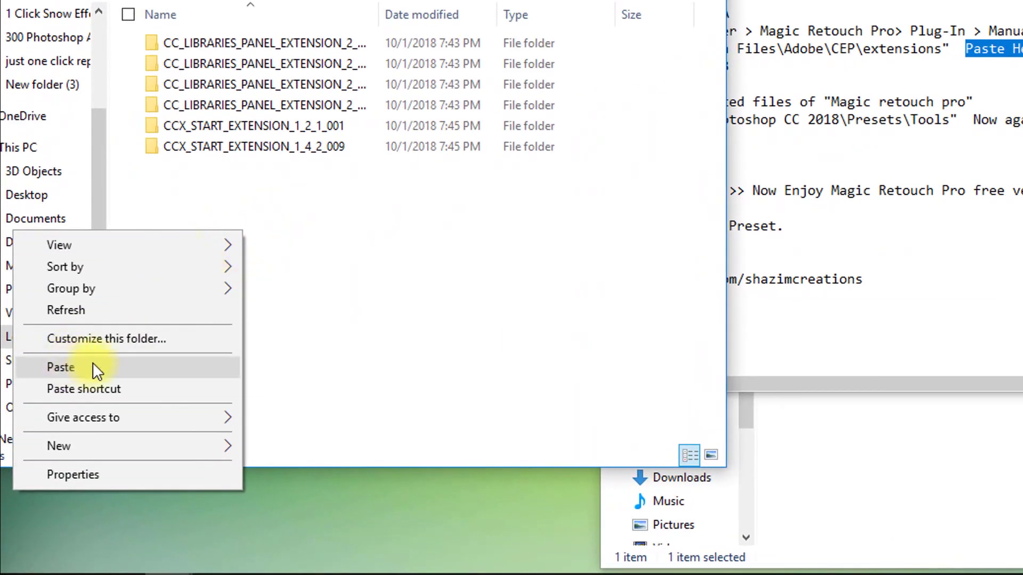
click(76, 401)
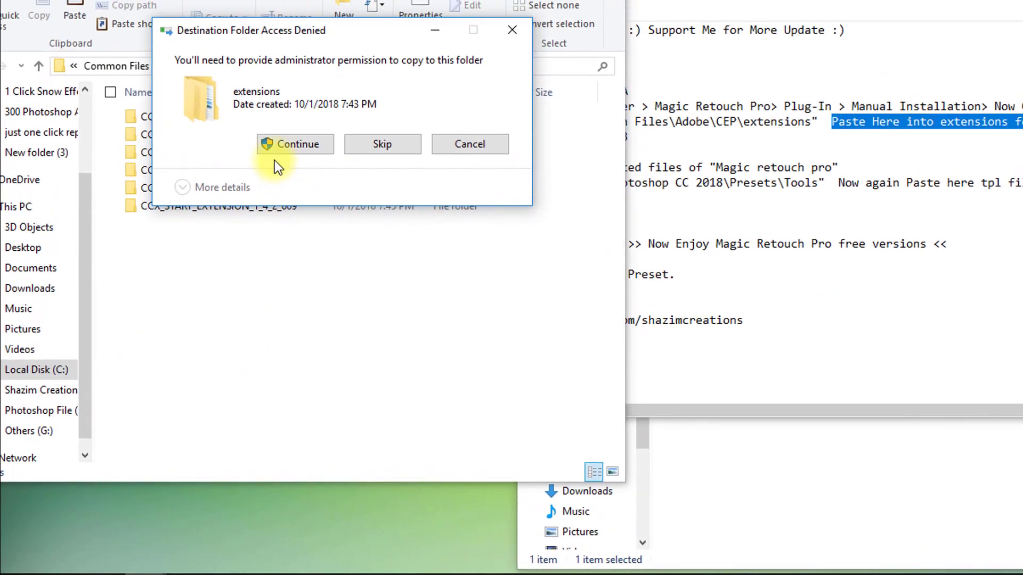
click(289, 147)
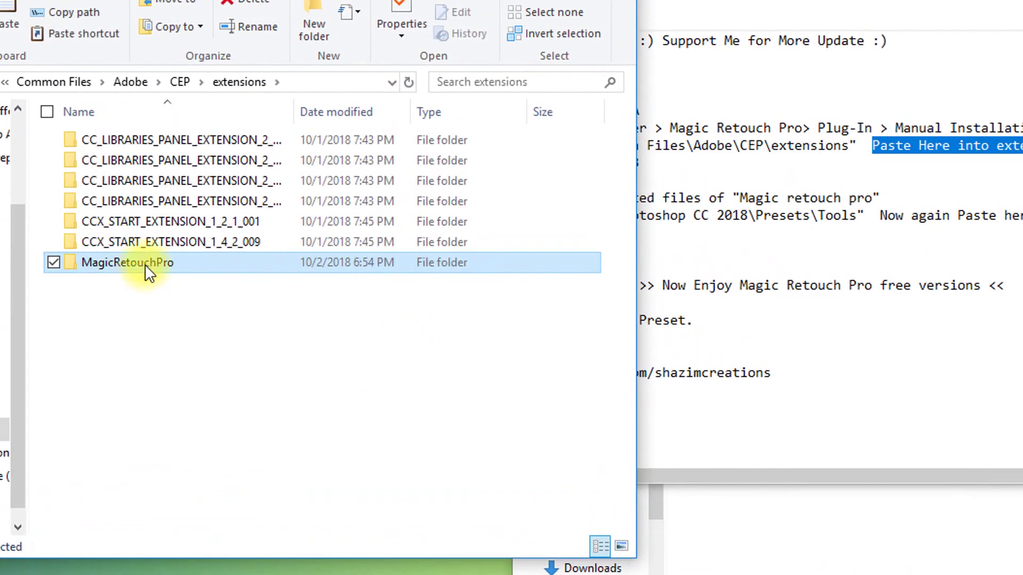
Bring the installation guide forward and highlight "RetouchPreset.tpl" in step 3
drag(617, 1, 752, 1)
click(954, 18)
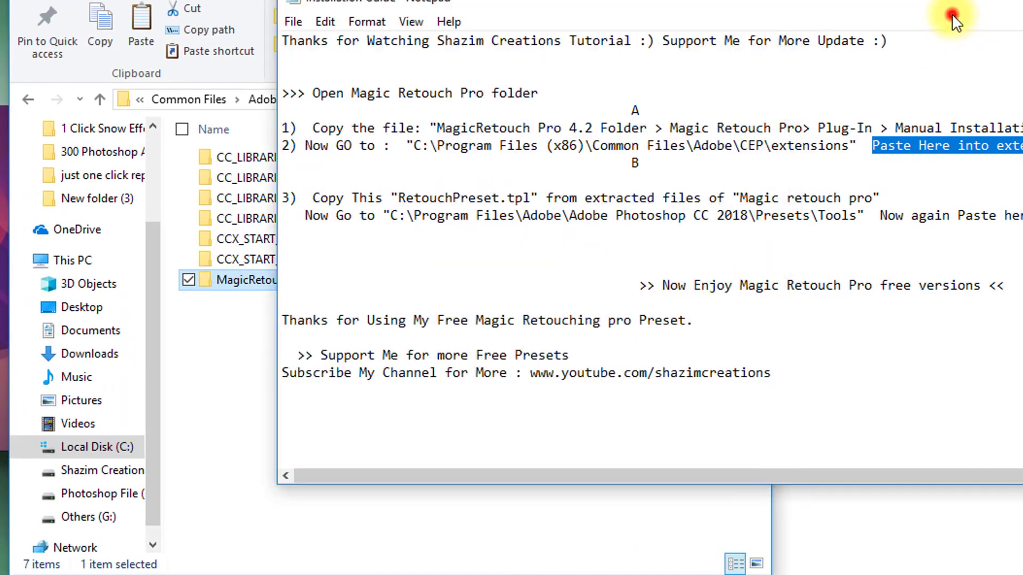
drag(992, 3, 961, 0)
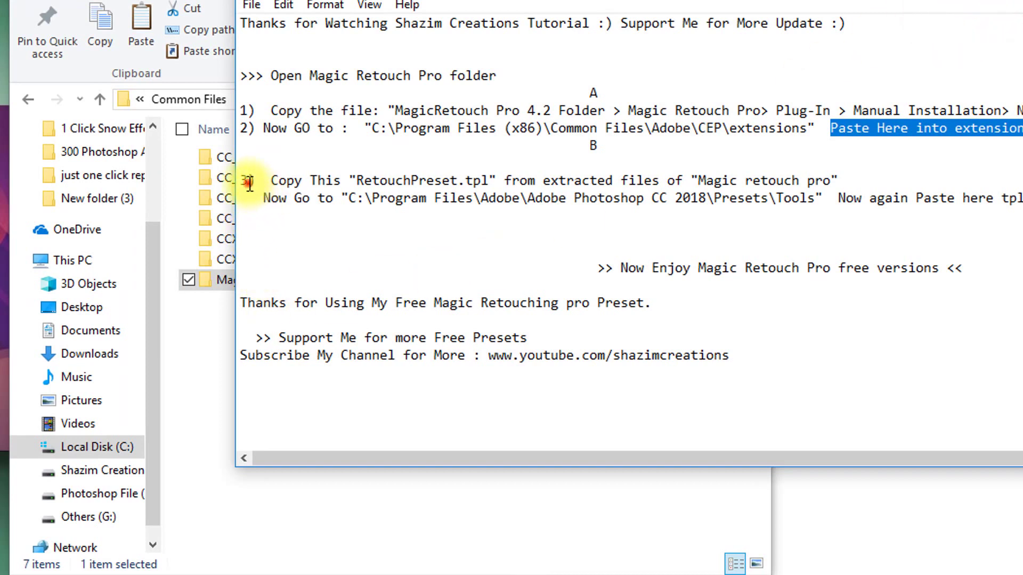
drag(248, 180, 264, 181)
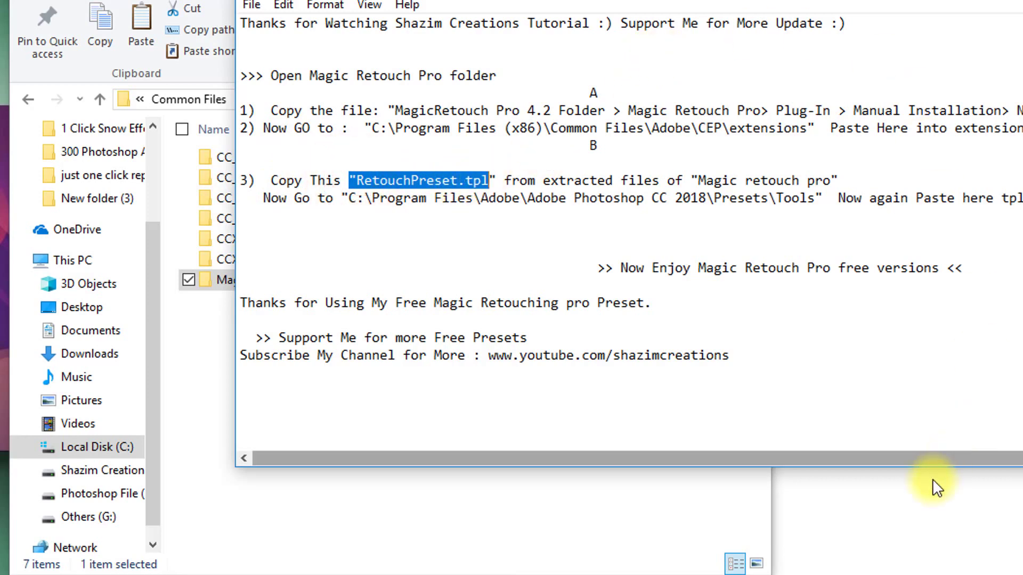
Go up from Manual Installation to the Magic Retouch Pro folder and copy the RetouchPreset file
click(815, 548)
drag(848, 41, 534, 26)
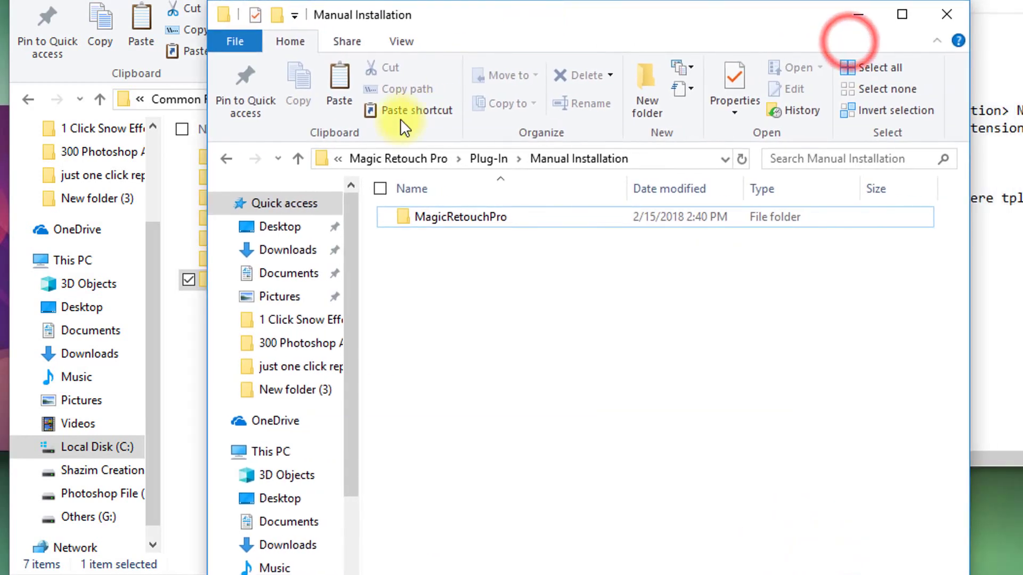
click(297, 158)
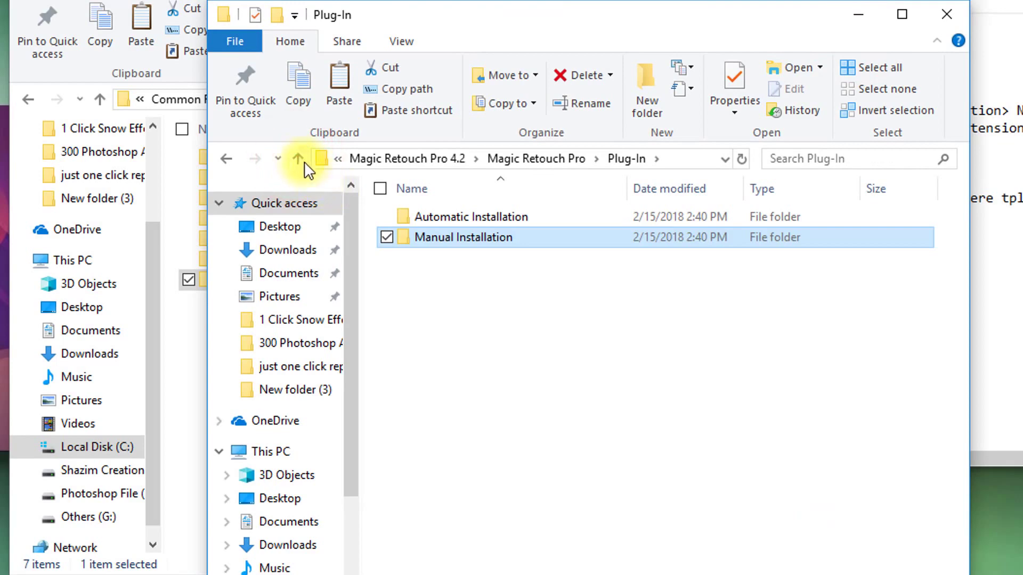
click(299, 159)
click(449, 239)
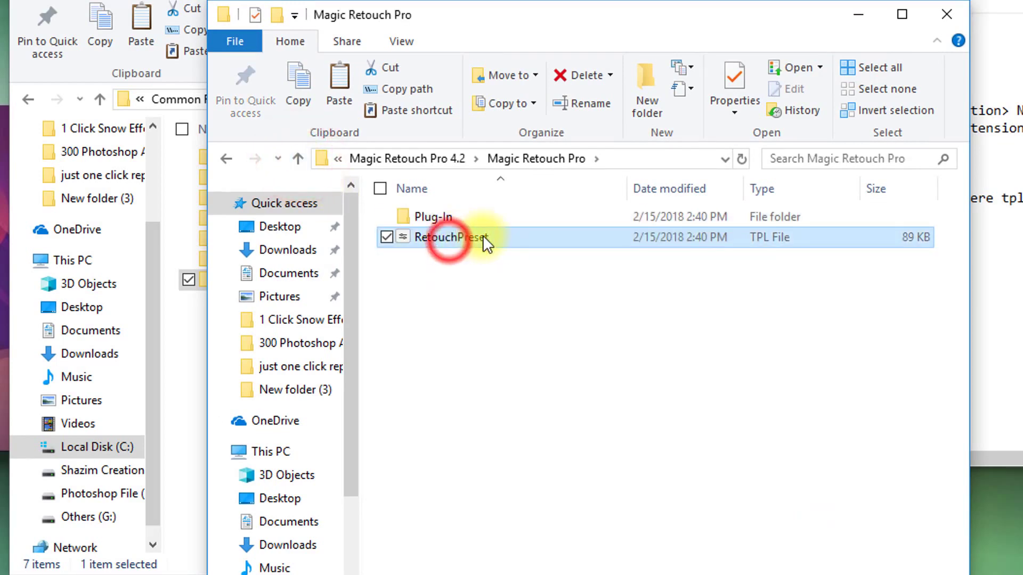
drag(522, 36, 816, 81)
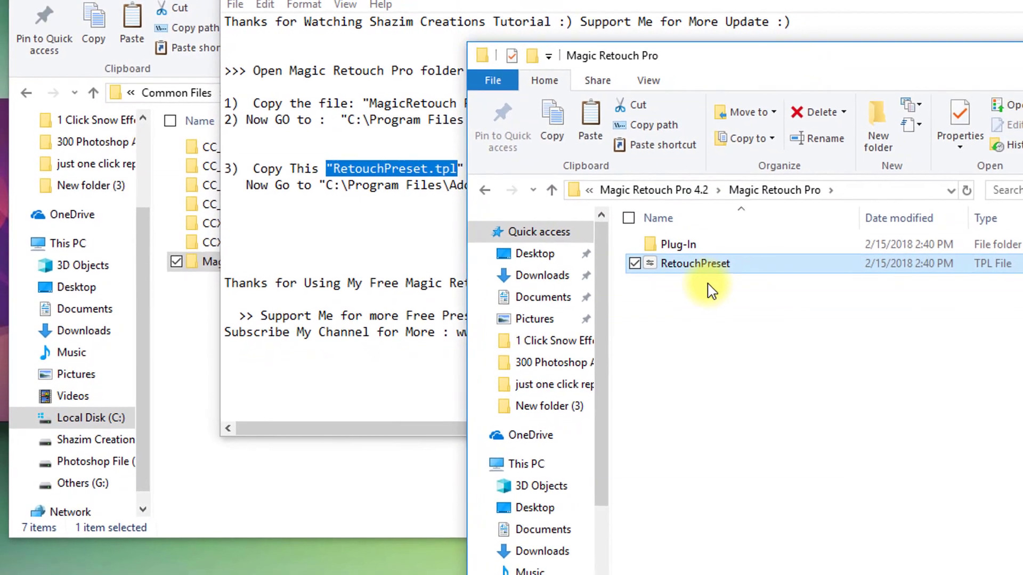
right_click(695, 263)
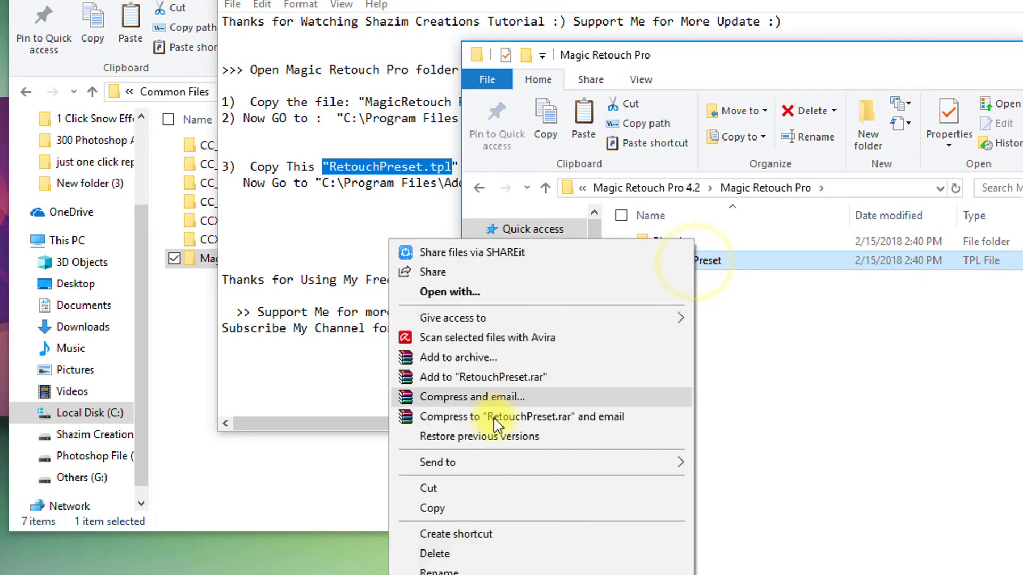
click(431, 510)
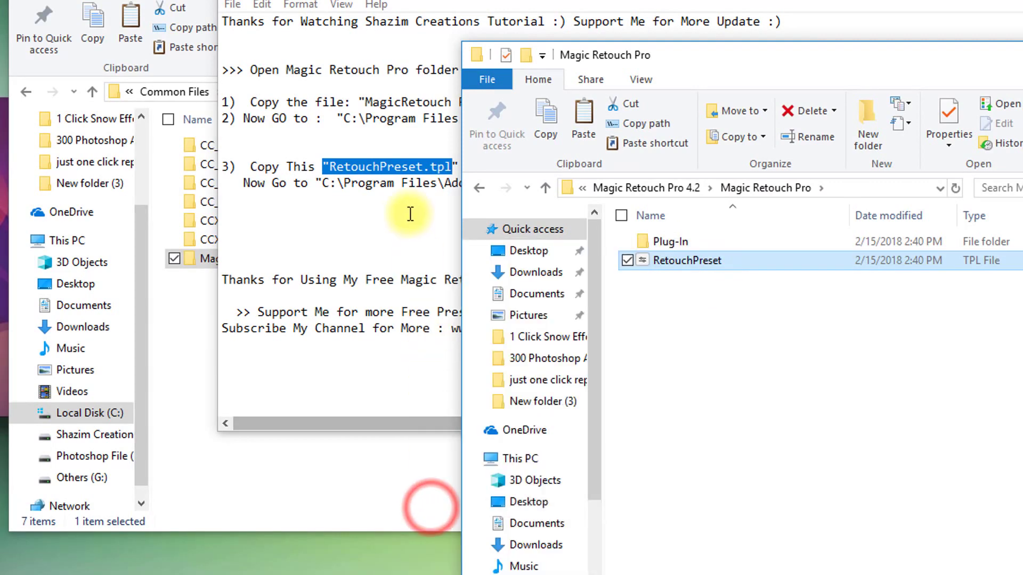
Number the guide's last "Now Go to" line as 4) and highlight the start of its destination path
click(406, 207)
click(452, 163)
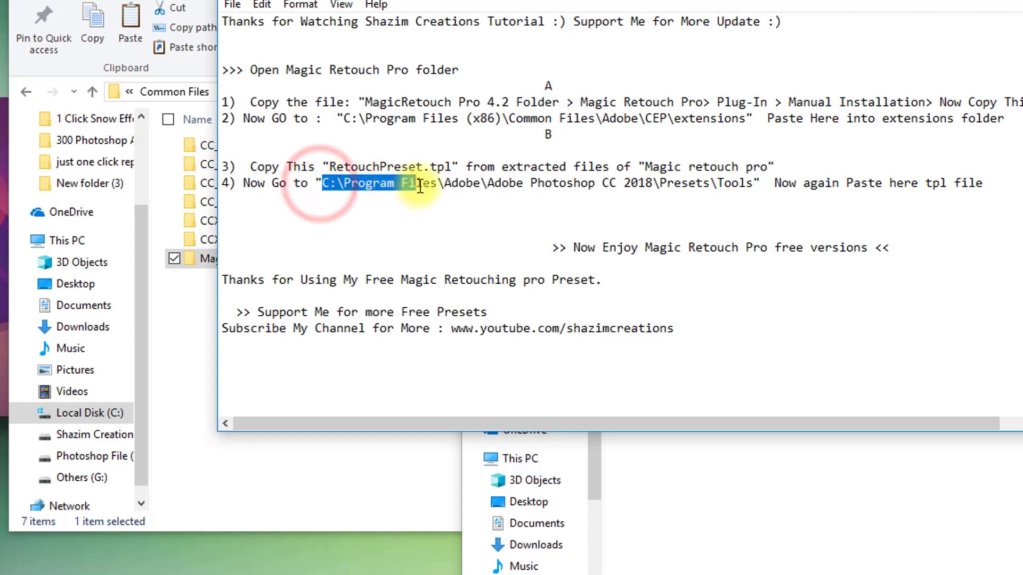
Return to the extensions folder window and go back up to Local Disk (C:)
click(195, 22)
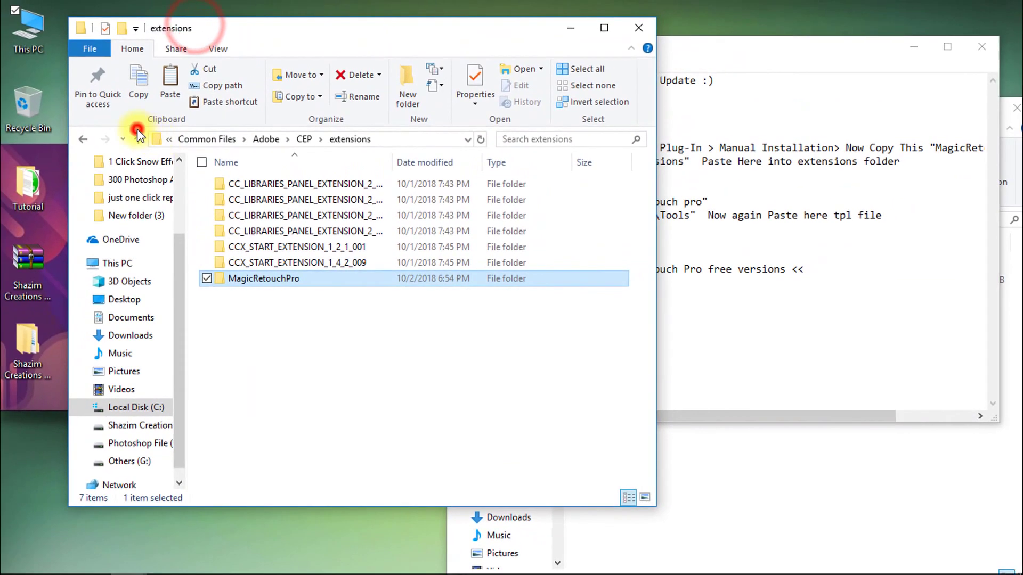
click(92, 89)
click(137, 137)
click(136, 136)
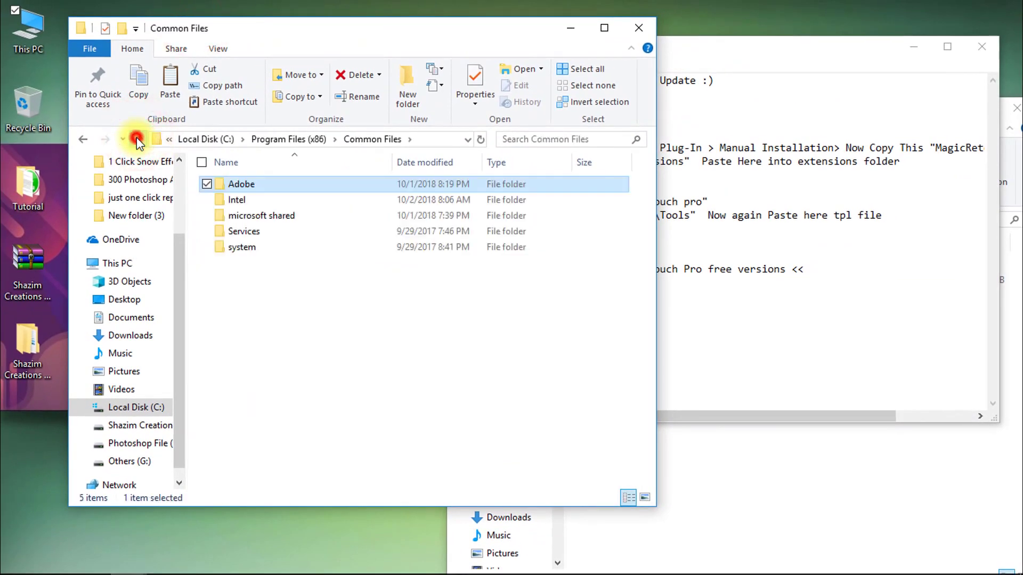
click(136, 136)
click(137, 136)
click(139, 408)
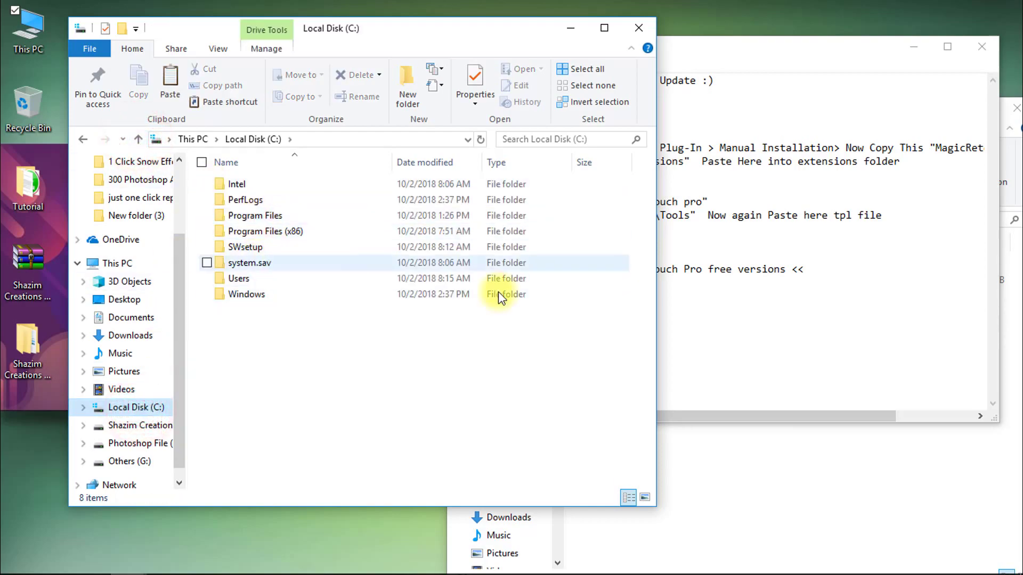
Move the guide aside, highlight "Program Files" in step 4's path and open that folder on Local Disk (C:)
click(727, 346)
drag(491, 55, 650, 85)
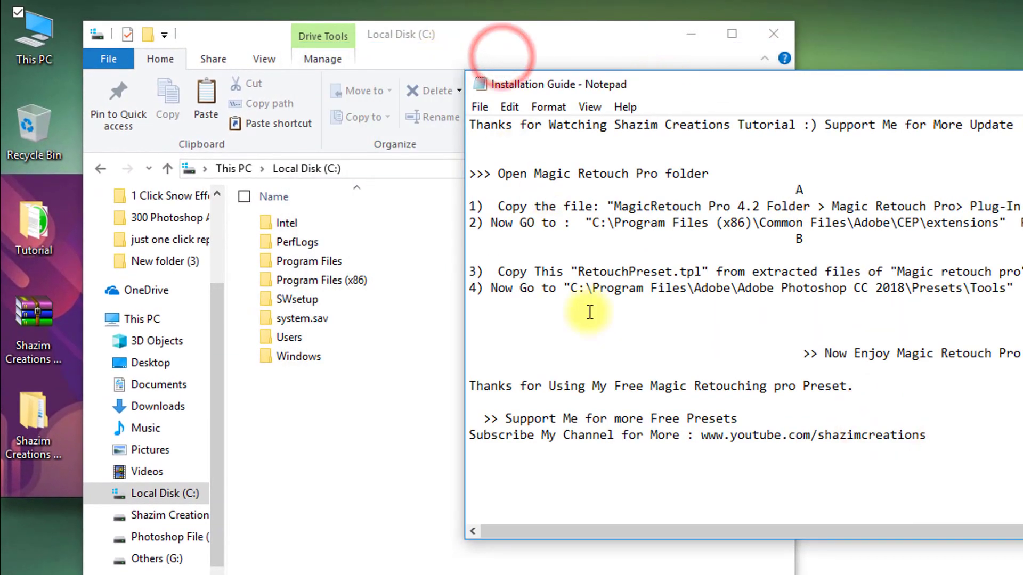
drag(590, 287, 681, 289)
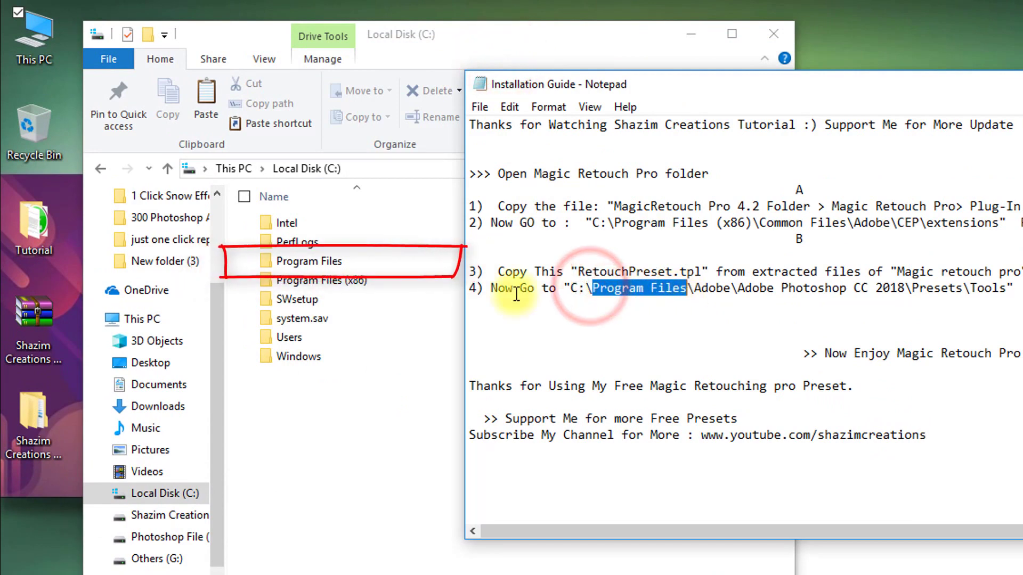
click(327, 260)
double_click(327, 260)
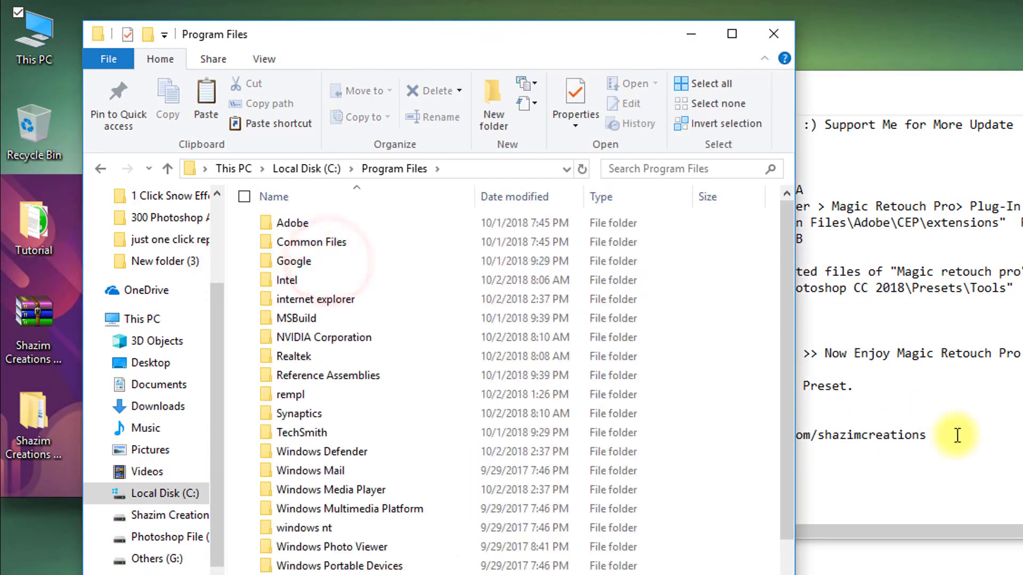
Highlight "Adobe" in step 4's path and open the Adobe folder inside Program Files
click(988, 482)
drag(694, 292, 736, 295)
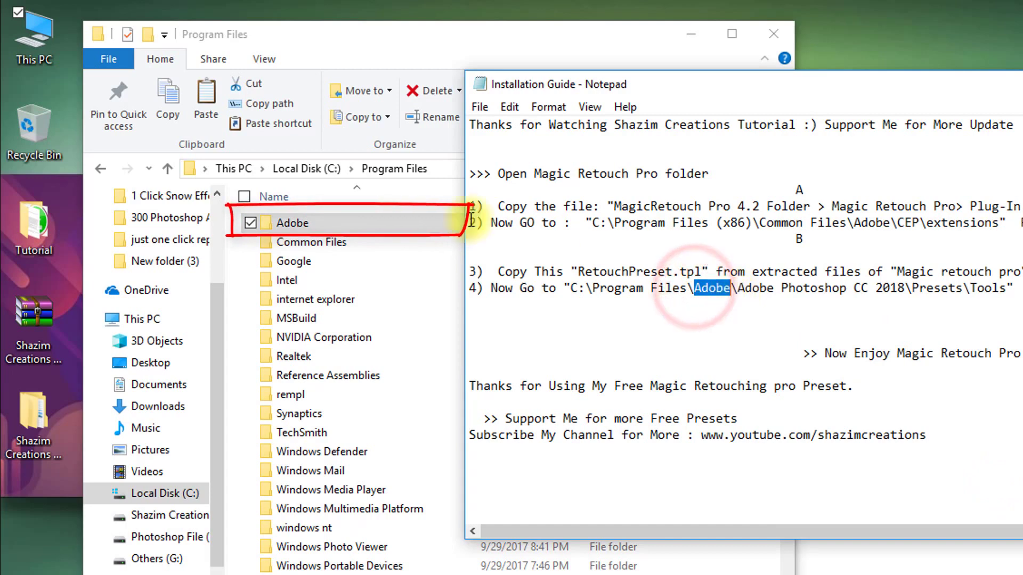
click(287, 215)
double_click(287, 216)
Highlight "Adobe Photoshop CC 2018" in the guide's path and open the matching folder inside Adobe
click(888, 353)
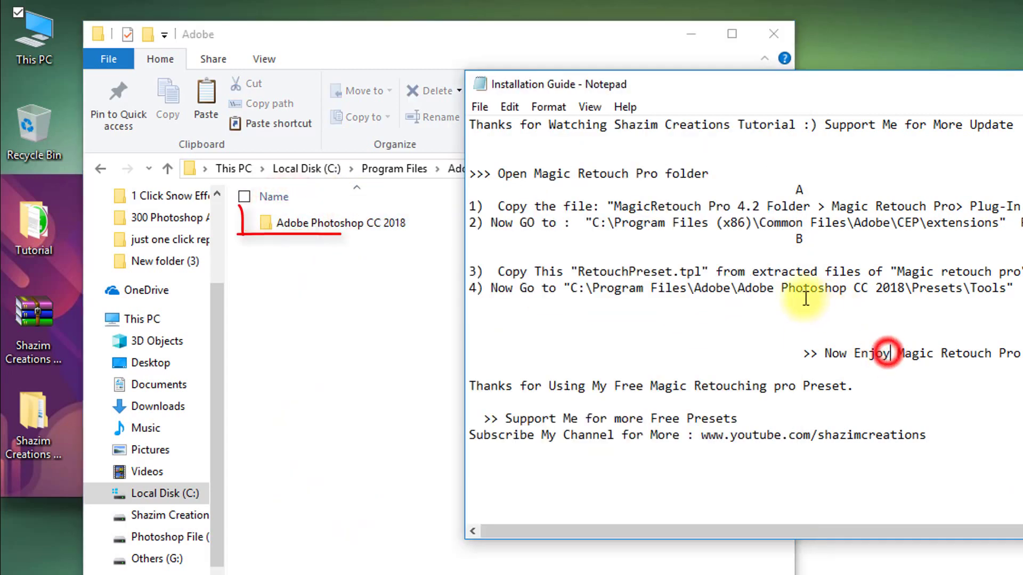
drag(754, 288, 1014, 290)
click(900, 291)
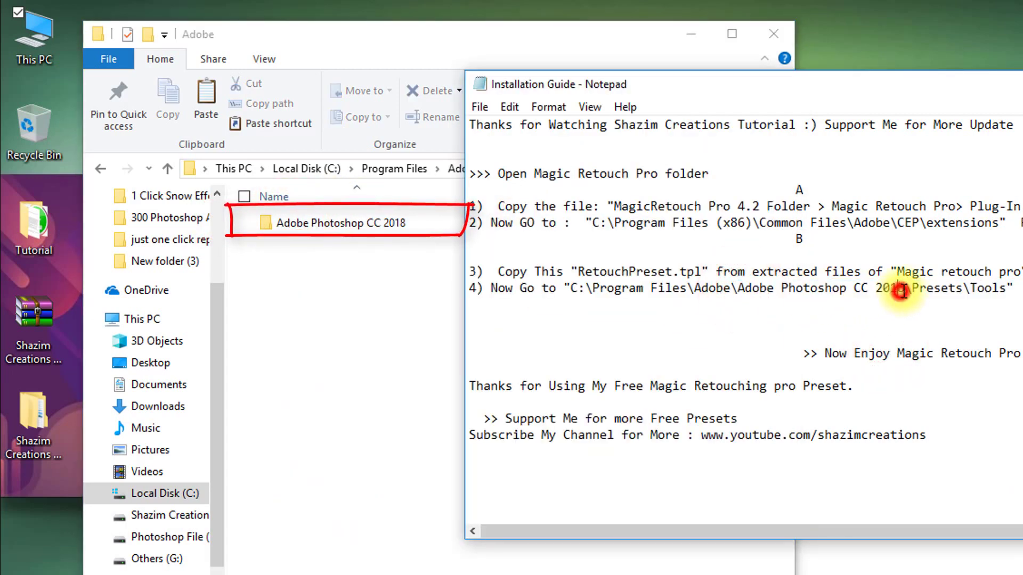
drag(841, 288, 740, 287)
click(320, 221)
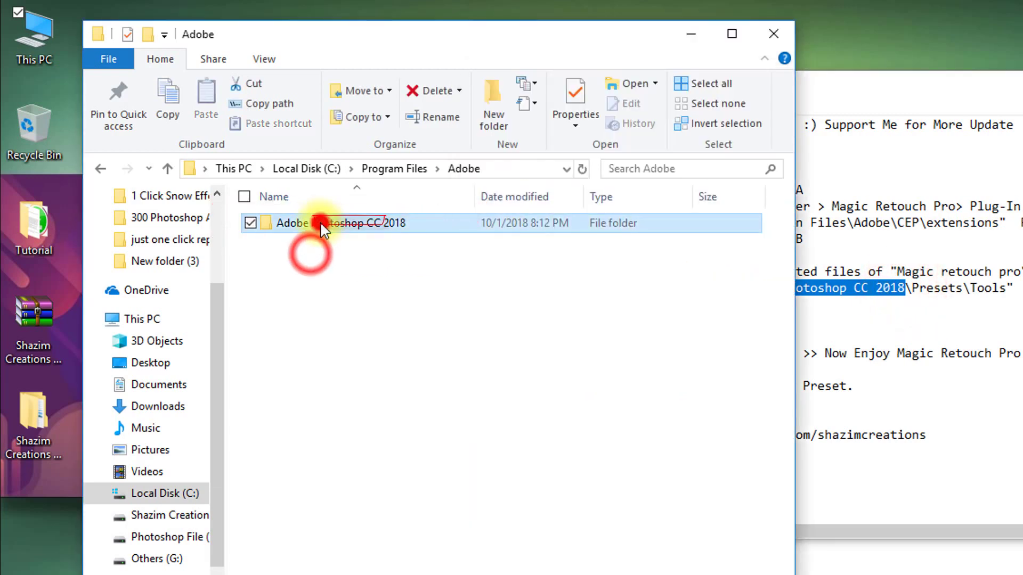
double_click(319, 222)
Highlight "Presets" in the guide's path and open the Presets folder inside Adobe Photoshop CC 2018
click(877, 313)
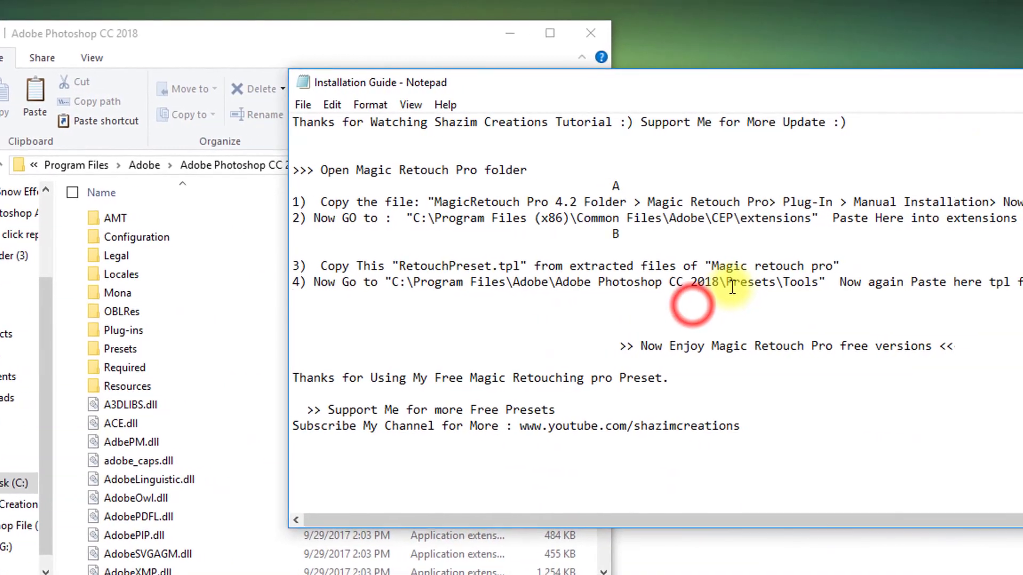
drag(882, 287, 933, 287)
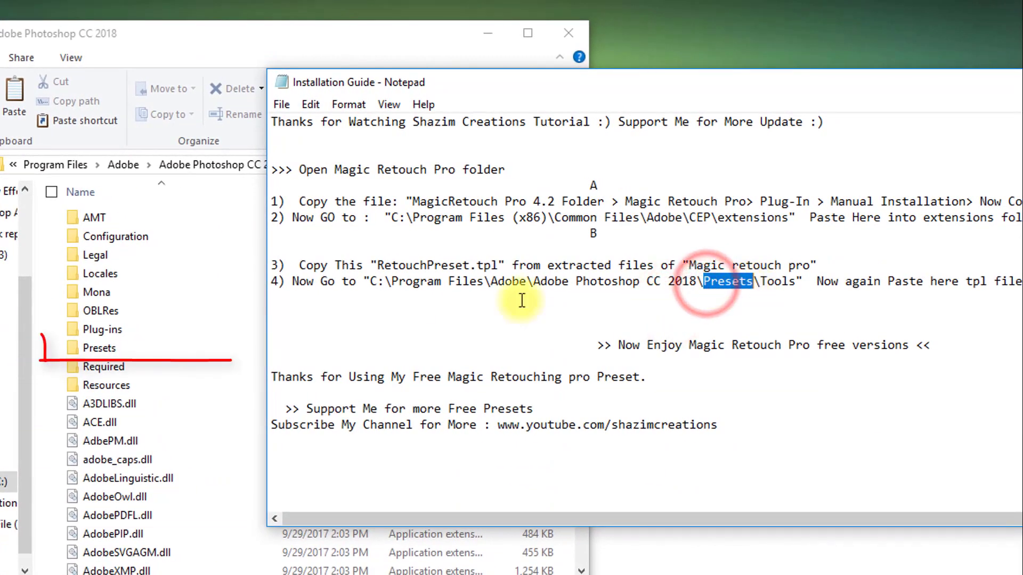
click(96, 346)
double_click(96, 346)
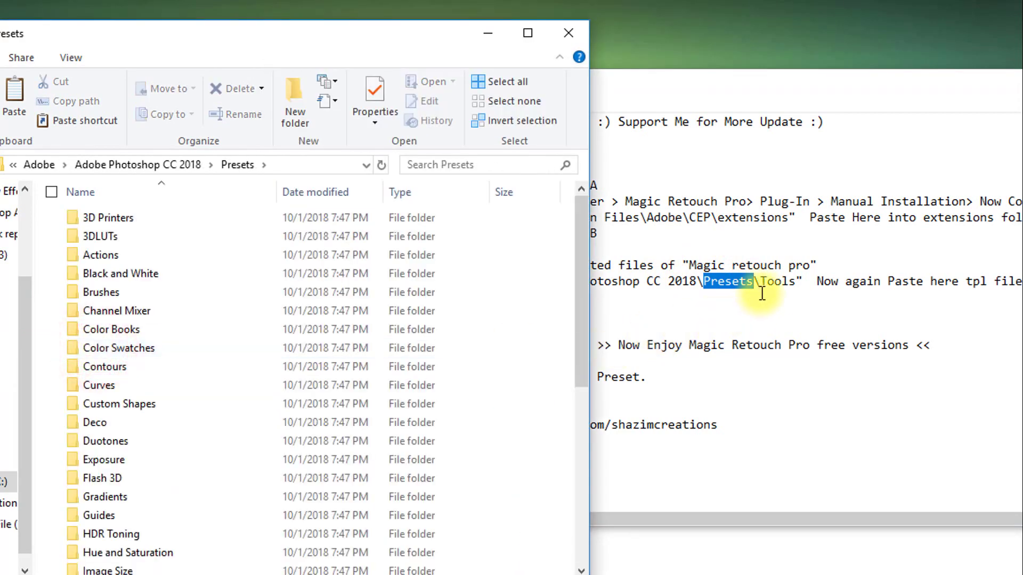
Highlight "Tools" in the guide's path and open the Tools folder inside Presets
drag(760, 282, 787, 285)
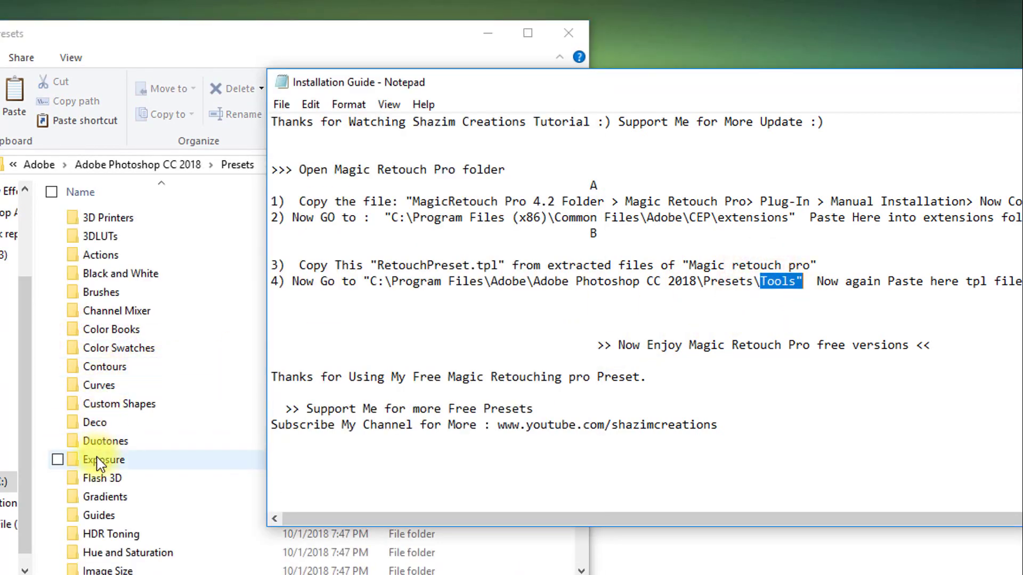
click(112, 461)
scroll(171, 469, down, 6)
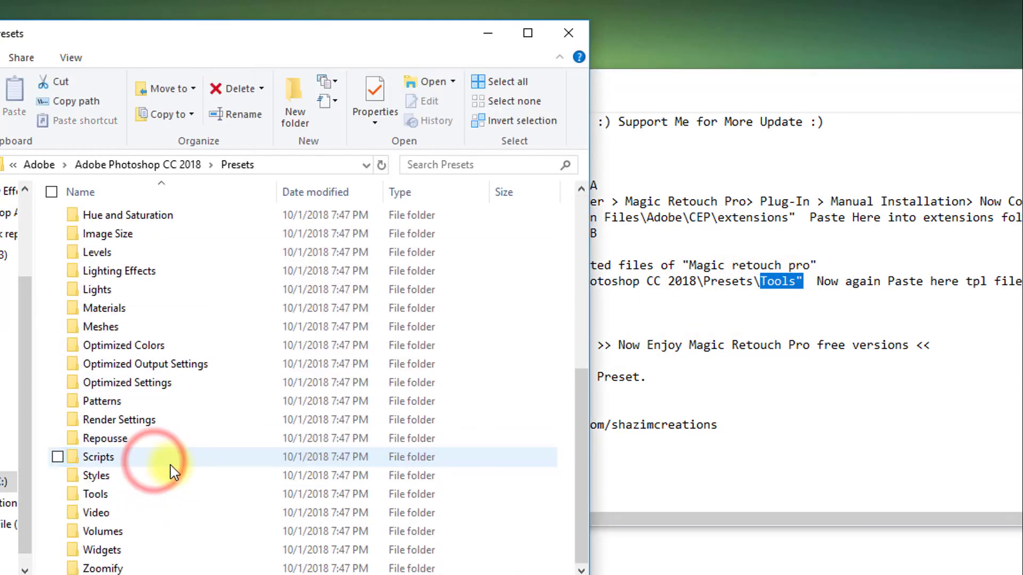
double_click(101, 492)
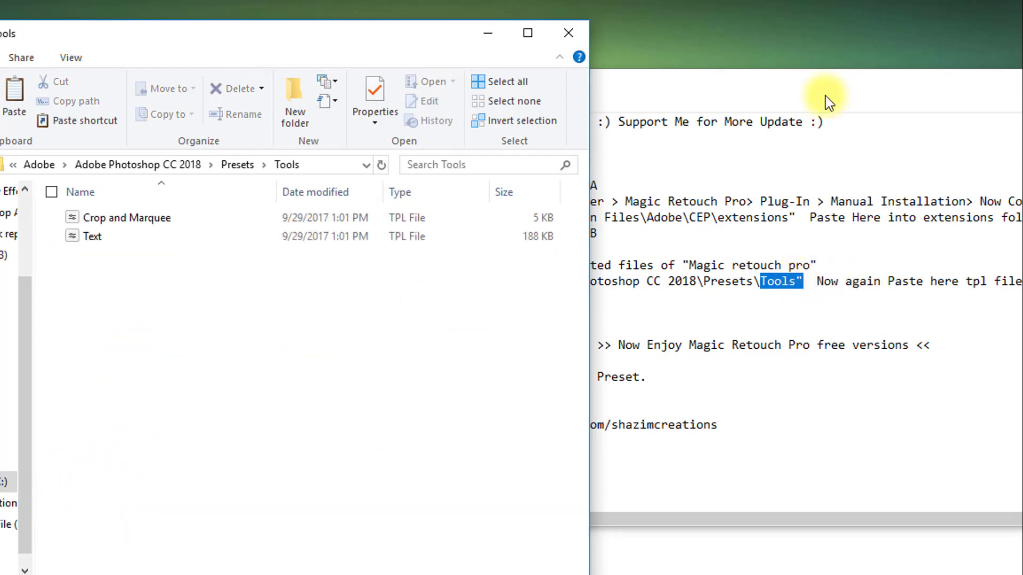
Highlight "Now again Paste here tpl file" in step 4, then move the guide off the Tools folder window
drag(831, 70, 683, 74)
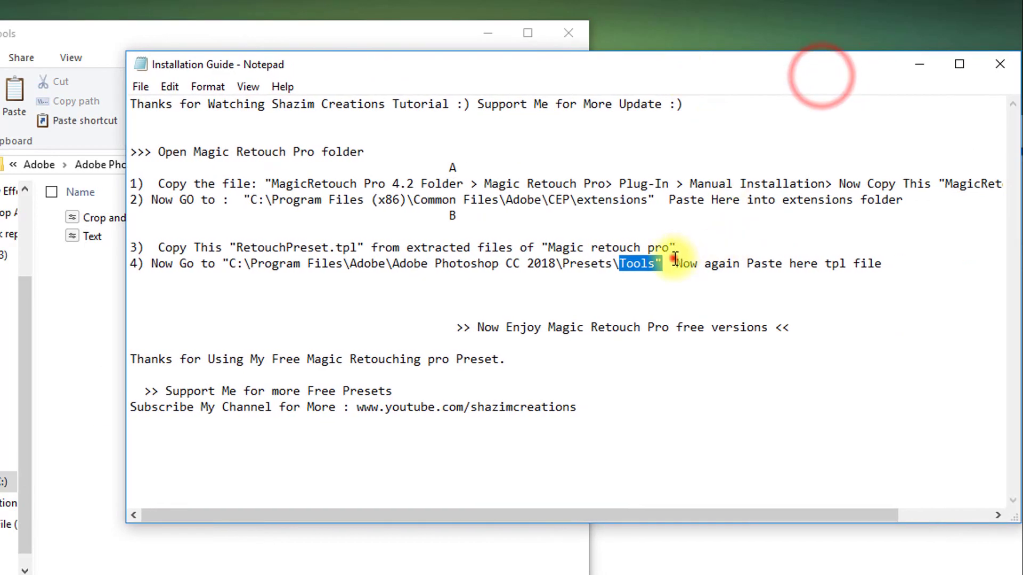
drag(675, 261, 884, 261)
click(765, 291)
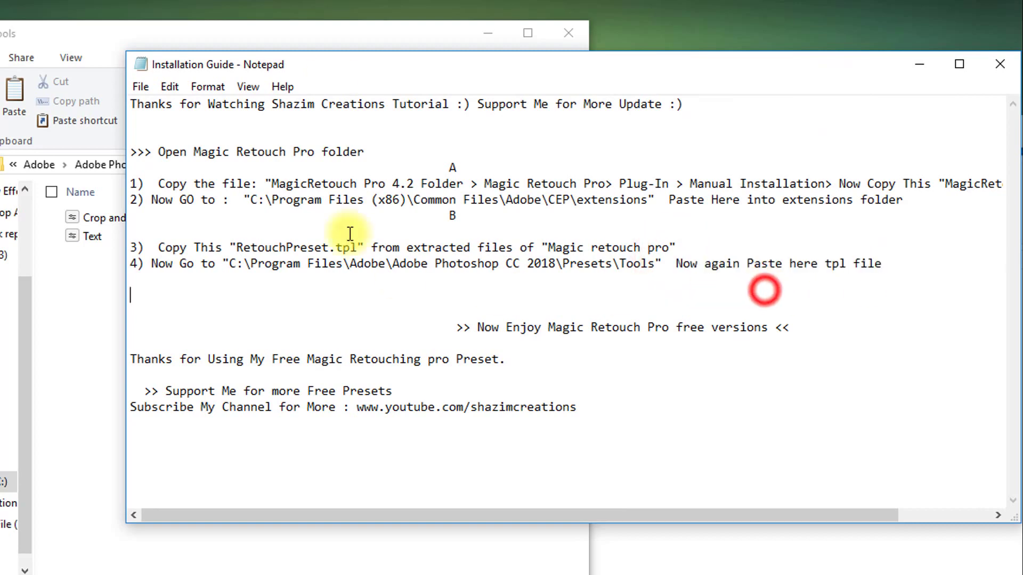
drag(334, 66, 497, 52)
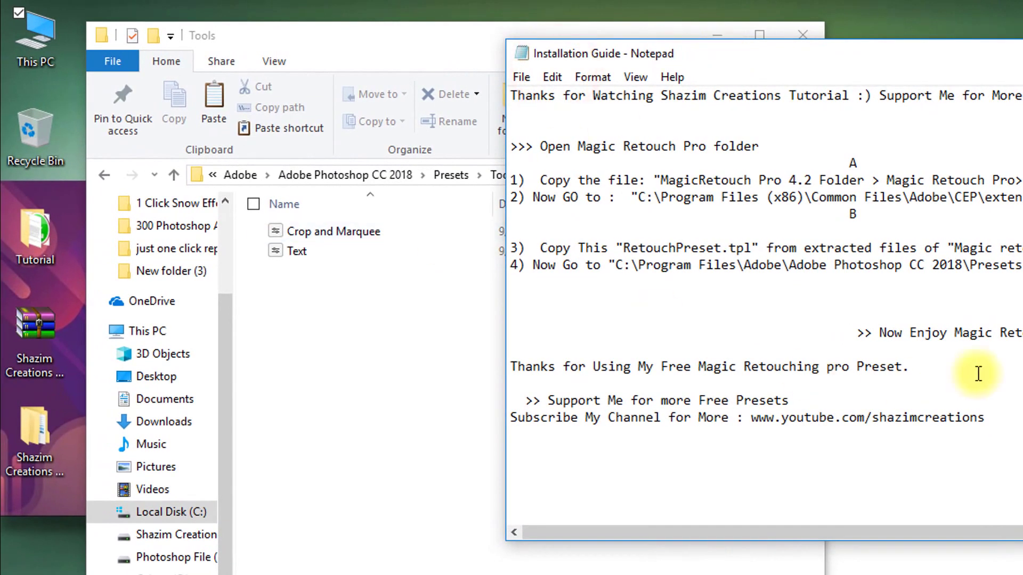
Paste the copied RetouchPreset file into Photoshop's Presets\Tools folder
click(333, 356)
right_click(333, 356)
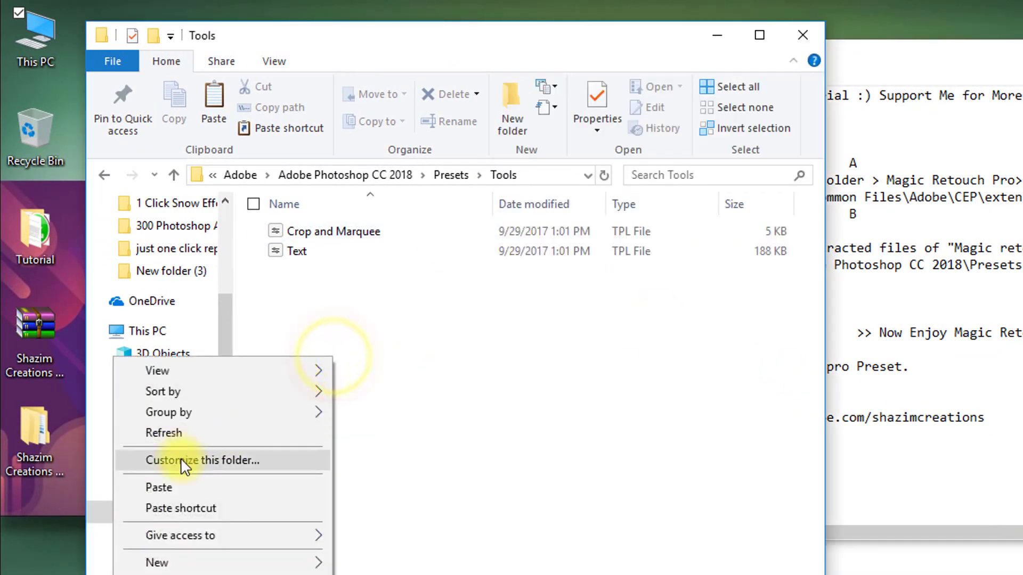
click(180, 479)
click(598, 247)
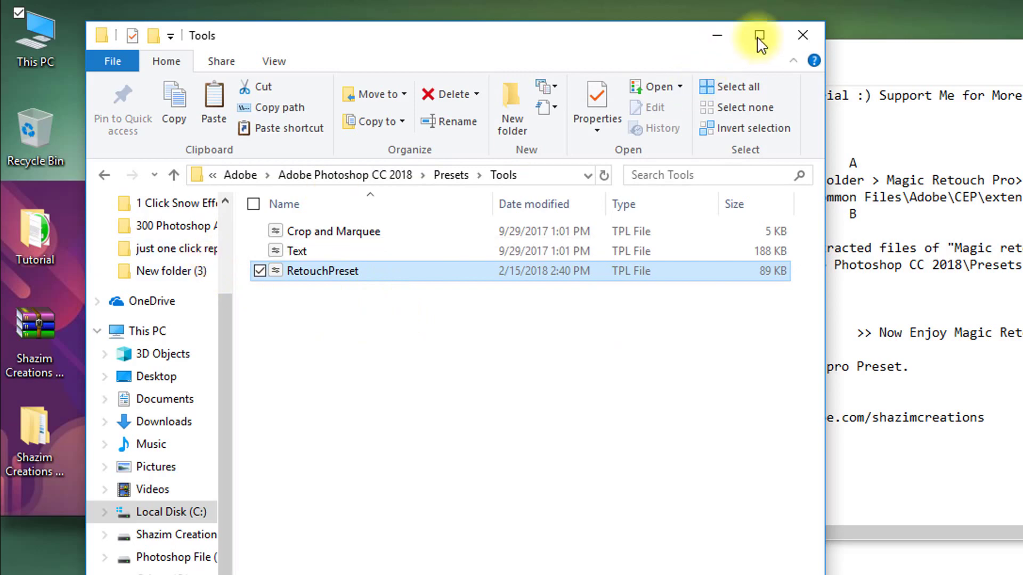
Close the Tools folder window and move the installation guide into full view
click(805, 31)
drag(933, 55, 506, 115)
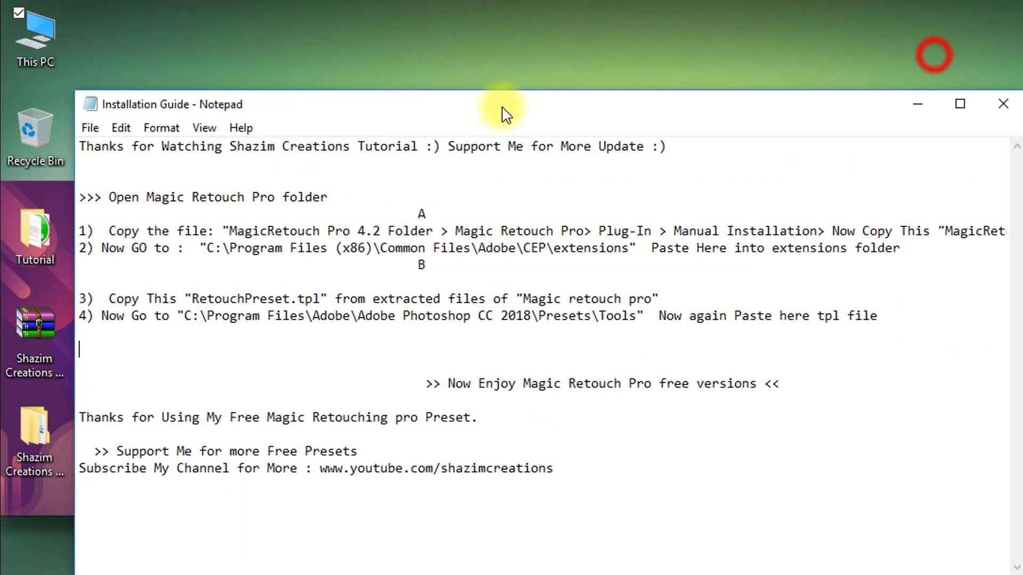
drag(410, 383, 779, 387)
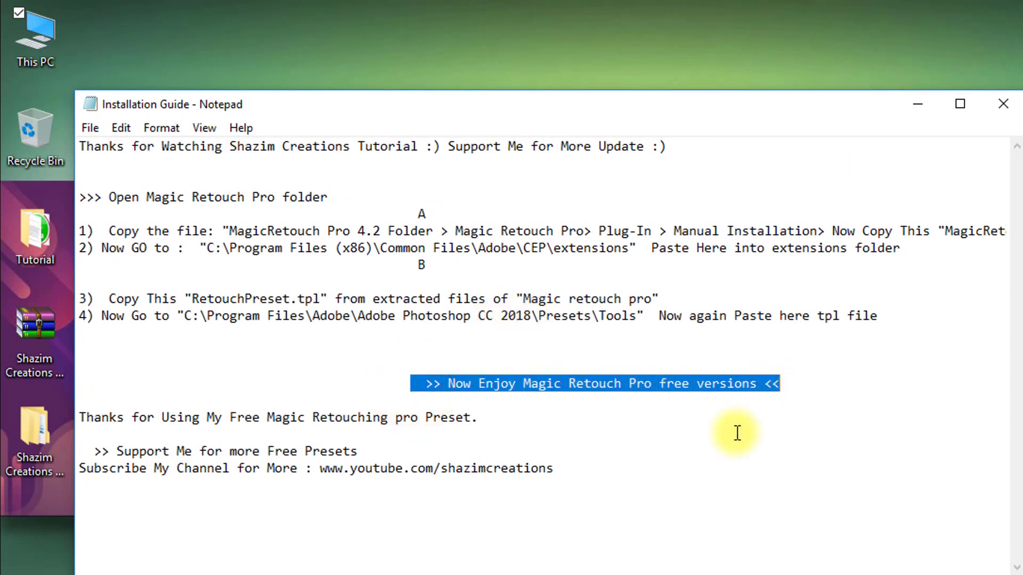
click(296, 429)
drag(484, 418, 80, 418)
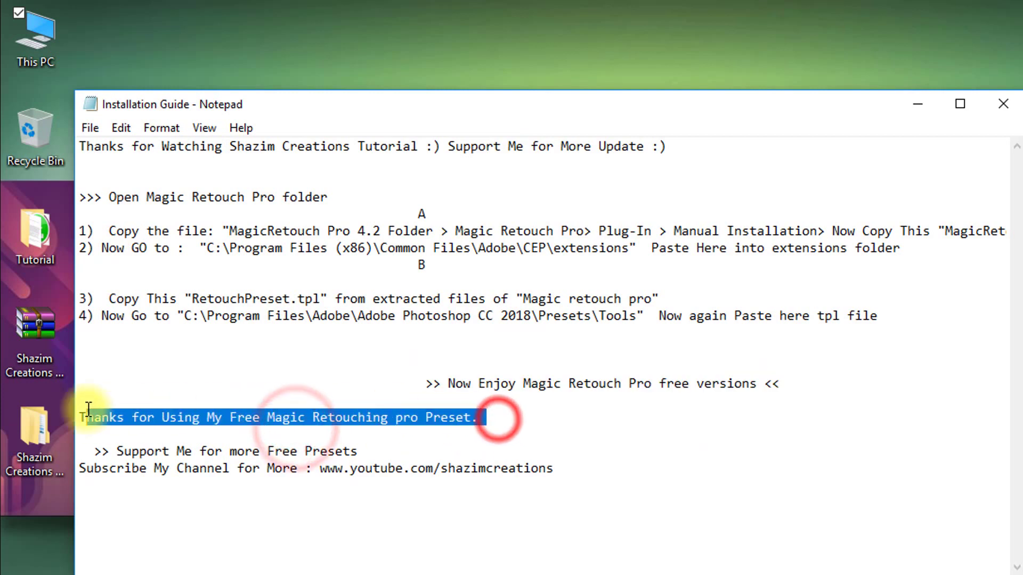
click(264, 455)
drag(554, 470, 311, 472)
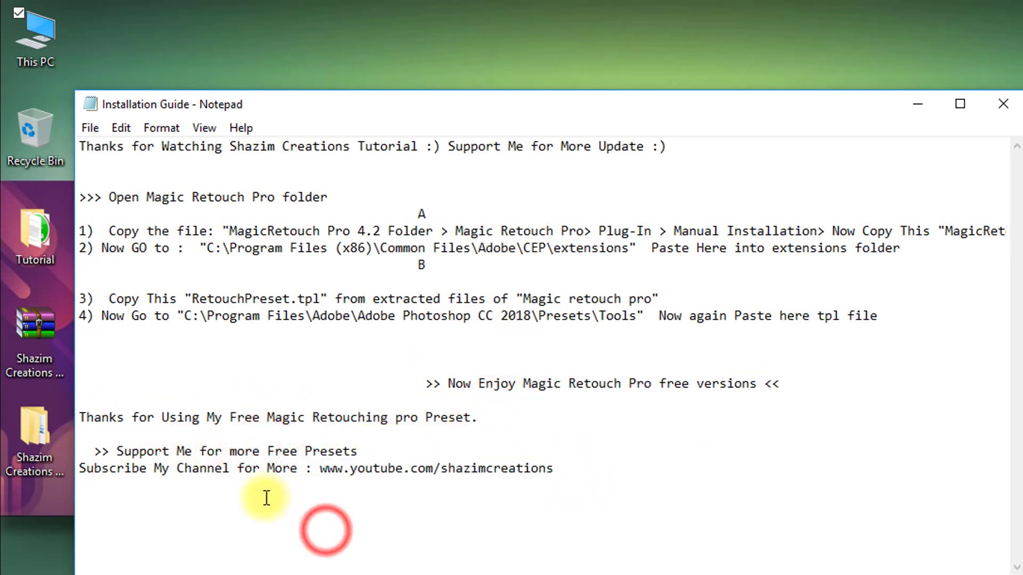
drag(557, 470, 444, 470)
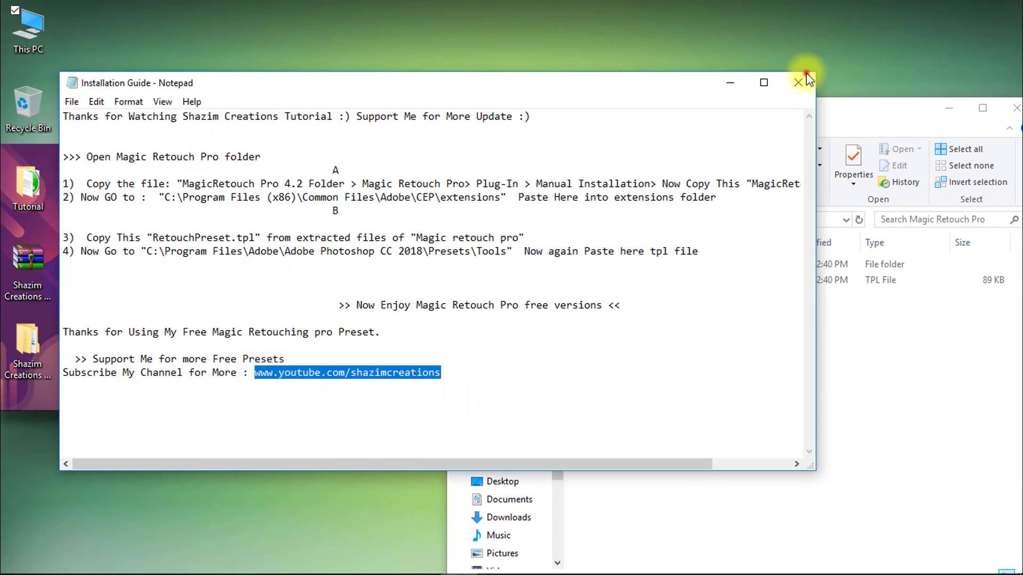
Close the installation guide and the Magic Retouch Pro folder window
click(806, 73)
drag(823, 101, 823, 91)
drag(724, 108, 644, 90)
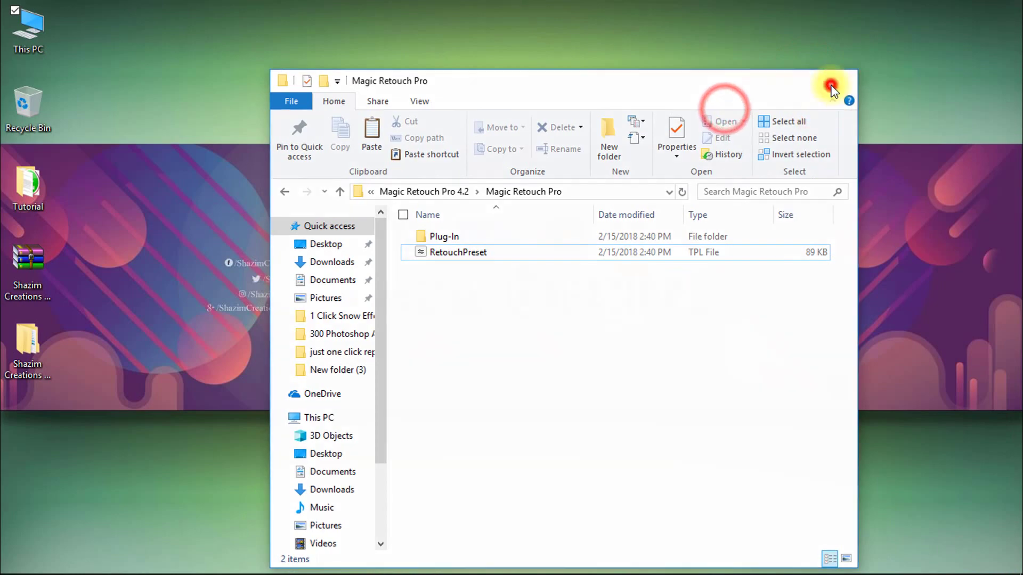
click(831, 86)
Start Photoshop, dismiss the Selective Tool palette, and open ___marce_1____by_amiba_stock.jpg from the retouch folder
click(383, 560)
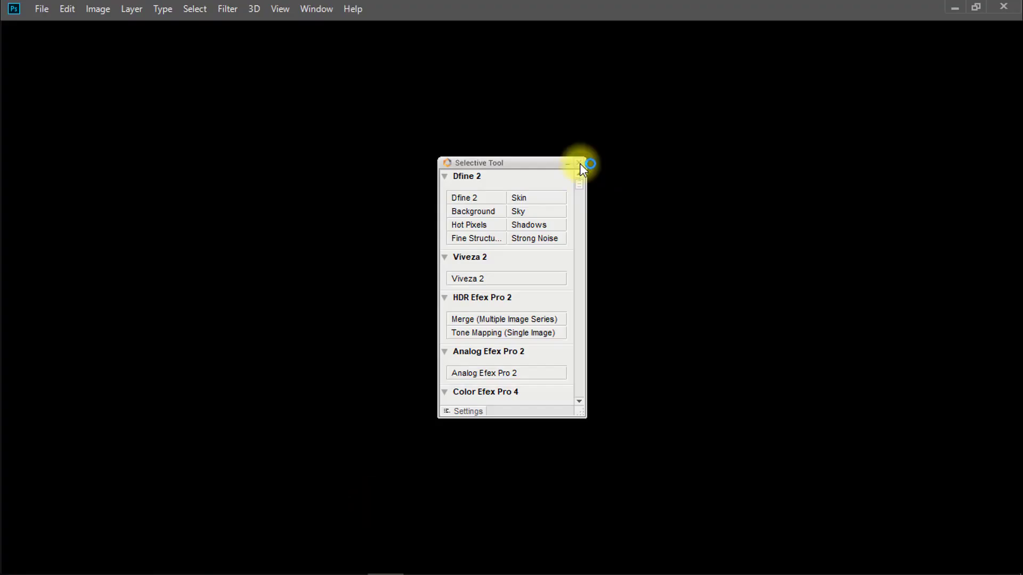
click(580, 163)
click(42, 9)
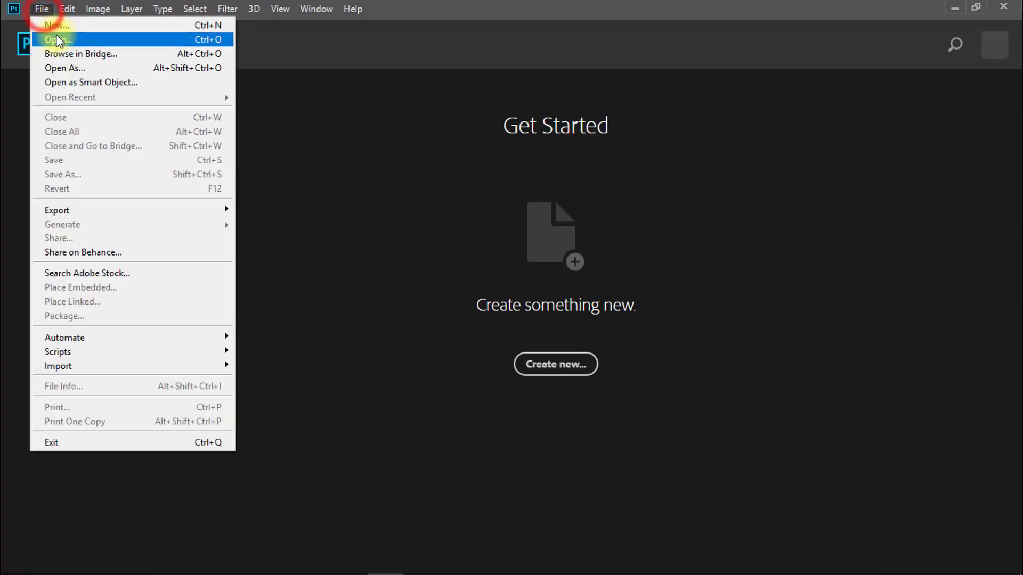
click(57, 39)
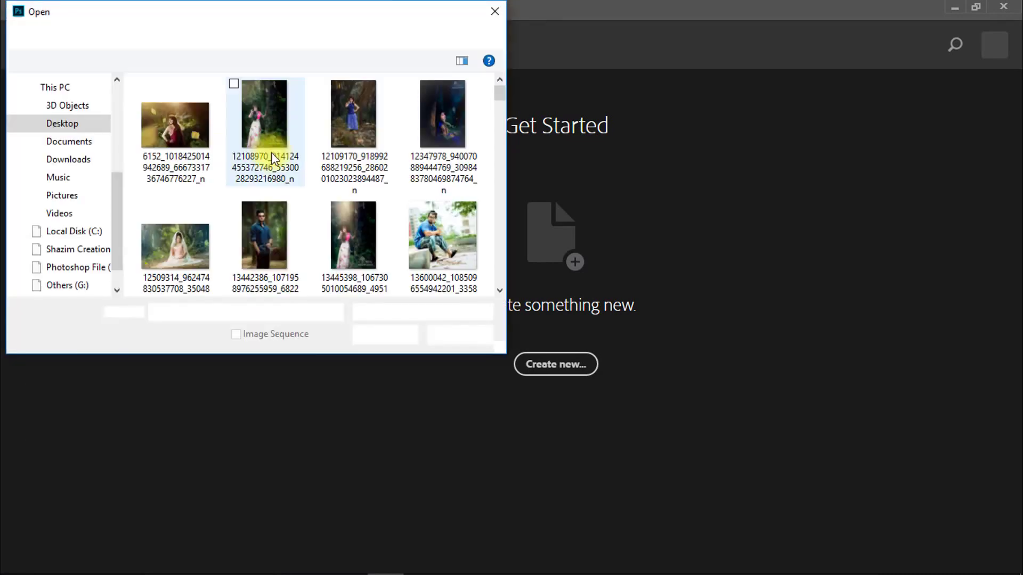
click(181, 129)
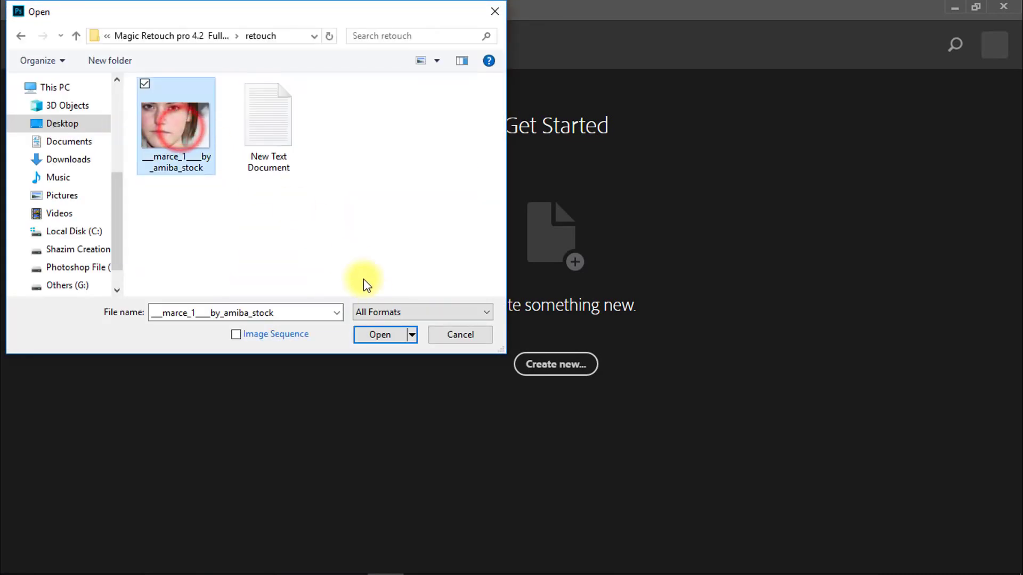
click(378, 332)
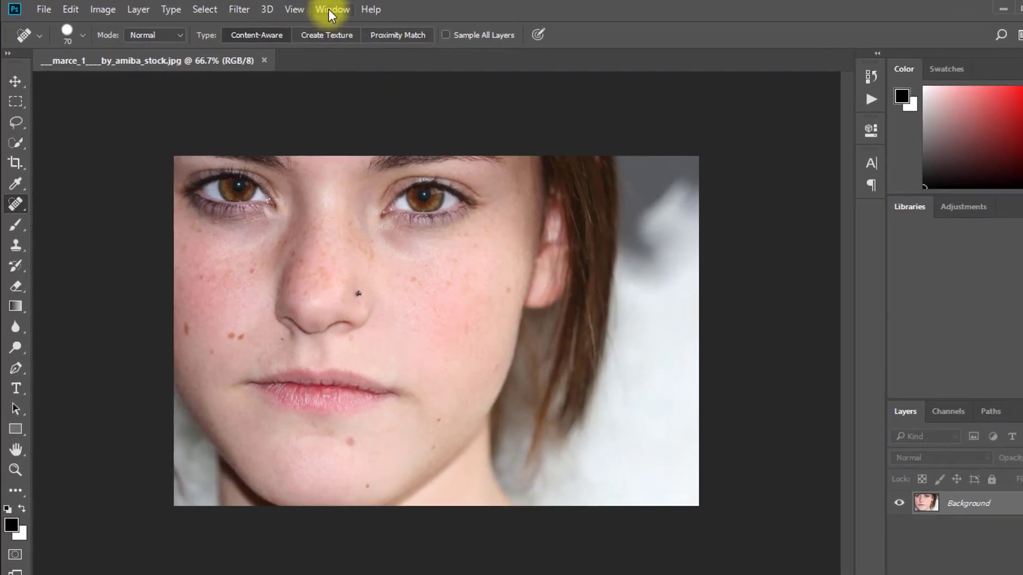
Open the MagicRetouchPro extension for the portrait
click(317, 8)
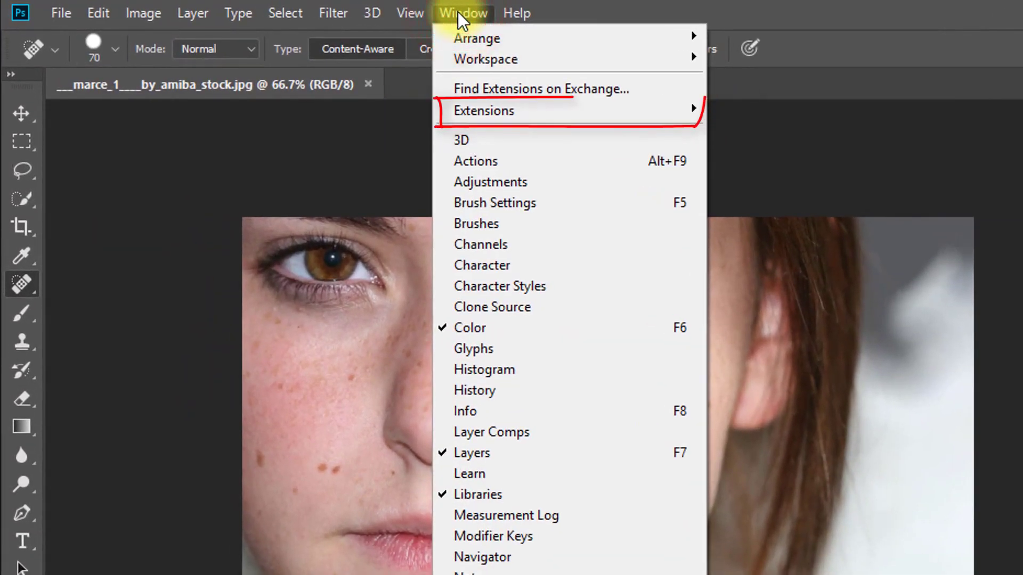
mouse_move(548, 113)
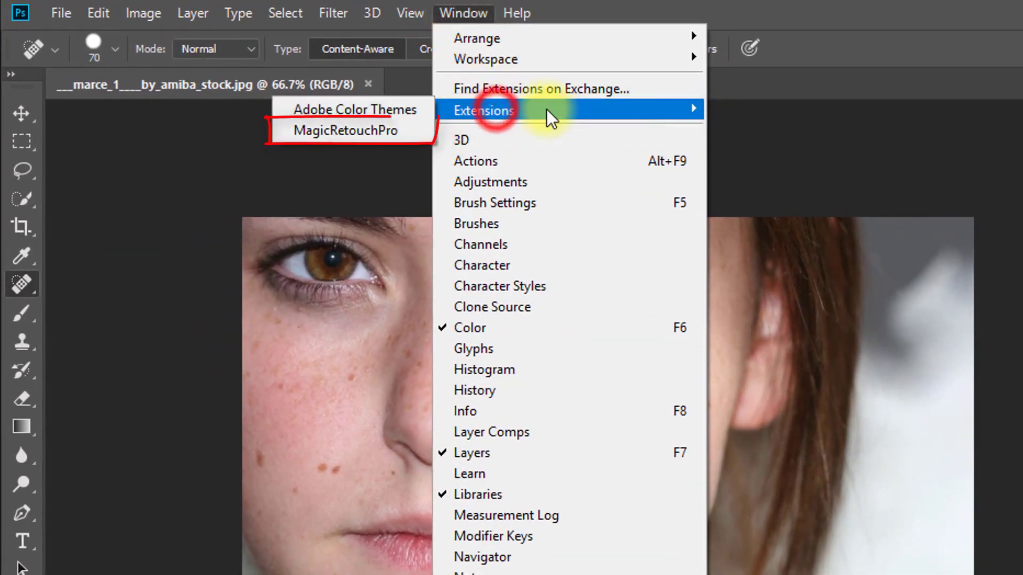
click(375, 132)
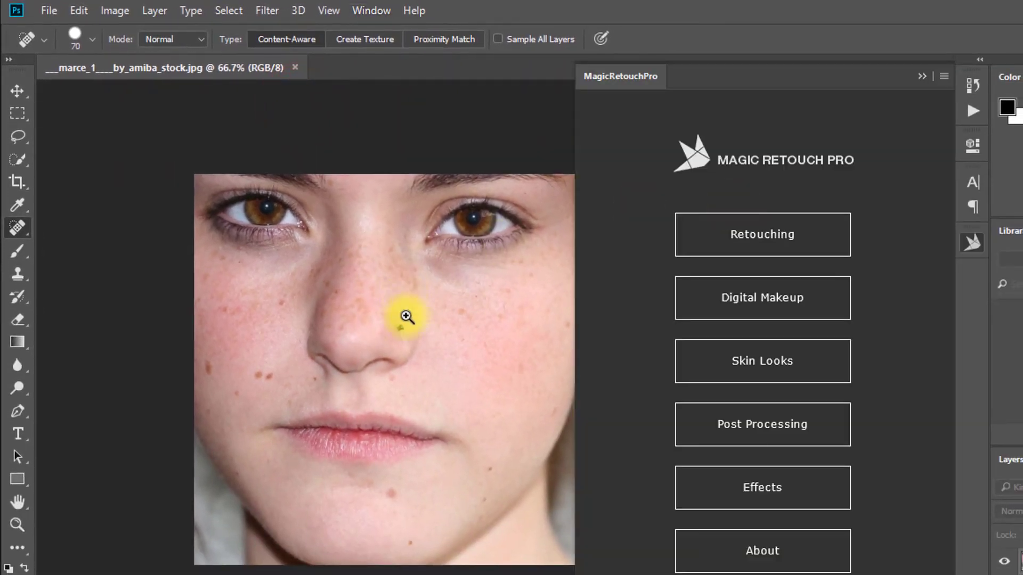
Open Blemish Removal among the plug-in's Retouching tools and create a blemish removal layer for the portrait
ctrl+click(381, 346)
drag(382, 370, 328, 371)
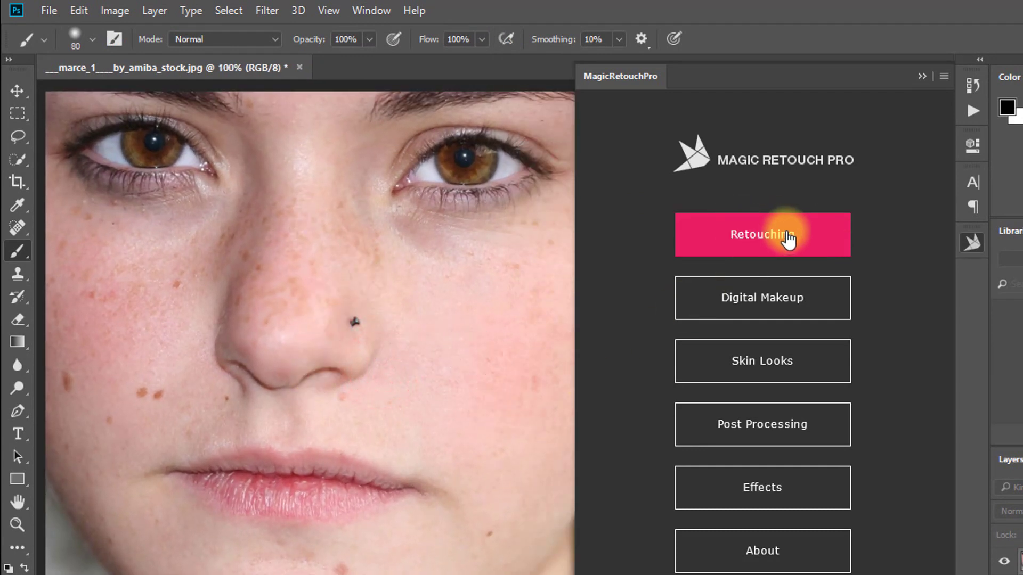
click(752, 241)
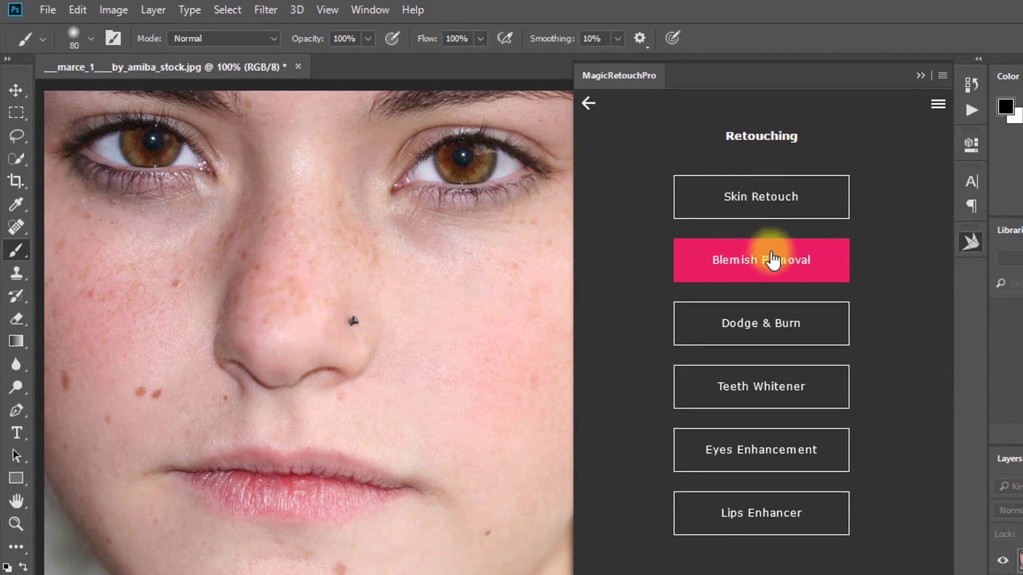
click(770, 259)
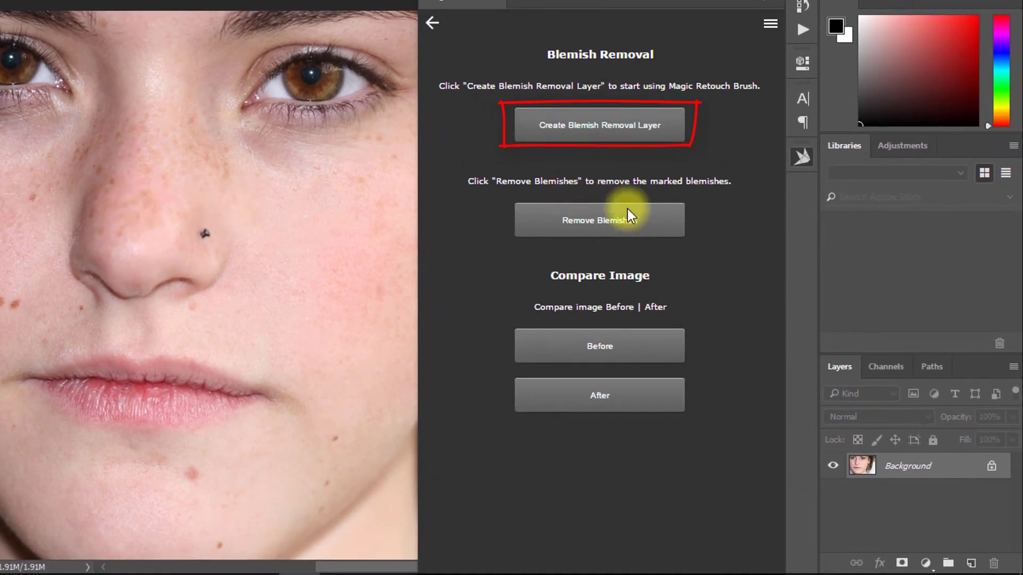
click(612, 123)
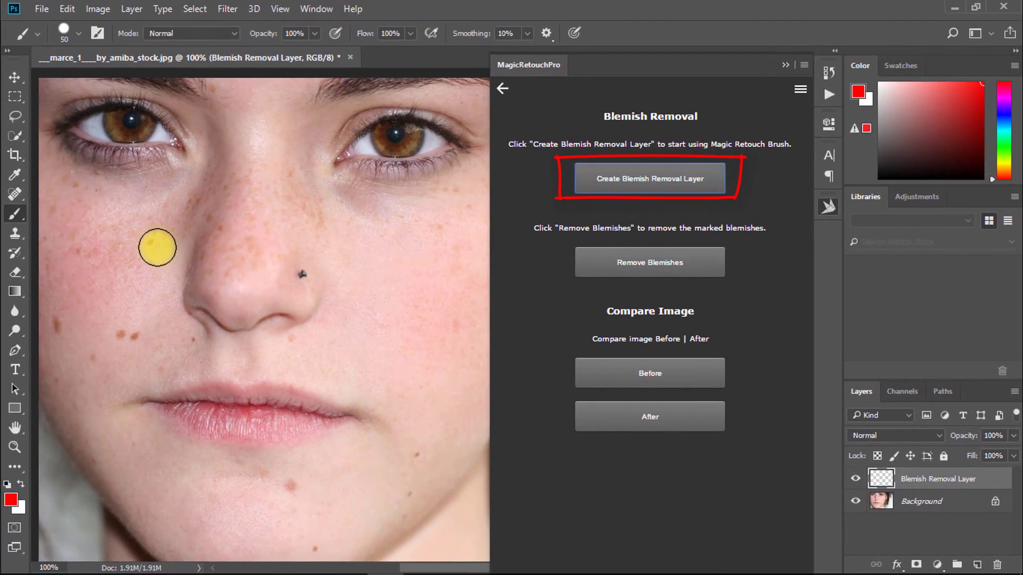
Mark the moles and spots on the cheek at the image's left with red brush dots
click(155, 237)
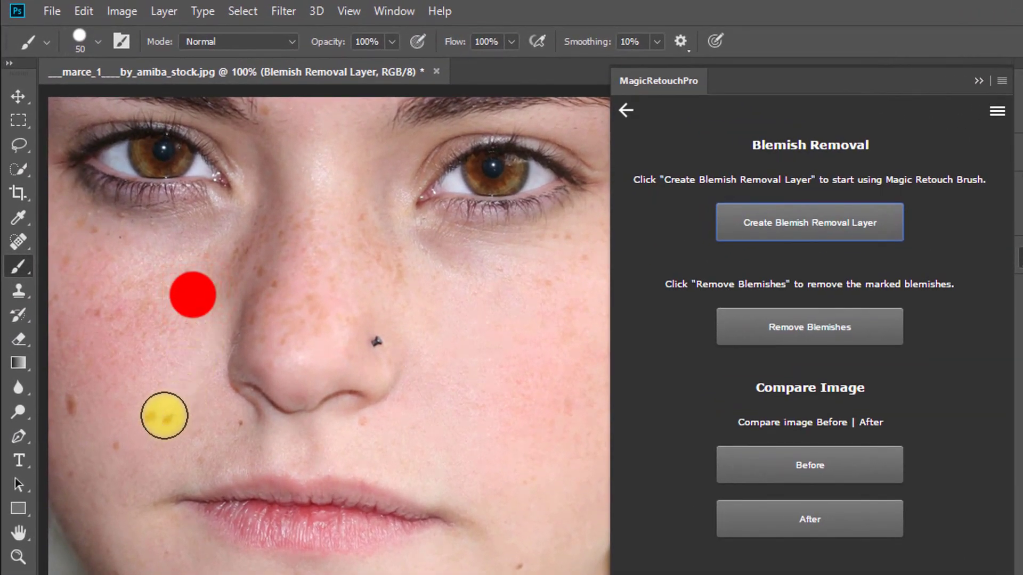
click(163, 415)
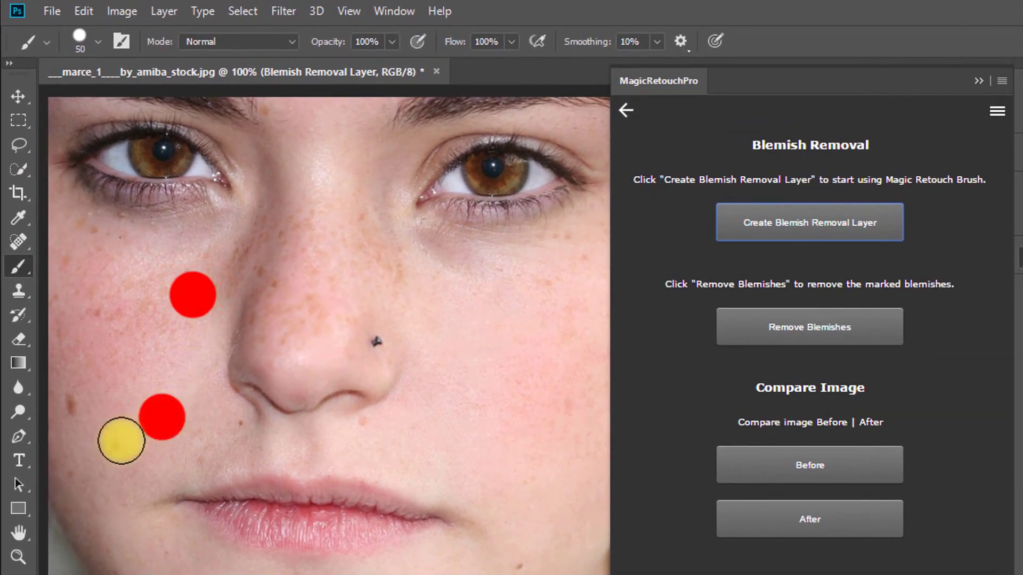
click(110, 452)
click(75, 407)
drag(155, 402, 258, 406)
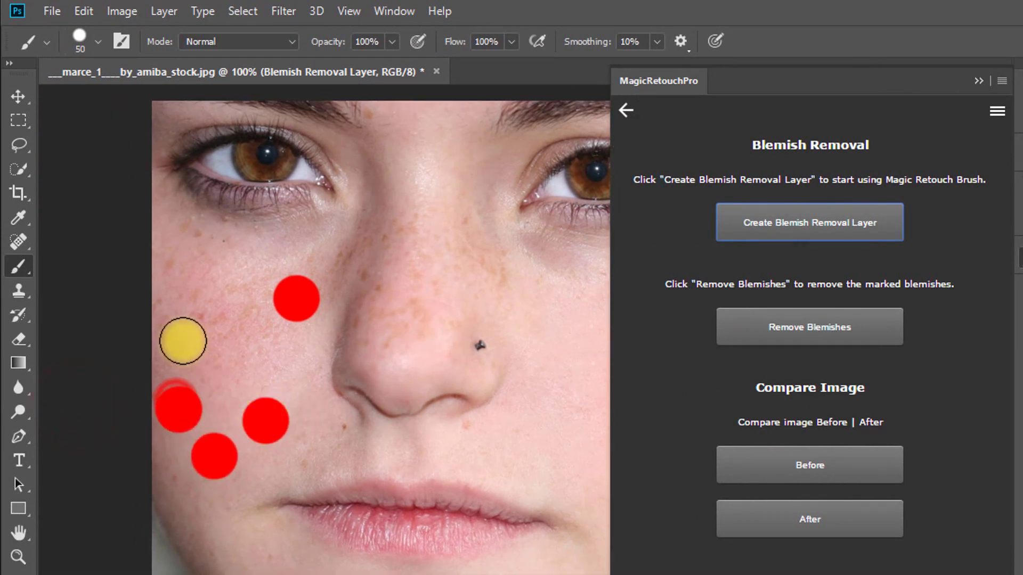
click(193, 318)
click(166, 276)
click(201, 240)
Mark the blemishes on the chin and lower jaw with red brush dots
drag(417, 569, 316, 463)
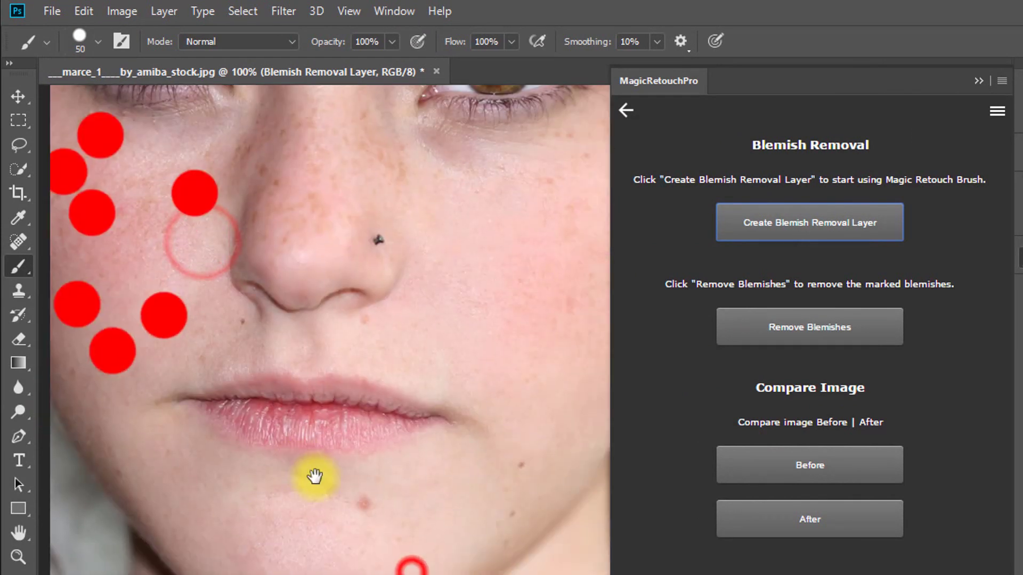
click(356, 507)
click(397, 570)
click(505, 517)
click(520, 458)
Mark the spots on the cheek below the eye at the image's right with red brush dots
drag(488, 391, 406, 574)
click(452, 393)
click(485, 357)
click(559, 437)
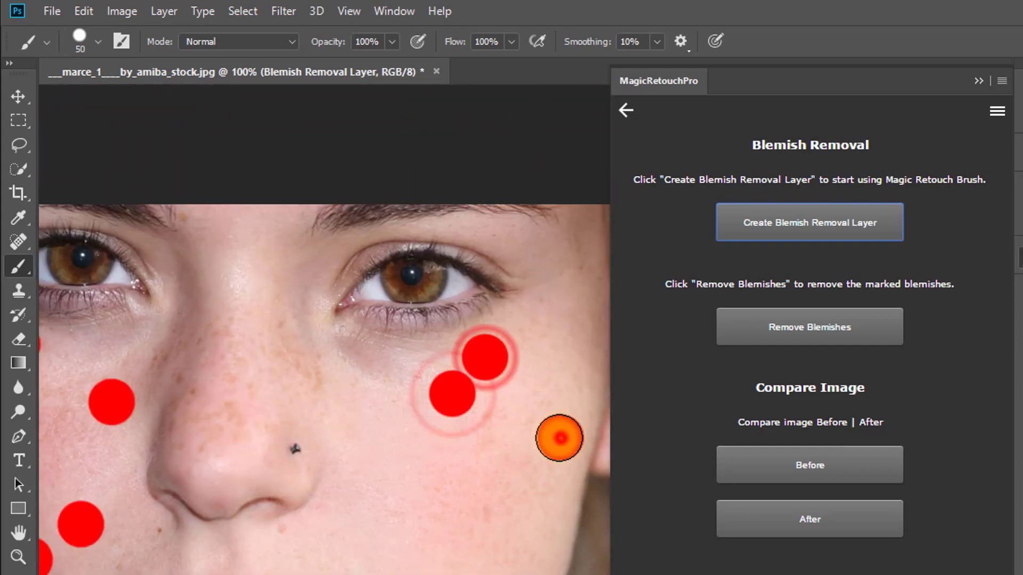
Reduce the brush size to 30 and mark the small freckles along the nose and its bridge
key(bracketleft)
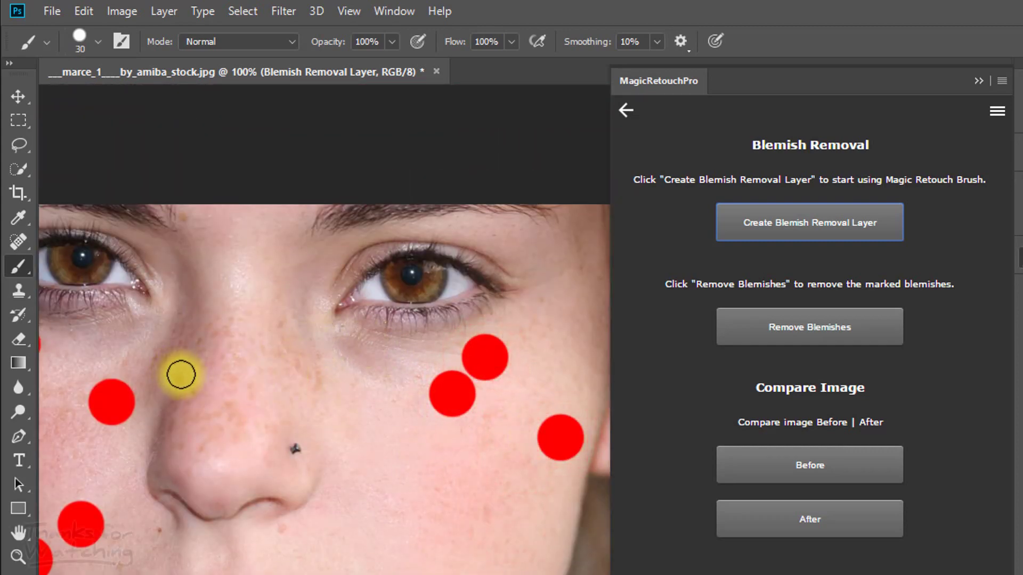
click(182, 375)
click(159, 359)
click(200, 338)
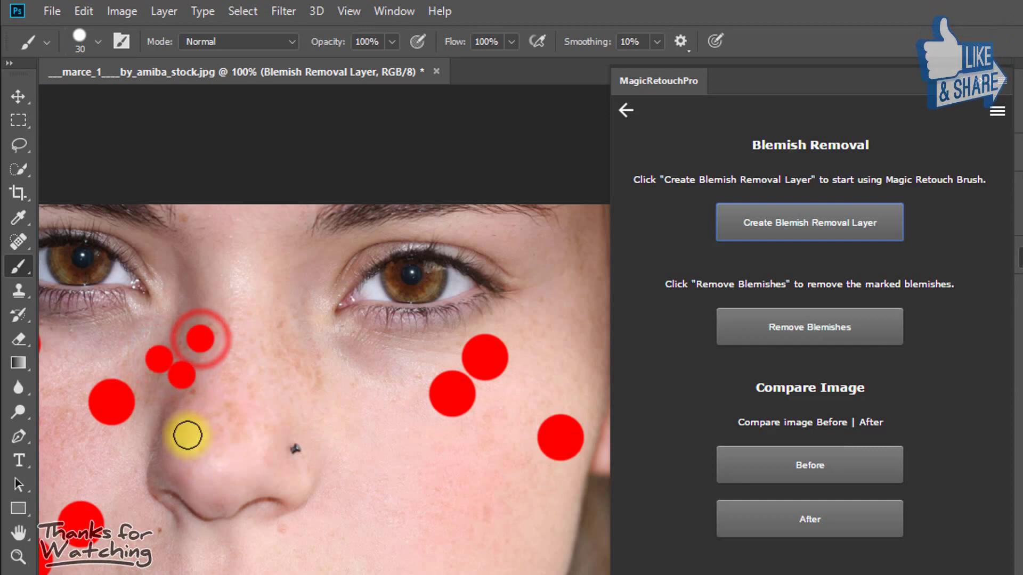
click(205, 443)
click(228, 409)
click(193, 391)
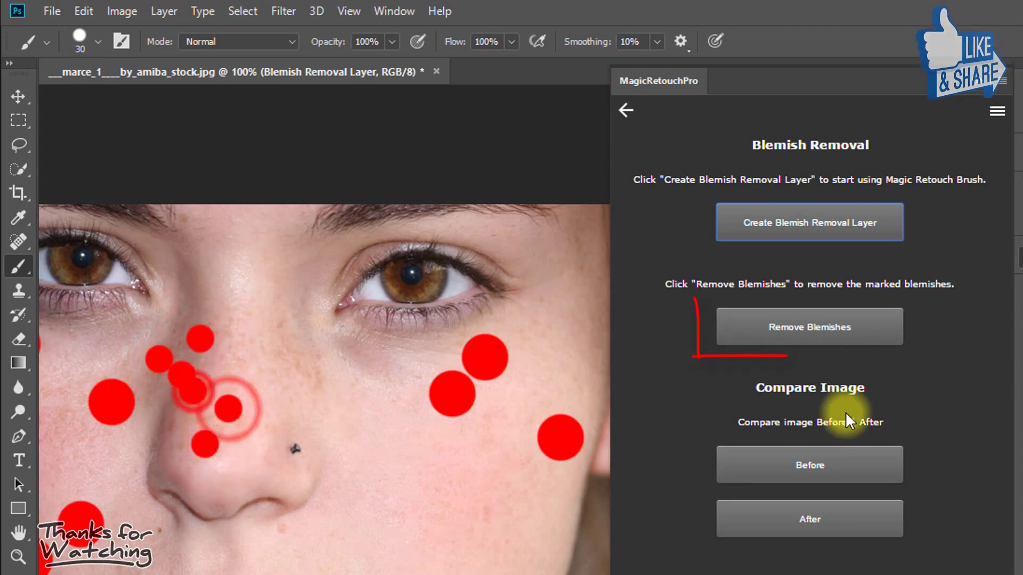
Remove the marked blemishes with the plug-in and inspect the cleaned skin up close
click(790, 328)
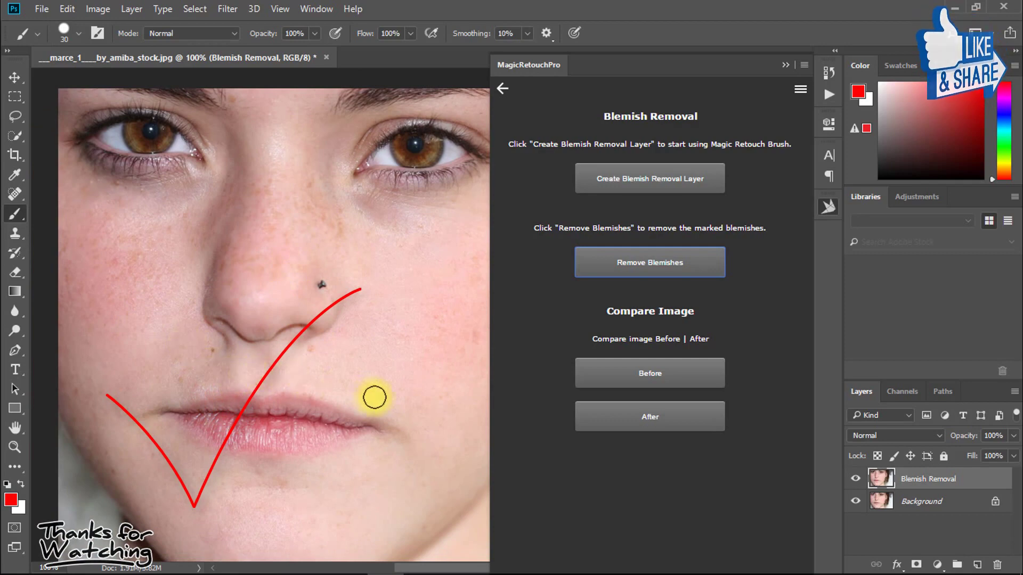
key(ctrl+minus)
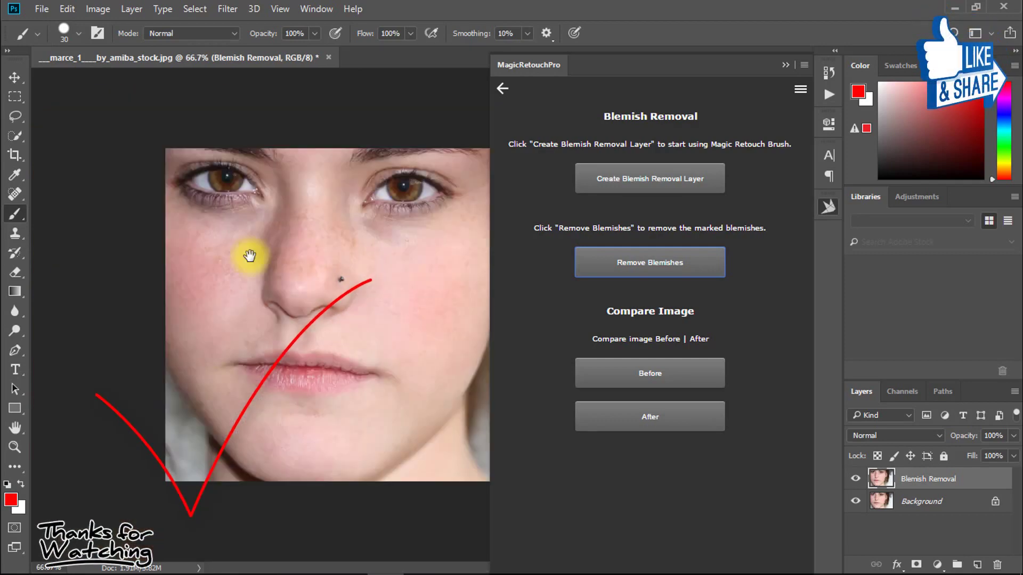
ctrl+click(314, 265)
drag(331, 267, 260, 287)
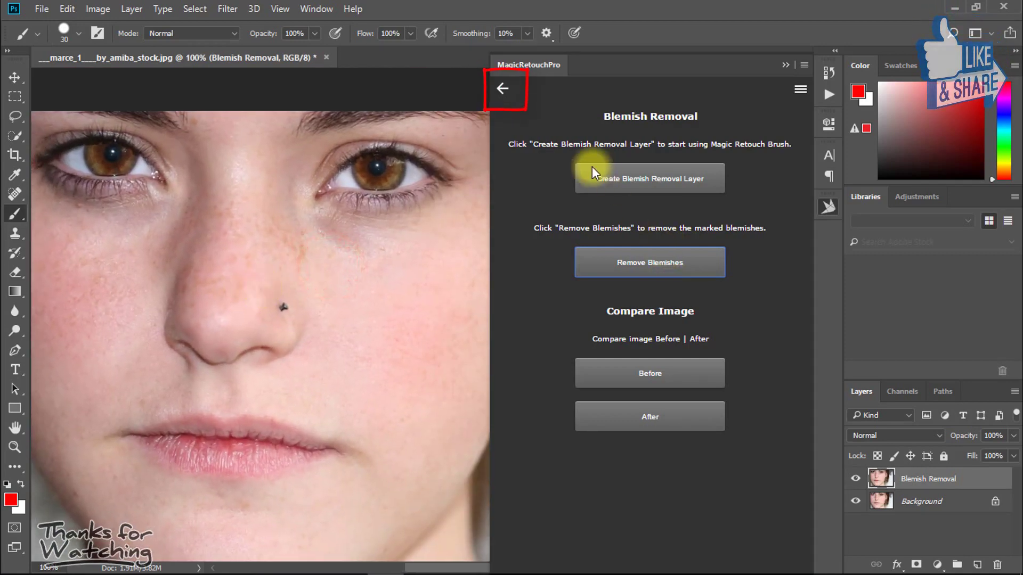
Open Advanced Skin Retouching and choose Medium smoothing intensity, Medium texture intensity and a retouching intensity of 50
click(503, 90)
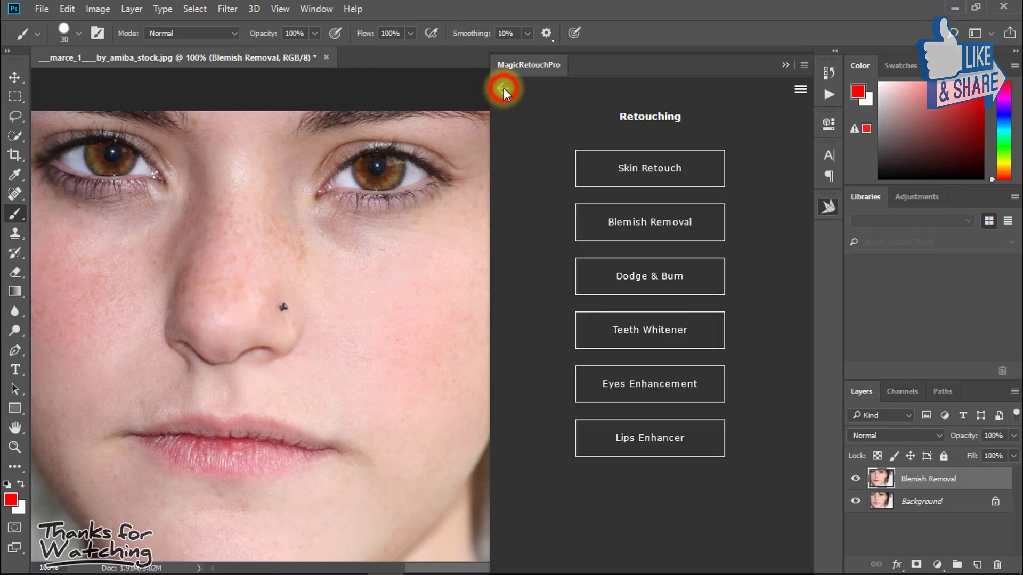
click(650, 158)
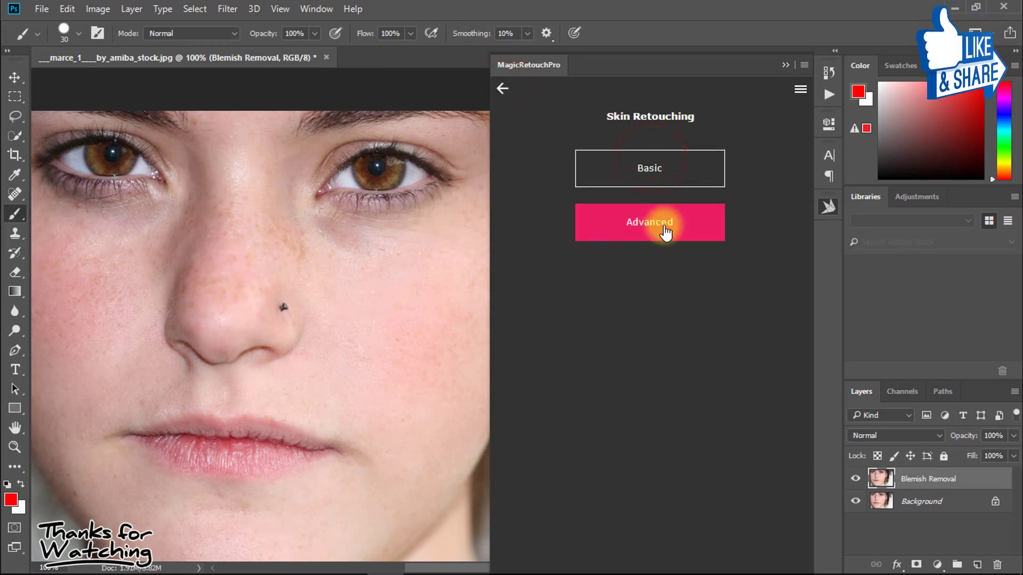
click(633, 223)
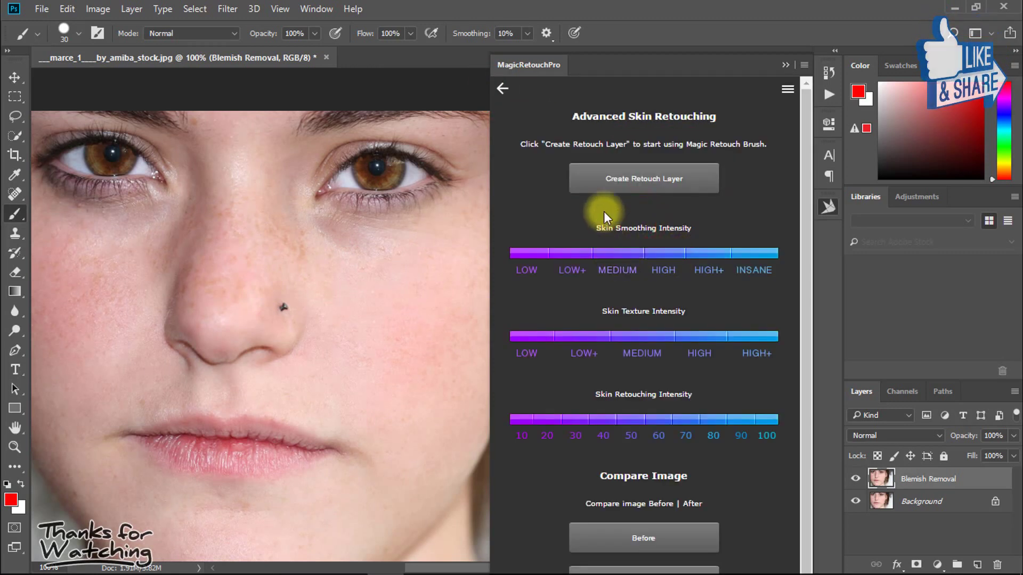
click(625, 255)
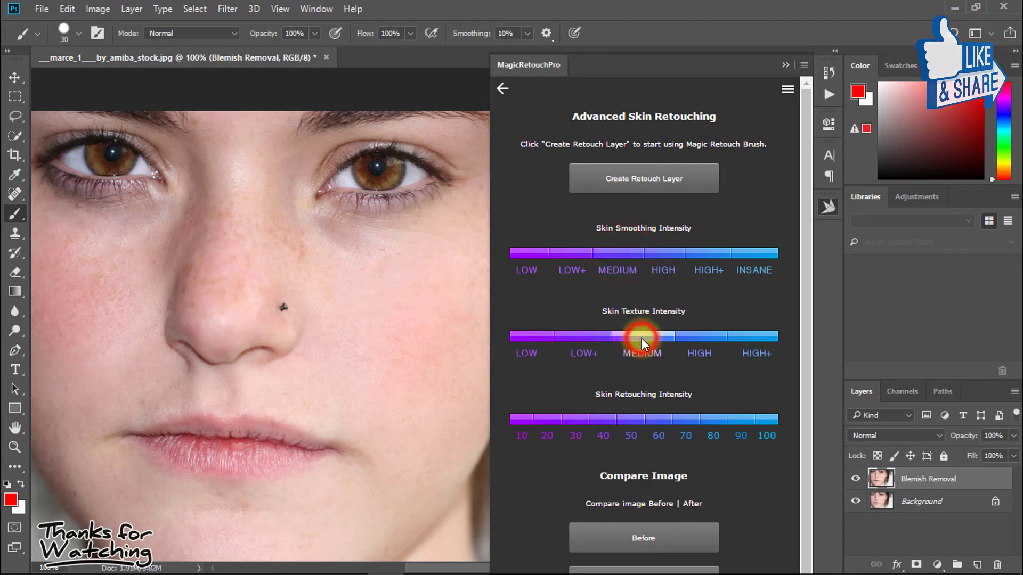
click(630, 422)
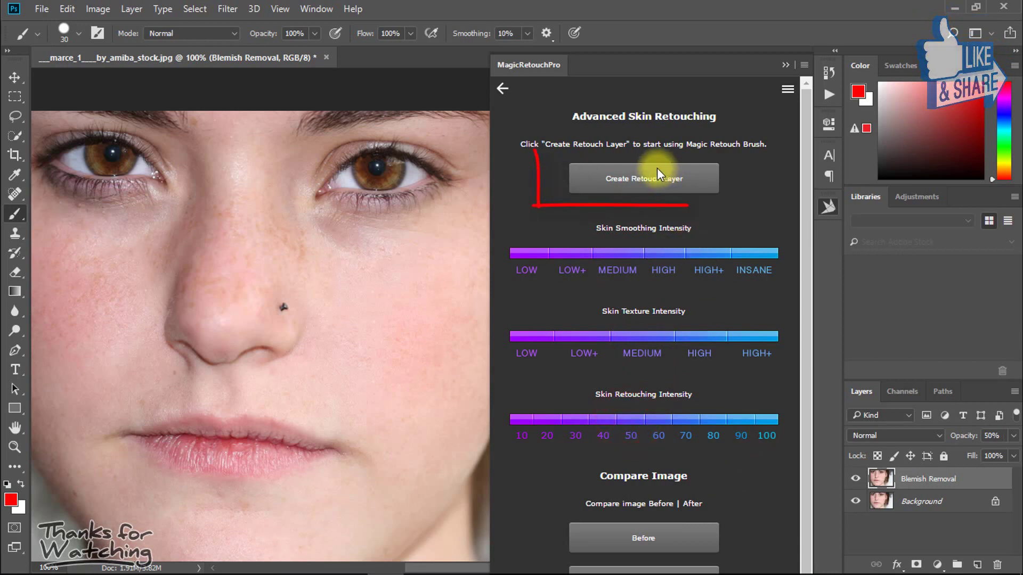
Create the Advanced Skin Retouching layer and smooth the skin along the nose and its bridge with a brush size of 90
click(647, 179)
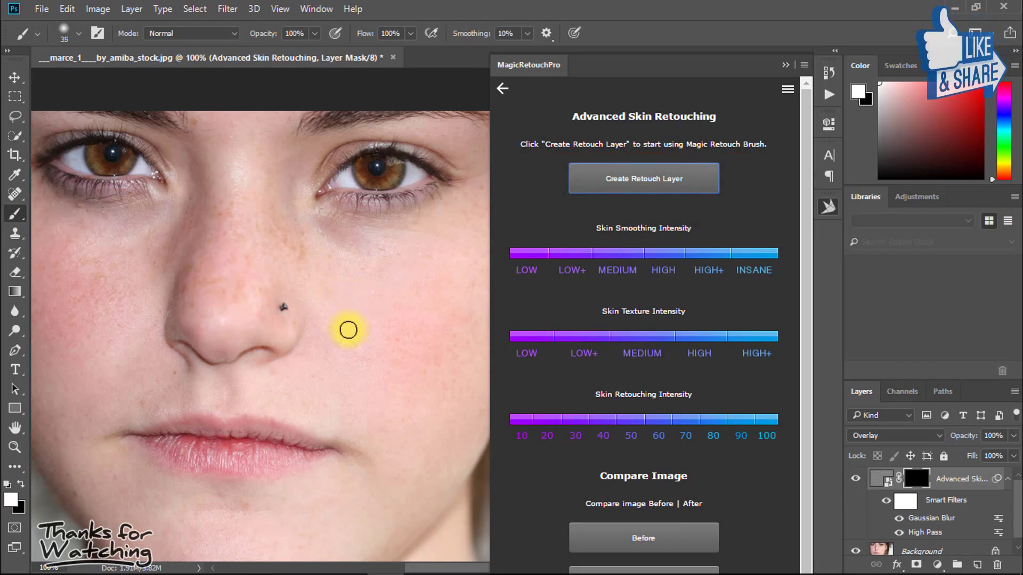
mouse_move(296, 251)
mouse_down()
mouse_move(288, 234)
mouse_move(309, 287)
mouse_up()
click(306, 274)
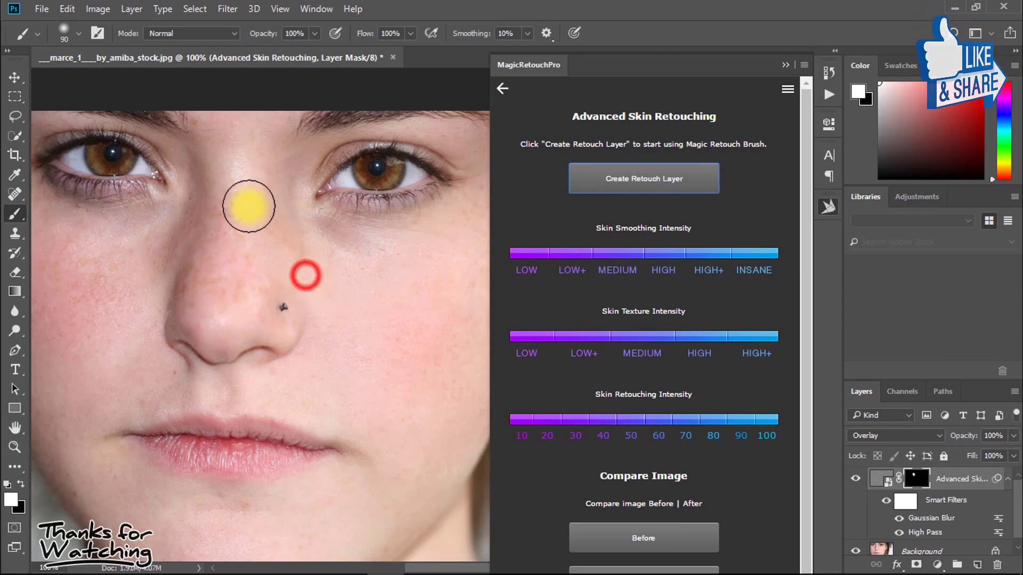
click(231, 218)
mouse_move(215, 216)
mouse_down()
mouse_move(221, 290)
mouse_move(330, 298)
mouse_move(301, 305)
mouse_move(287, 281)
mouse_move(241, 319)
mouse_move(232, 287)
mouse_move(221, 301)
mouse_move(149, 250)
mouse_up()
Increase the brush size to 100 and smooth the cheek at the image's left down towards the mouth
key(])
key(])
key(])
key(])
mouse_move(219, 301)
mouse_down()
mouse_move(208, 299)
mouse_move(181, 372)
mouse_up()
drag(178, 316, 173, 341)
mouse_move(169, 349)
mouse_down()
mouse_move(171, 427)
mouse_move(201, 296)
mouse_up()
mouse_move(264, 338)
mouse_down()
mouse_move(249, 390)
mouse_move(227, 418)
mouse_up()
Smooth the lower cheek at the image's left, the area below the lips and the chin
key(space)
drag(219, 431, 191, 336)
drag(183, 343, 205, 388)
drag(150, 357, 239, 453)
key(space)
mouse_move(274, 442)
mouse_down()
mouse_move(152, 361)
mouse_move(152, 389)
mouse_up()
click(124, 354)
drag(146, 392, 192, 404)
drag(162, 340, 176, 367)
drag(187, 338, 187, 358)
drag(246, 381, 224, 396)
drag(210, 401, 256, 395)
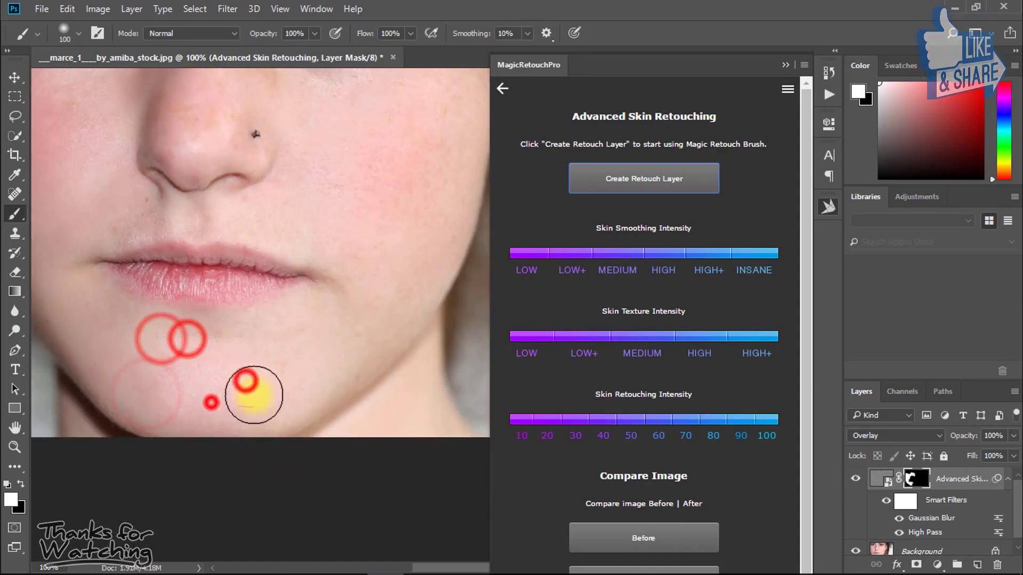
Smooth the jaw and cheek at the image's right with the retouch brush
key(space)
drag(281, 310, 262, 404)
drag(314, 296, 249, 317)
drag(341, 359, 358, 320)
mouse_move(363, 294)
mouse_down()
mouse_move(385, 225)
mouse_move(394, 256)
mouse_up()
drag(409, 272, 408, 293)
drag(397, 337, 399, 319)
drag(401, 306, 374, 385)
Reduce the brush size to 80 and smooth the skin below and beside the eye at the image's right
key(space)
drag(388, 234, 358, 360)
key(bracketleft)
key(bracketleft)
drag(269, 315, 255, 304)
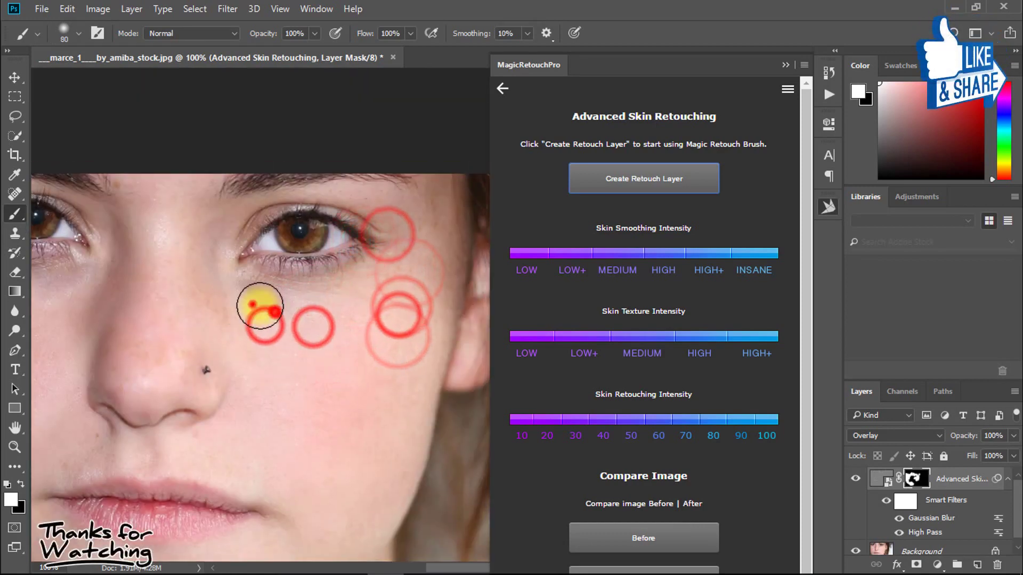
drag(369, 281, 411, 276)
drag(403, 337, 377, 412)
Smooth the side of the nose and the cheek at the image's left
key(space)
drag(268, 458, 427, 437)
drag(343, 318, 321, 339)
mouse_move(342, 242)
mouse_down()
mouse_move(357, 293)
mouse_move(405, 312)
mouse_up()
key(space)
drag(273, 302, 217, 354)
click(135, 244)
click(249, 287)
Reduce the brush size to 60 and smooth the nose tip, its bridge and the skin above the upper lip
key(bracketleft)
key(bracketleft)
drag(256, 252, 275, 307)
drag(267, 394, 219, 328)
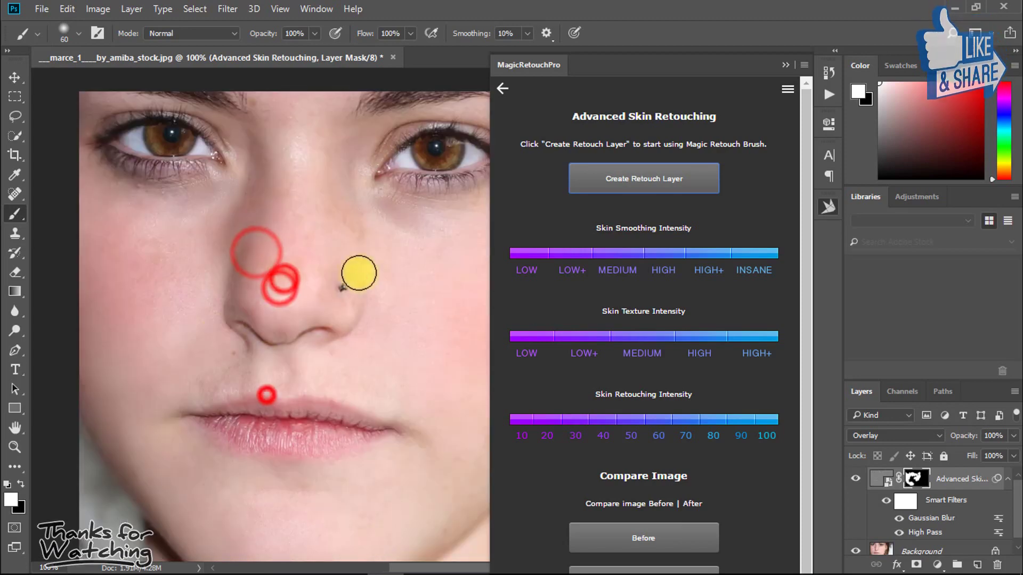
click(363, 247)
click(313, 247)
drag(295, 270, 288, 283)
click(295, 226)
click(295, 180)
click(334, 226)
Brush over the skin around the mouth corners, under the nose and on the chin
drag(354, 346, 307, 291)
click(285, 293)
click(315, 299)
click(341, 331)
click(309, 423)
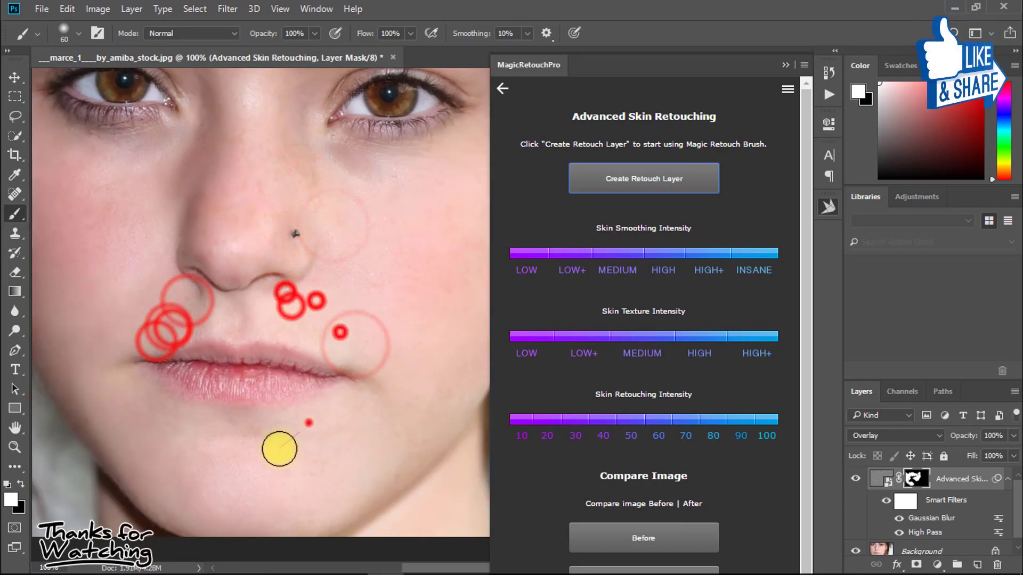
click(231, 453)
drag(246, 459, 247, 353)
Smooth the under-eye area and temple at the image's right, plus the outer cheek at the image's left
drag(317, 304, 254, 361)
mouse_move(311, 323)
mouse_down()
mouse_move(320, 365)
mouse_move(207, 386)
mouse_up()
click(272, 344)
click(358, 256)
click(391, 278)
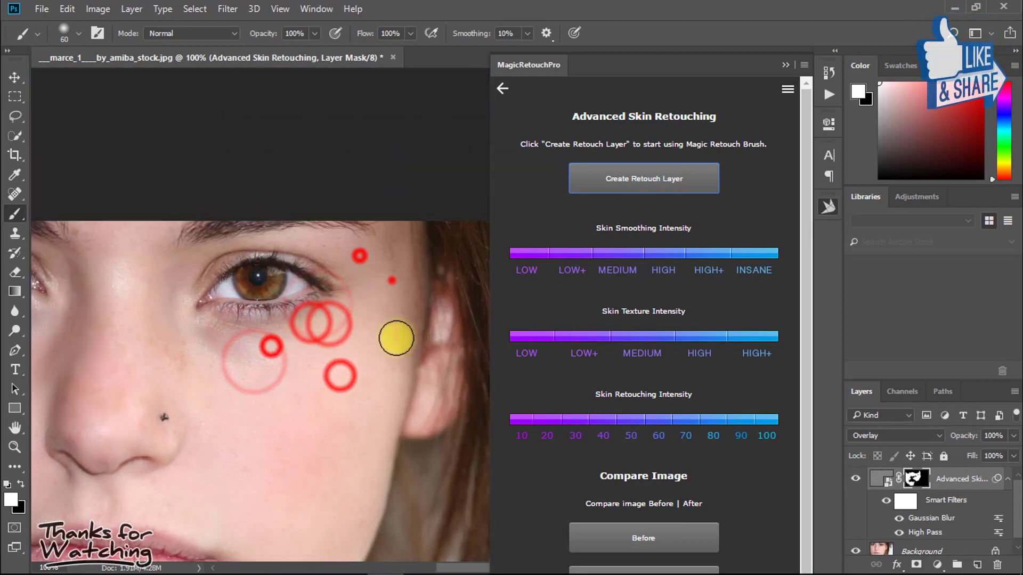
drag(338, 418, 573, 173)
drag(365, 342, 281, 487)
click(152, 312)
click(62, 274)
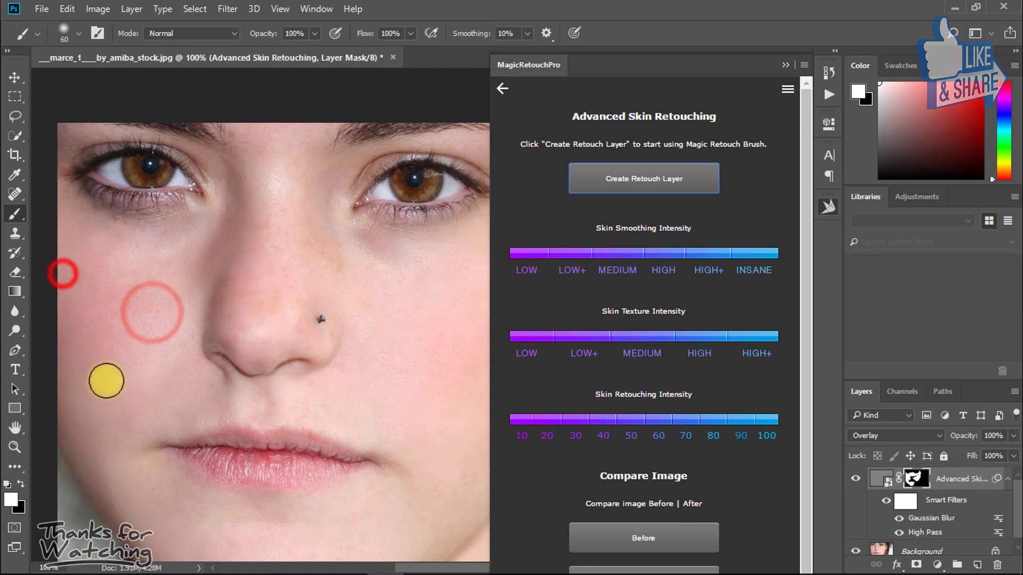
Compare the portrait before and after the skin retouching
click(650, 537)
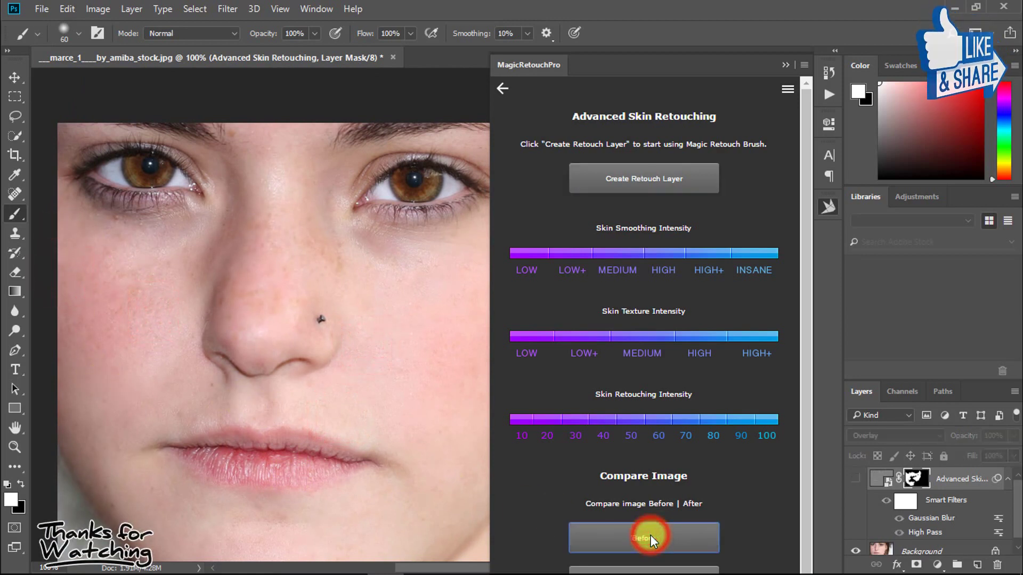
scroll(728, 479, down, 1)
click(650, 566)
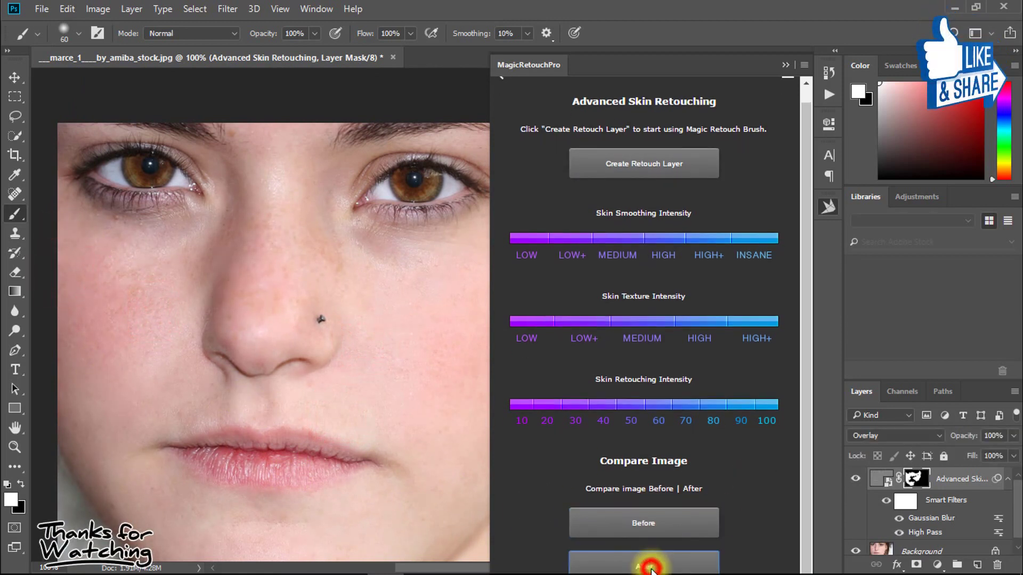
Leave Advanced Skin Retouching and open Change Eyes Color in the Eyes Enhancement tools
click(503, 82)
click(503, 89)
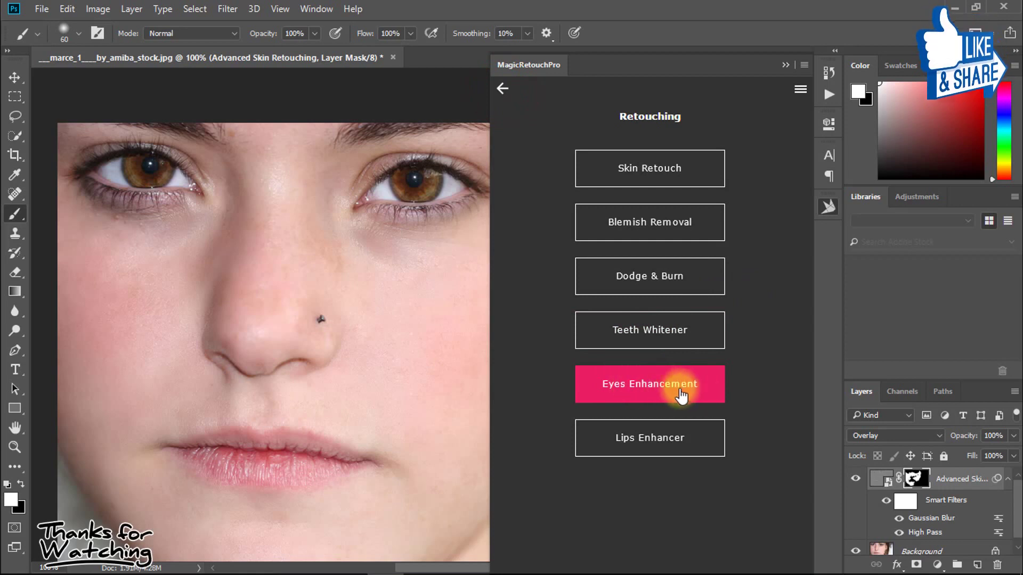
click(655, 383)
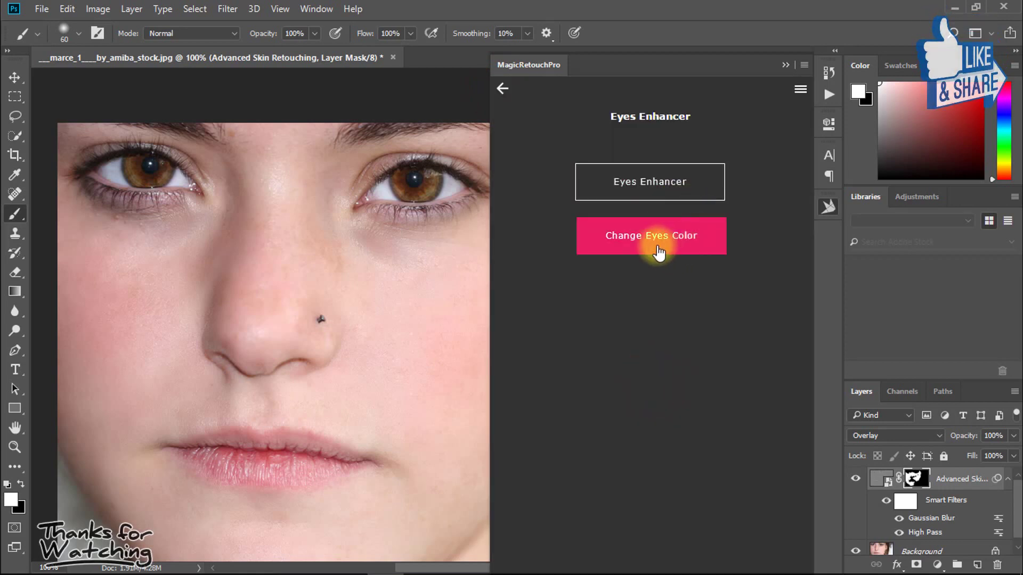
click(642, 239)
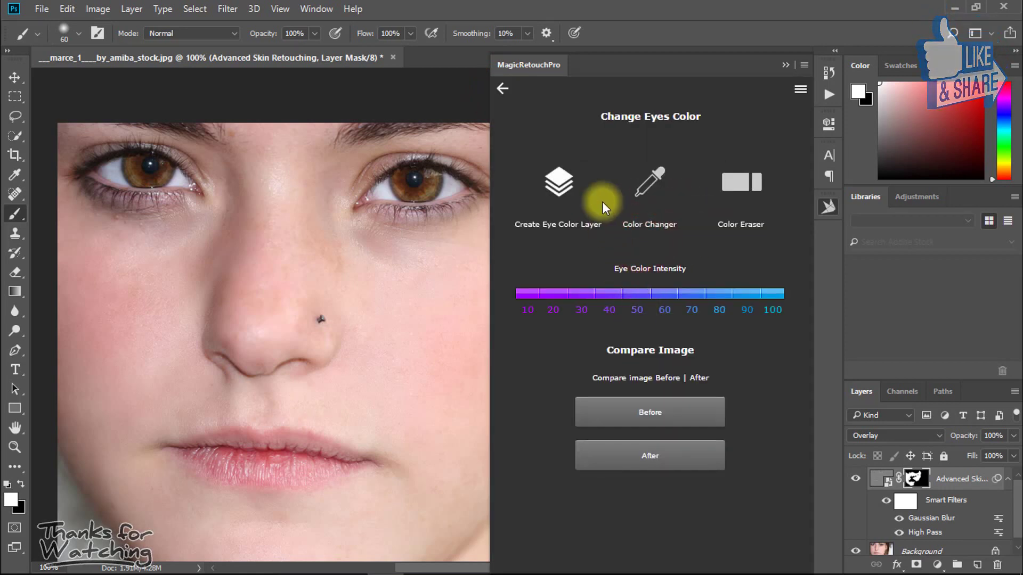
Try to run the Color Changer on the Advanced Skin Retouching layer
click(653, 180)
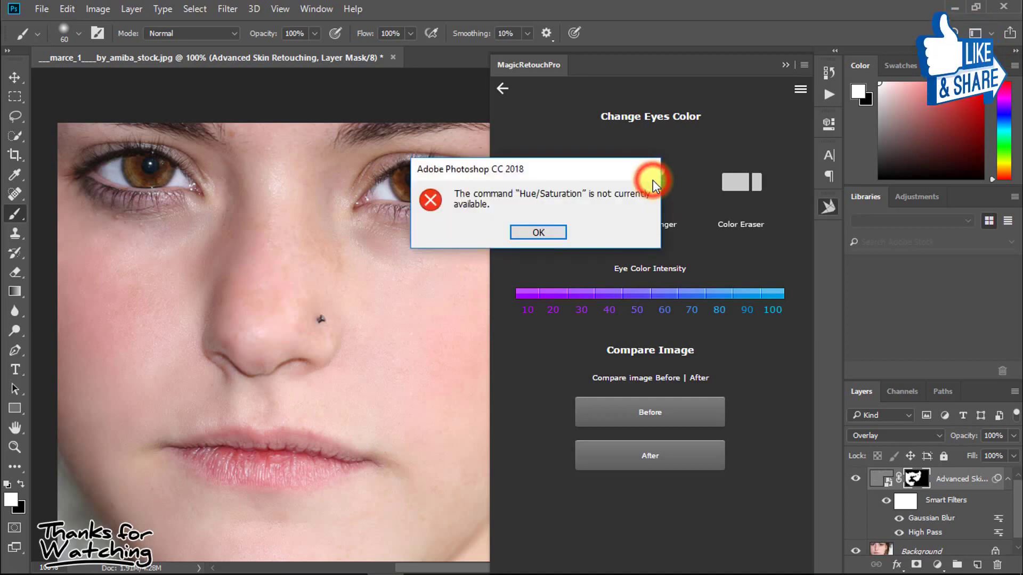
click(695, 258)
click(560, 234)
Enlarge the layer list and merge the Advanced Skin Retouching layer into the Background
scroll(954, 486, down, 1)
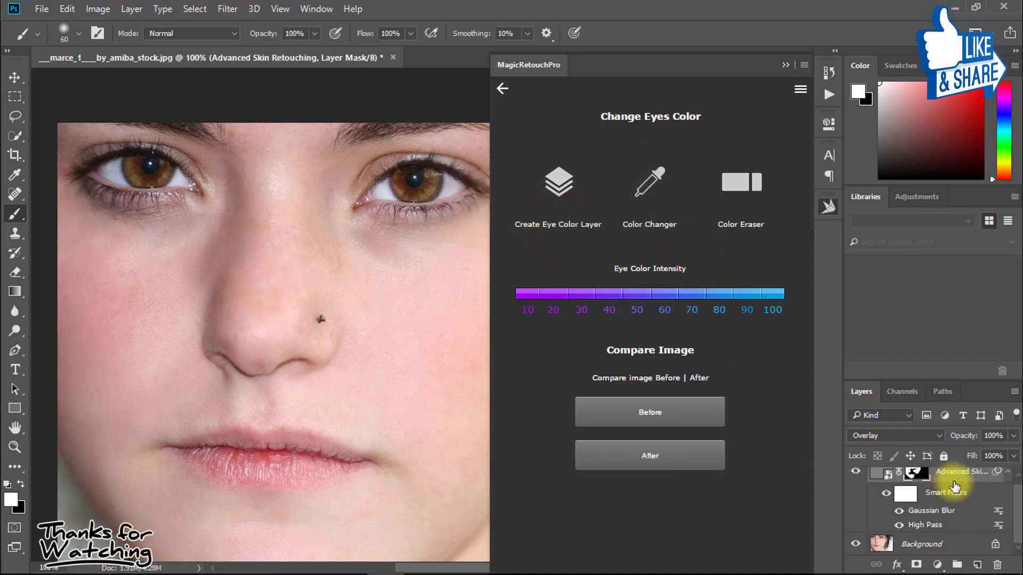
drag(965, 381, 958, 219)
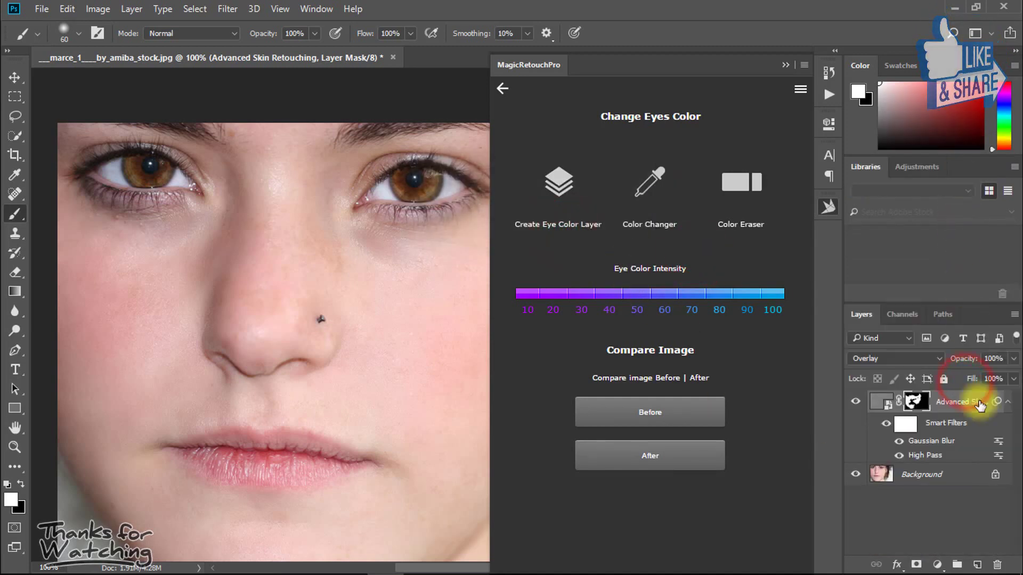
click(933, 474)
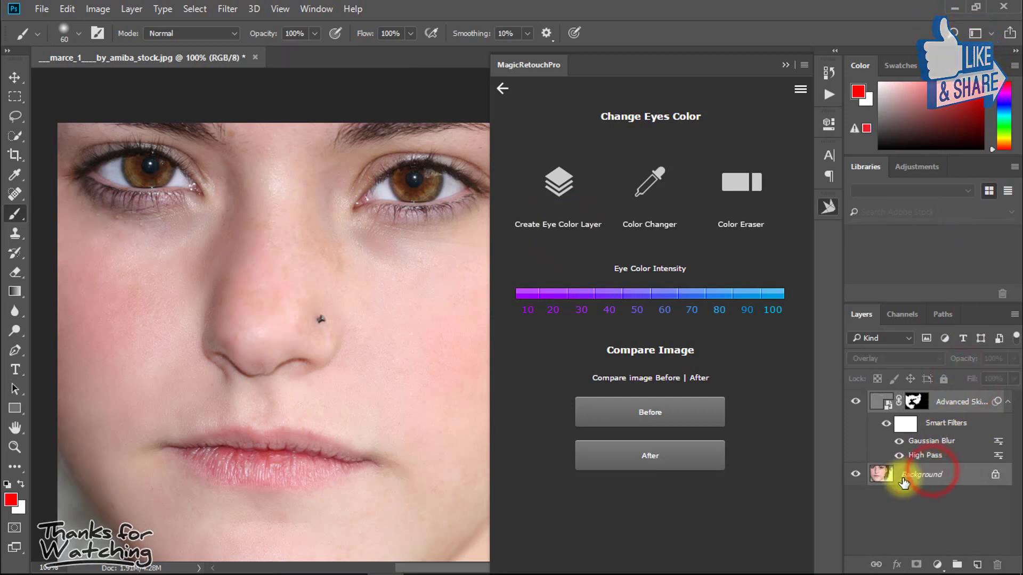
key(ctrl+e)
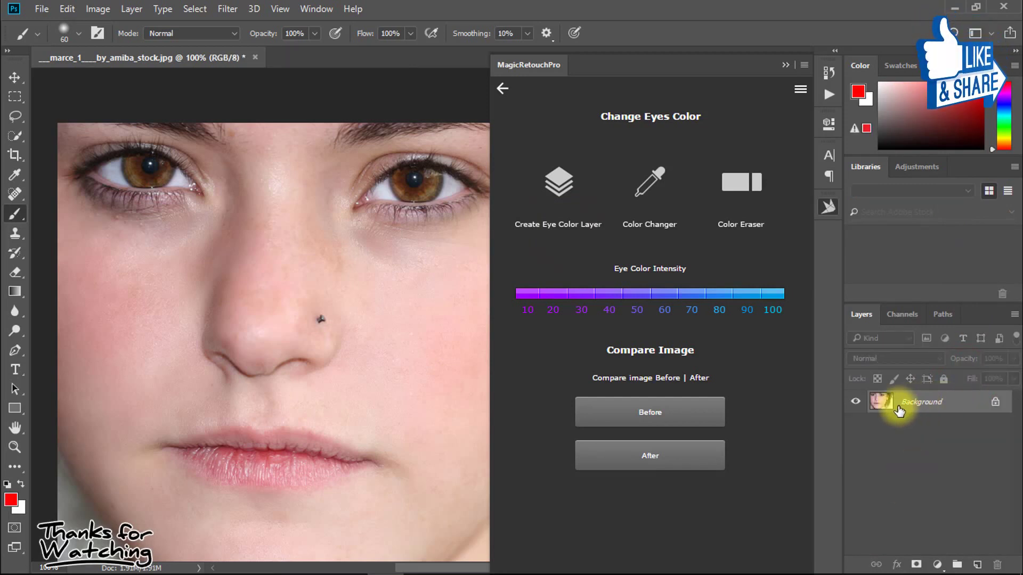
Create an eye color layer and paint both irises cyan, reducing the brush size to 45 for the second eye
click(558, 184)
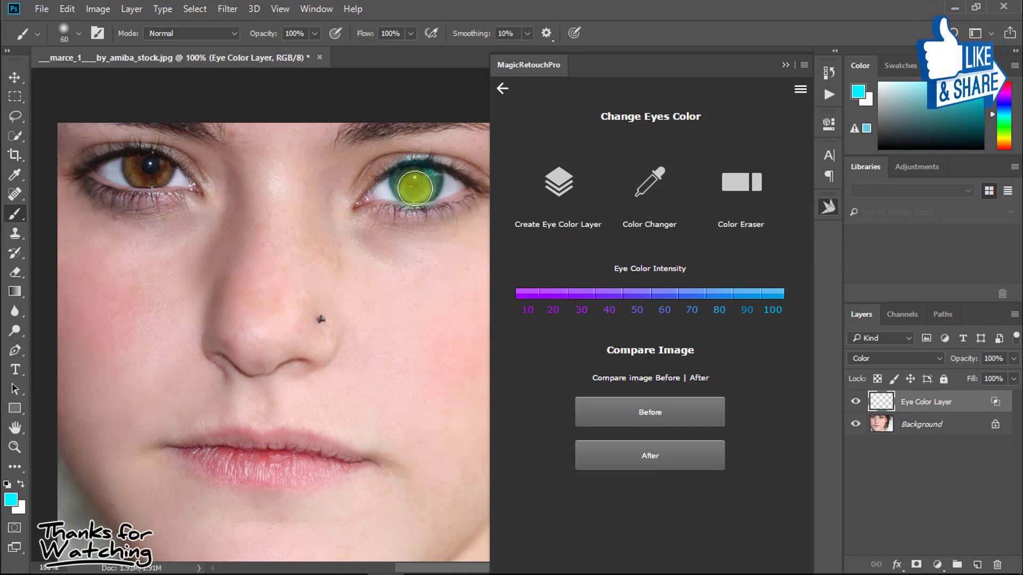
drag(415, 188, 427, 181)
key(bracketleft)
key(bracketleft)
drag(148, 175, 156, 165)
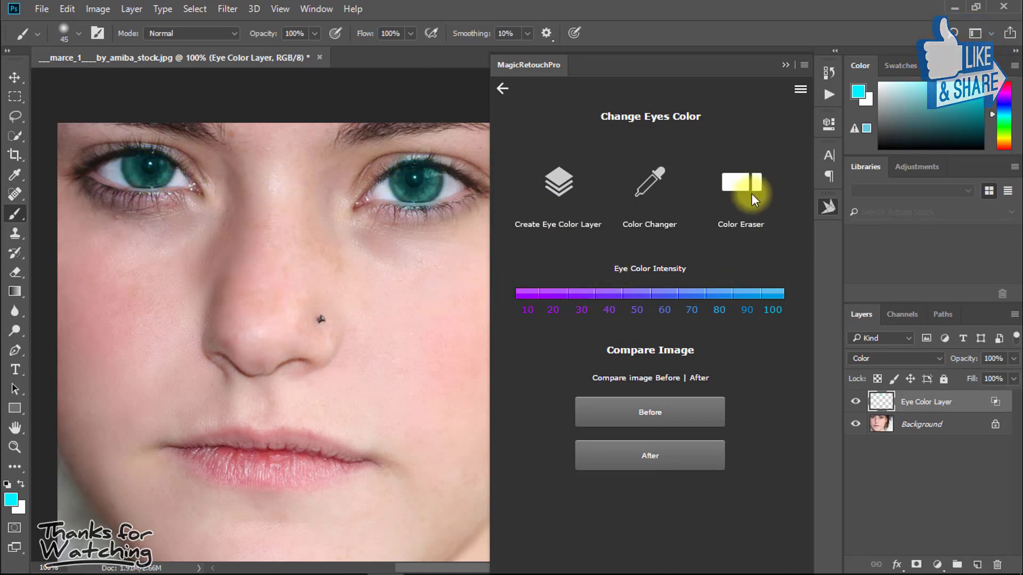
Shift the hue of the painted irises to magenta-pink with the Color Changer
click(650, 178)
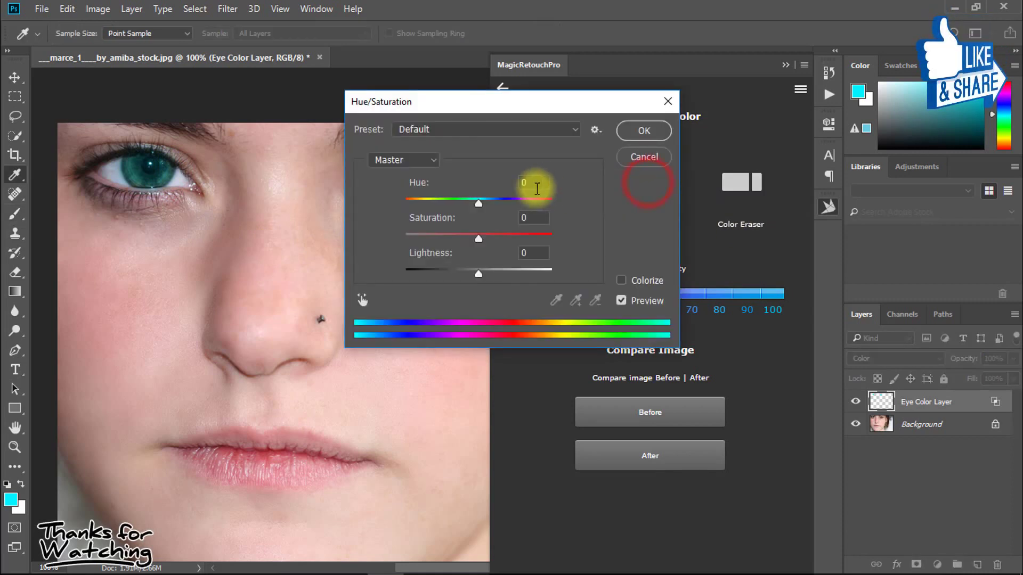
drag(478, 200, 507, 200)
drag(469, 101, 612, 126)
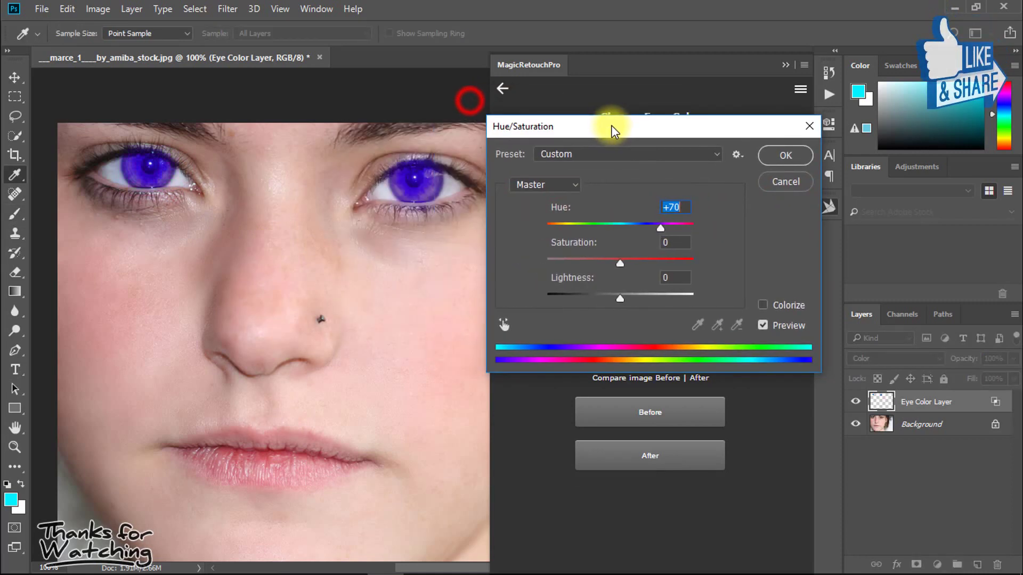
drag(638, 227, 554, 223)
drag(623, 224, 684, 224)
click(770, 156)
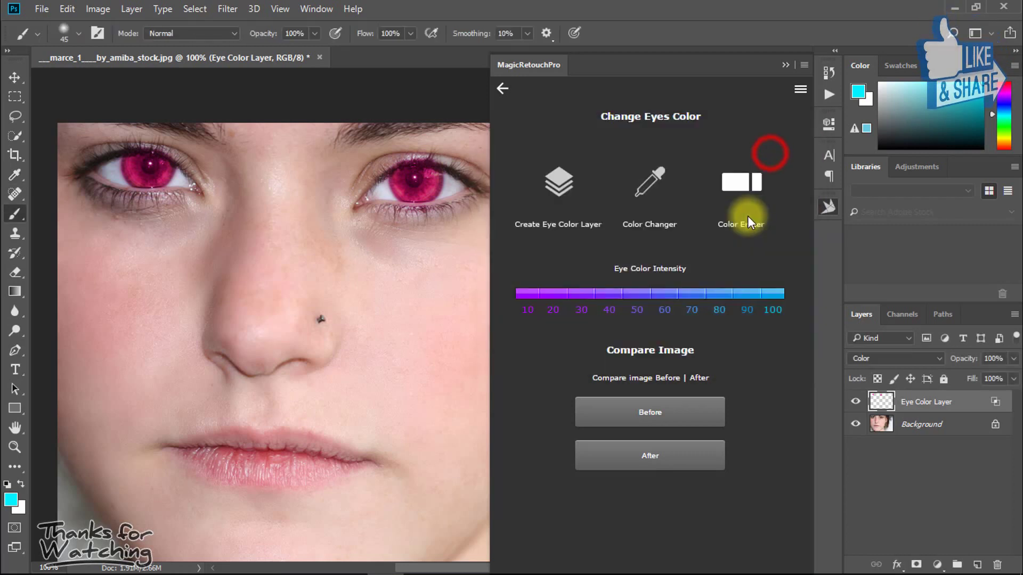
Erase the excess color around the irises' upper edges and set the Eye Color Layer's opacity to 60%
click(738, 182)
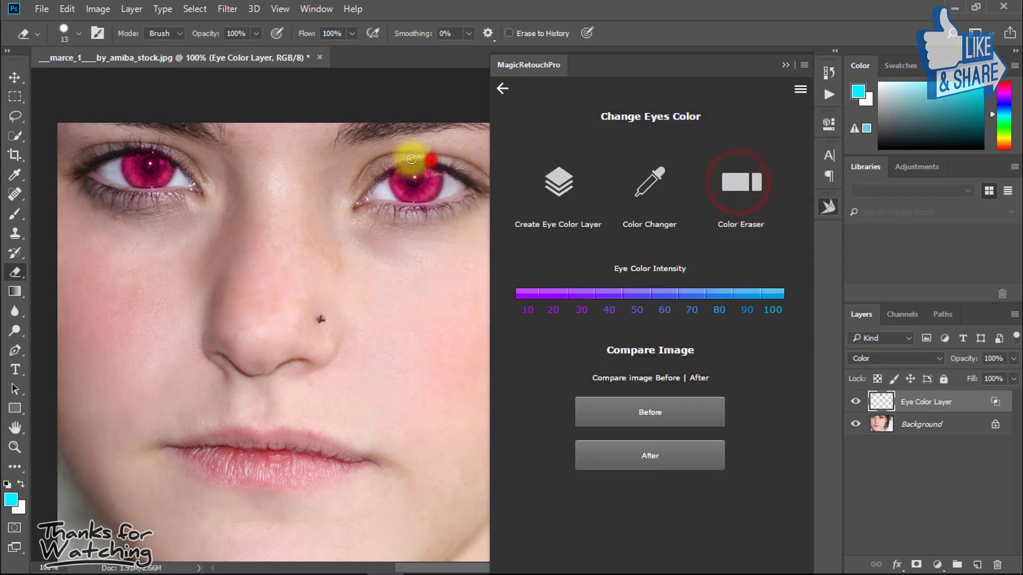
mouse_move(408, 161)
mouse_down()
mouse_move(442, 174)
mouse_move(394, 162)
mouse_up()
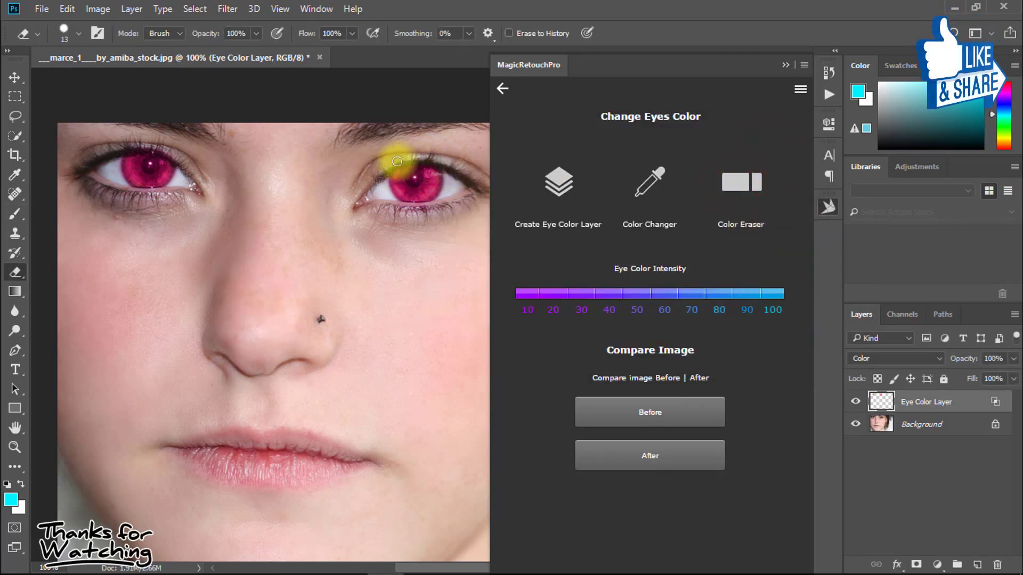
mouse_move(183, 157)
mouse_down()
mouse_move(132, 144)
mouse_move(117, 148)
mouse_move(109, 171)
mouse_up()
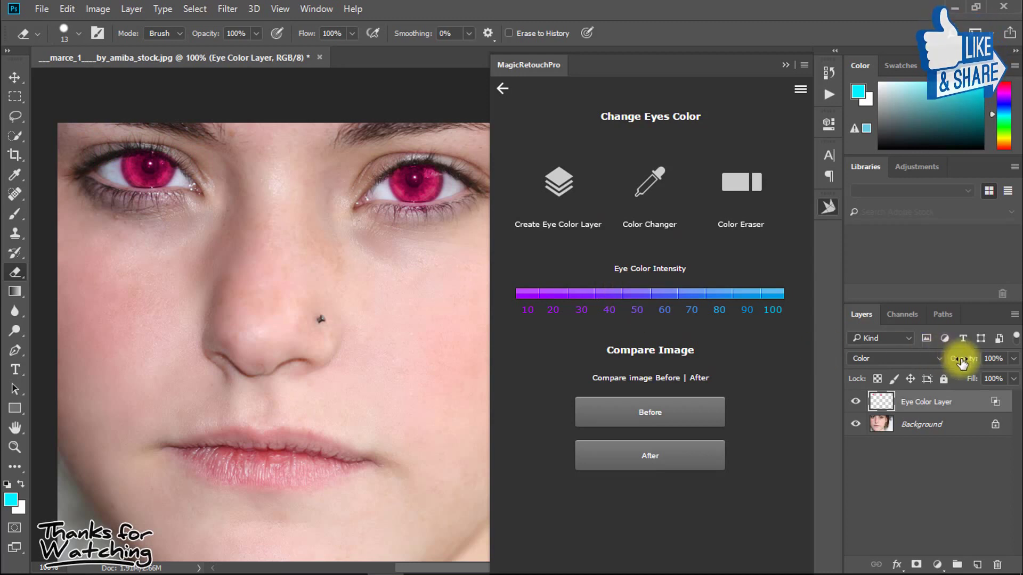
drag(958, 359, 920, 362)
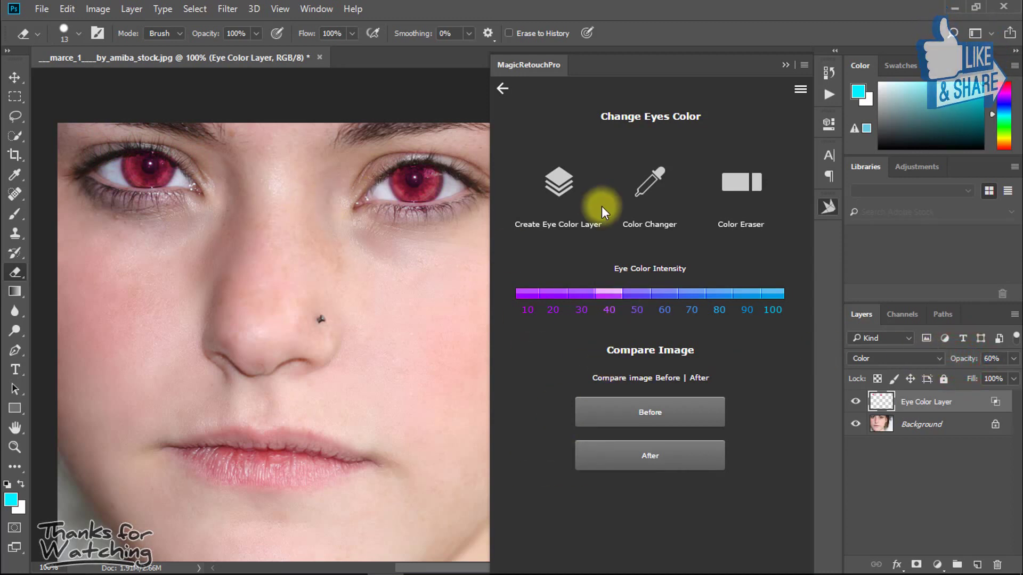
Open the Eyes Enhancer and discard the eye recoloring so only the Background layer remains
click(502, 88)
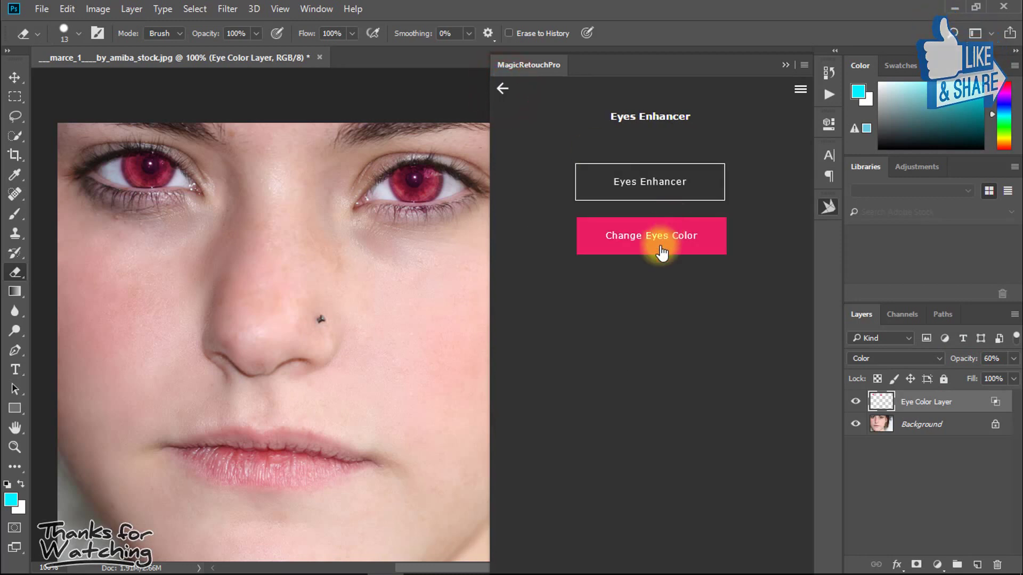
click(654, 188)
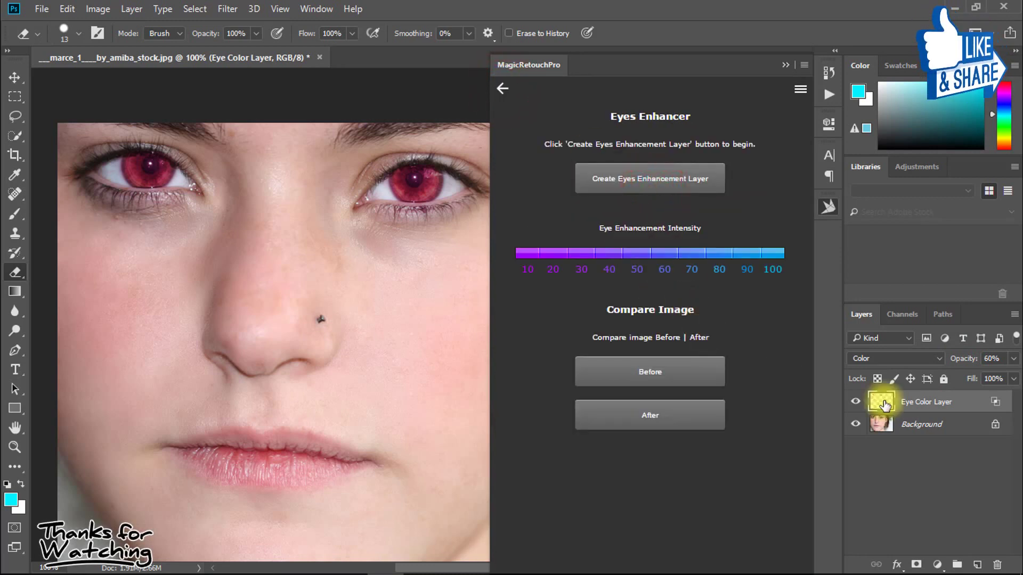
click(934, 403)
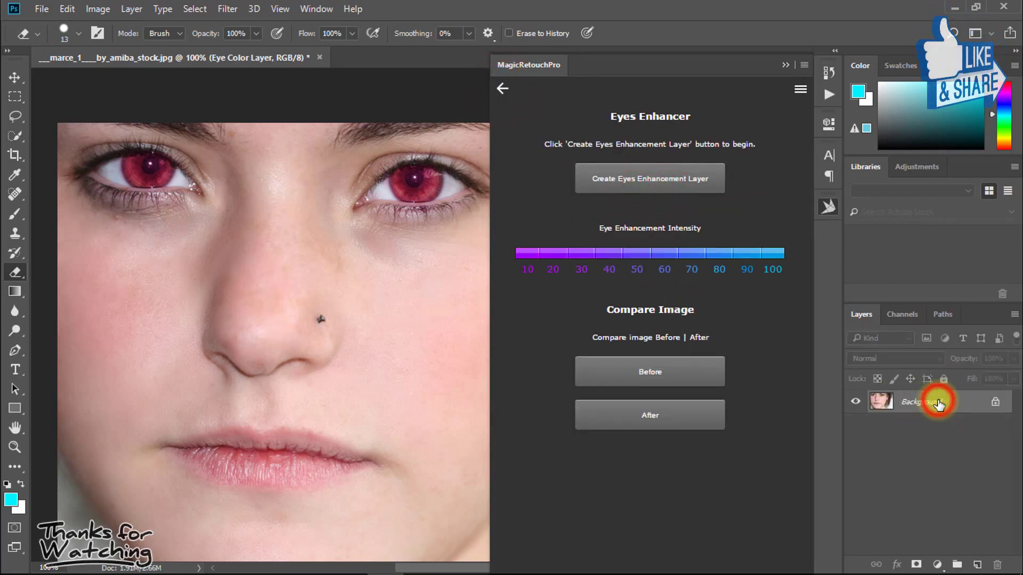
key(Delete)
Create an eyes enhancement layer and brush over the iris at the image's right with a brush size of 35
click(651, 179)
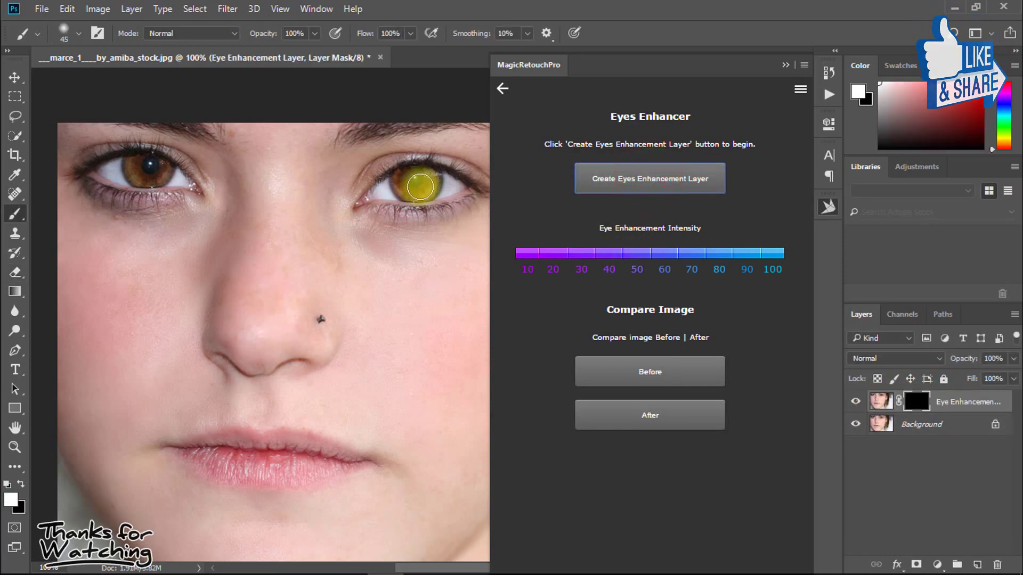
drag(403, 176, 427, 187)
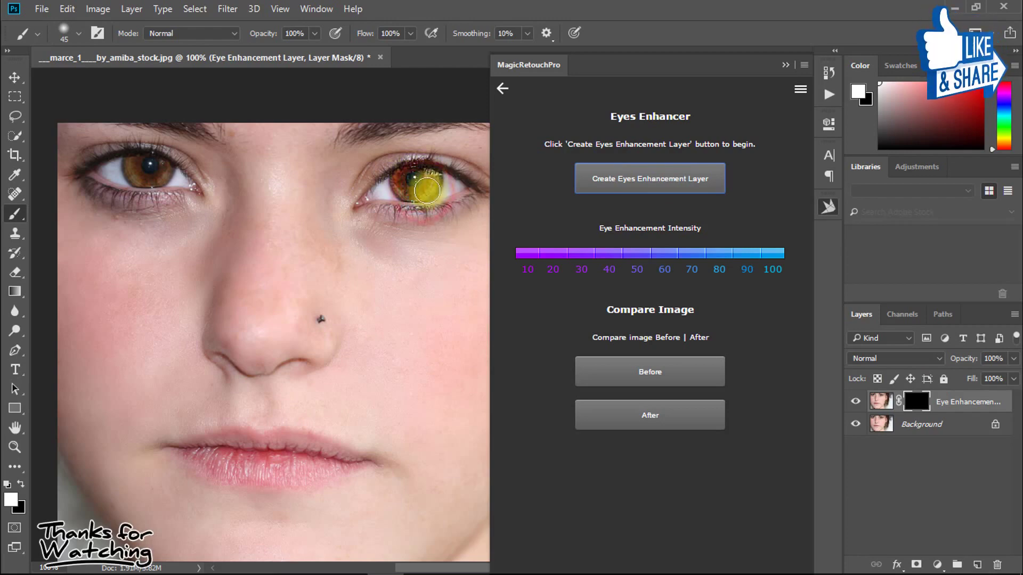
ctrl+click(343, 196)
drag(367, 209, 226, 224)
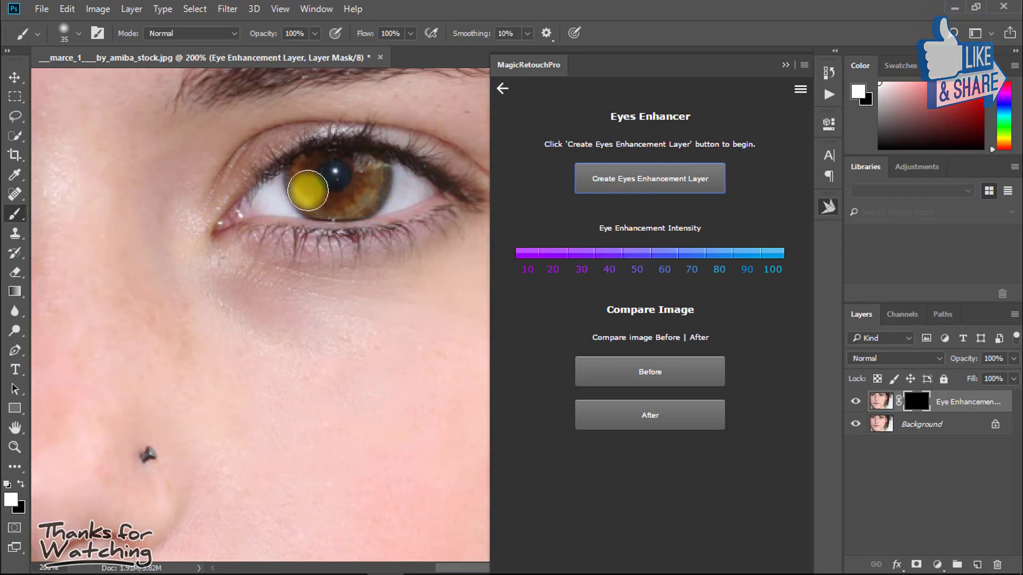
mouse_move(306, 191)
mouse_down()
mouse_move(340, 206)
mouse_move(368, 185)
mouse_up()
Brush the enhancement over the iris of the eye at the image's left
drag(187, 251, 366, 255)
click(239, 258)
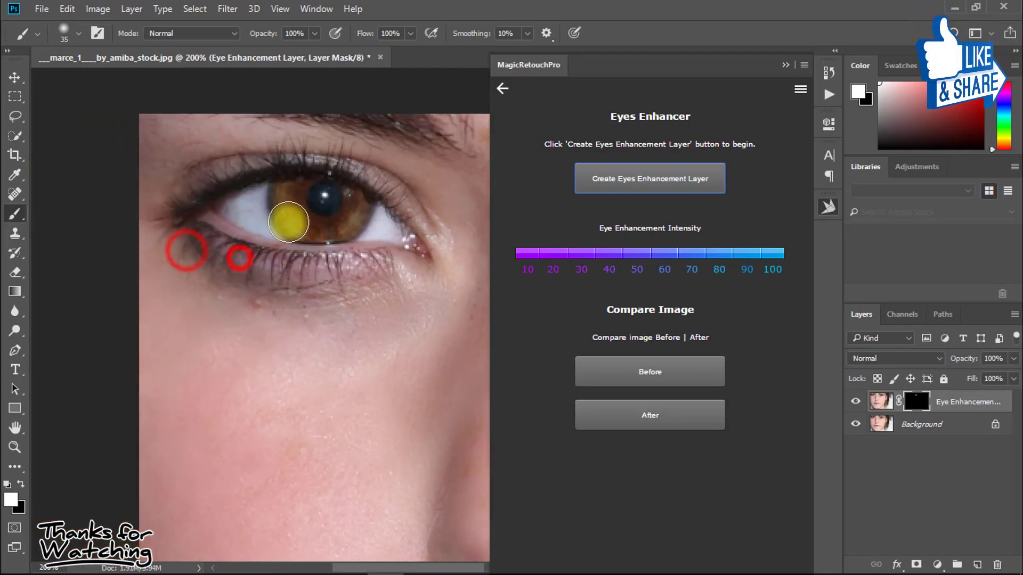
alt+click(316, 289)
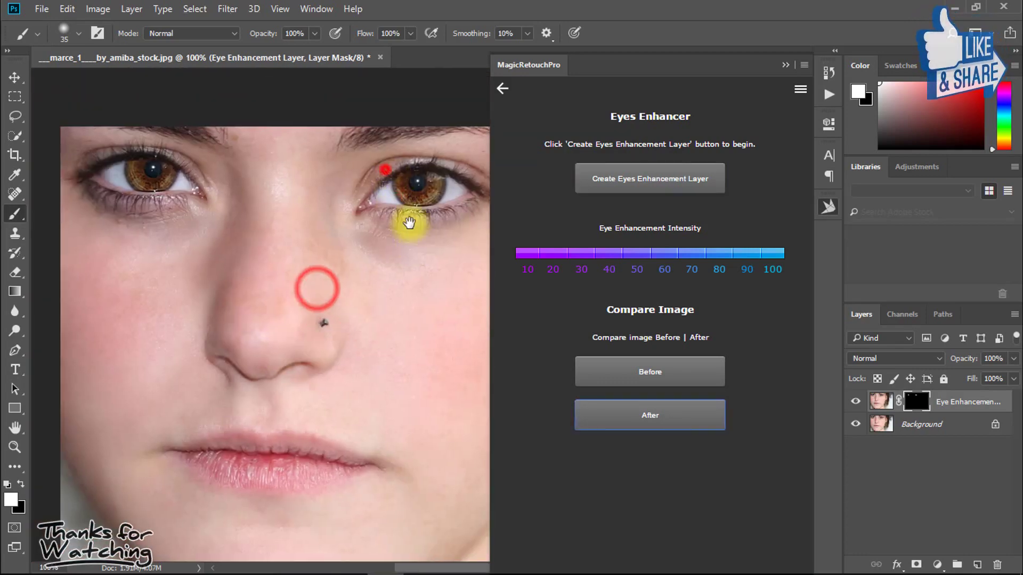
Compare the portrait's eyes before and after the enhancement
ctrl+click(358, 233)
click(640, 375)
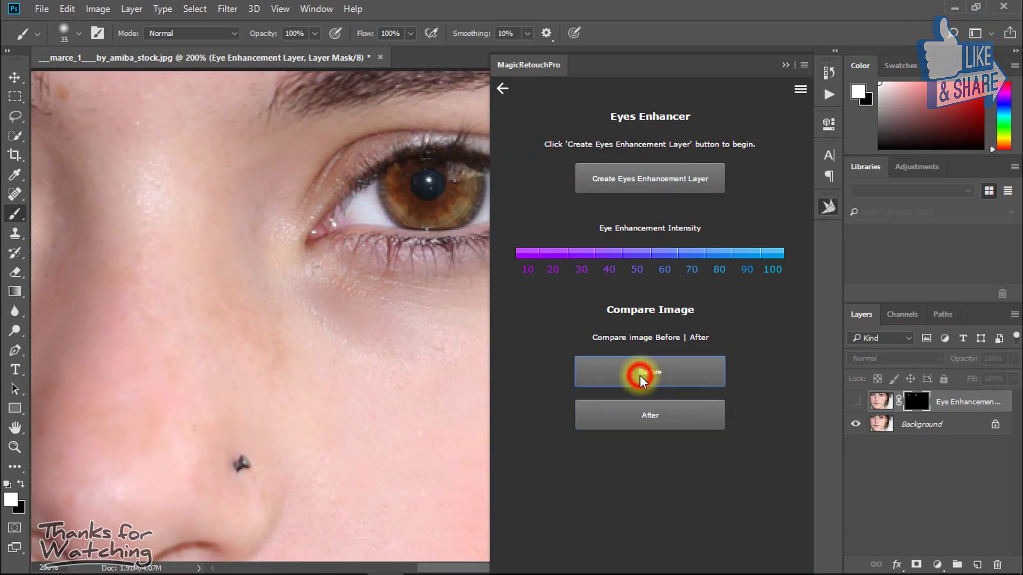
click(646, 417)
drag(415, 243, 357, 231)
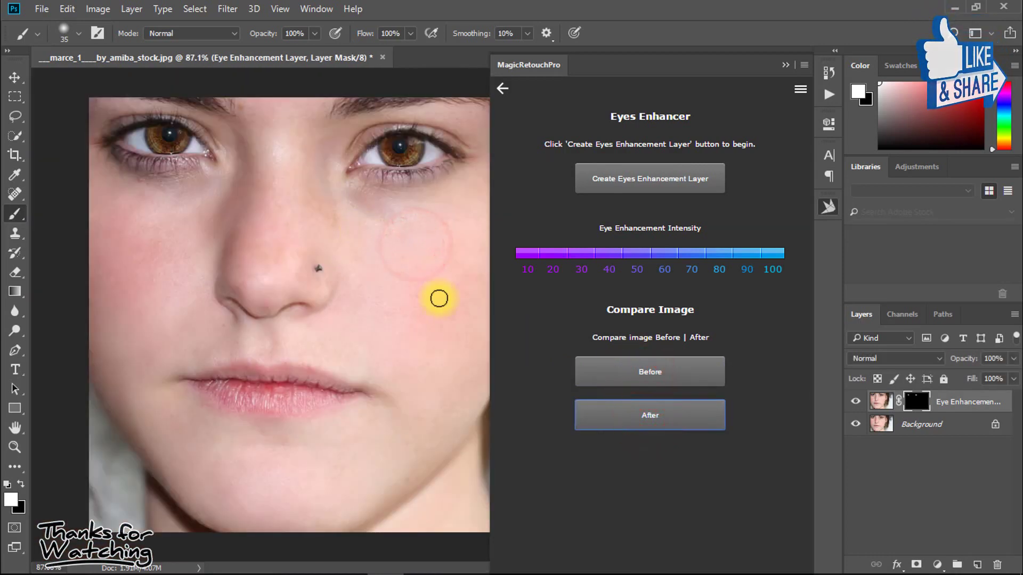
Delete the Eye Enhancement Layer and return to the list of Retouching tools
click(963, 402)
key(Delete)
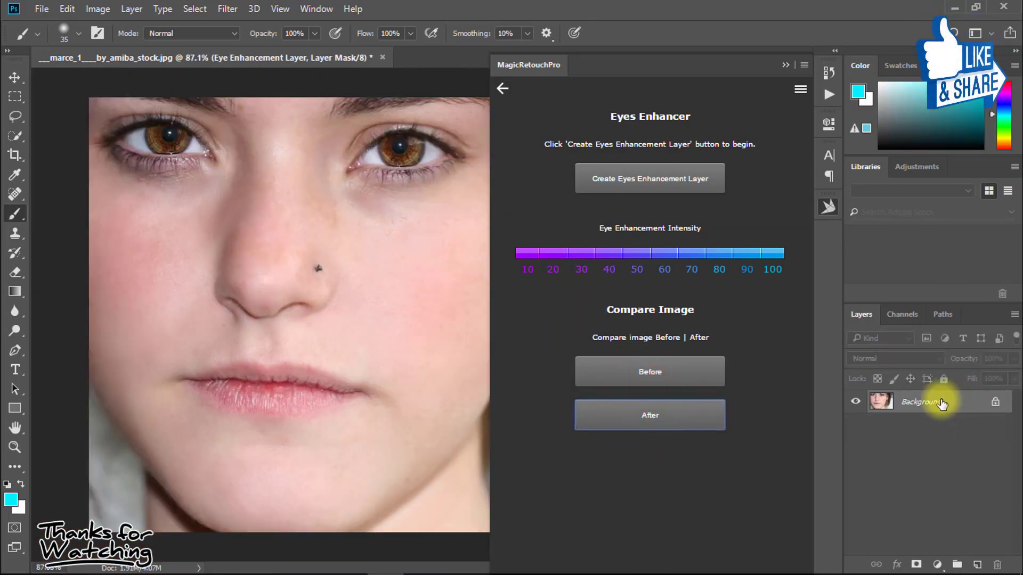
click(501, 89)
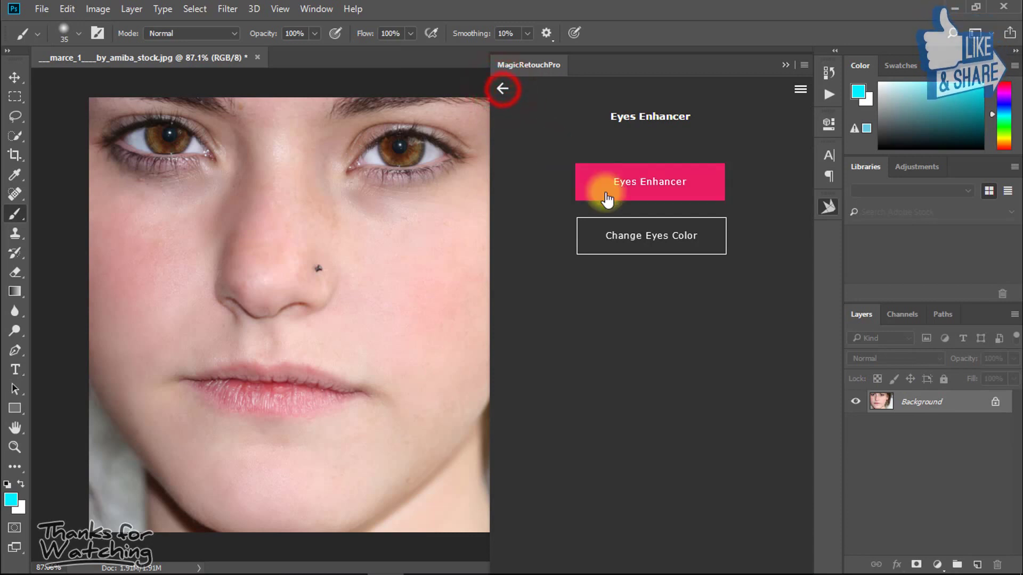
click(502, 89)
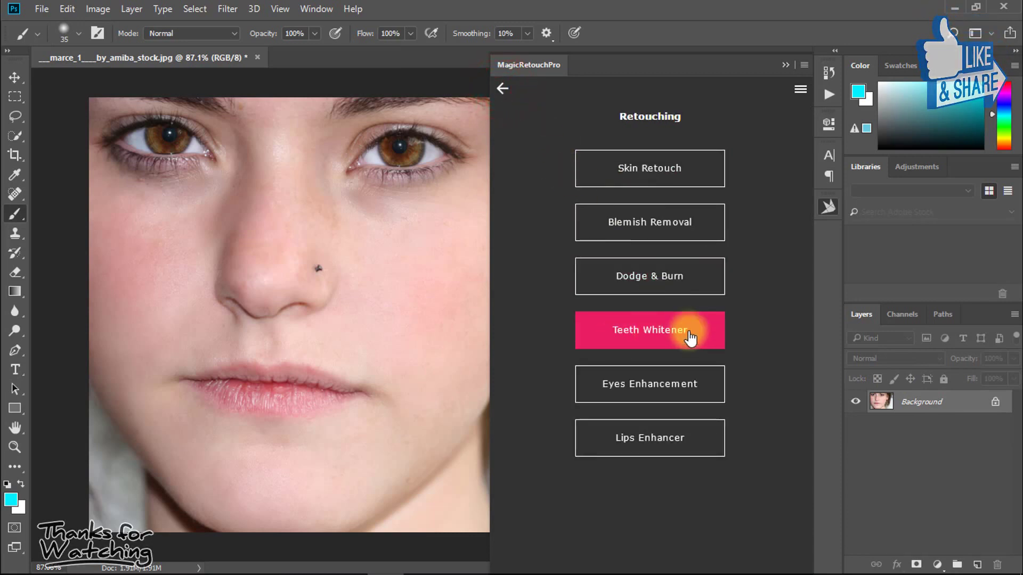
Open Natural Lips Color Boost in the Lips Enhancer and create a lips color boost layer
click(658, 439)
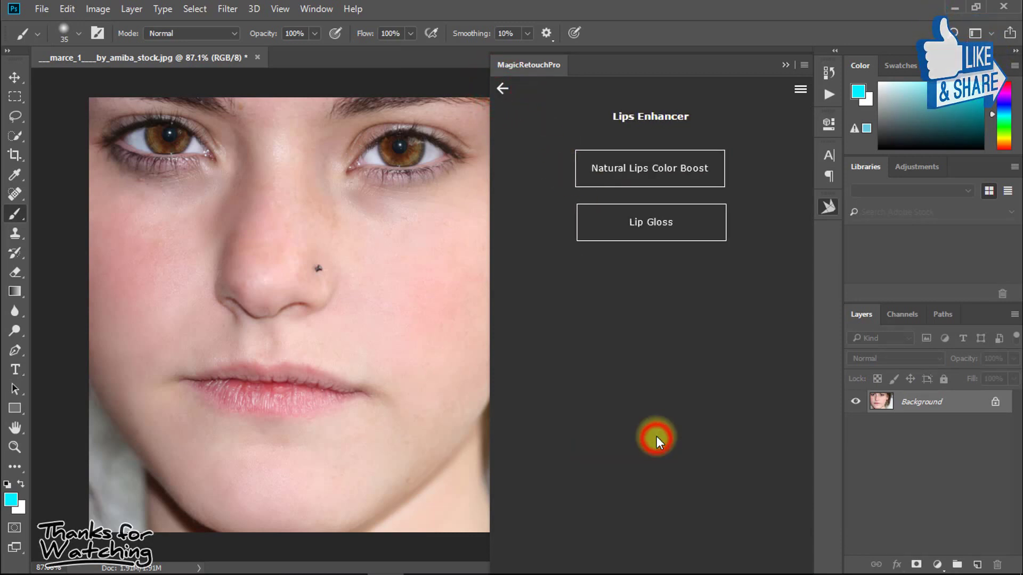
click(662, 177)
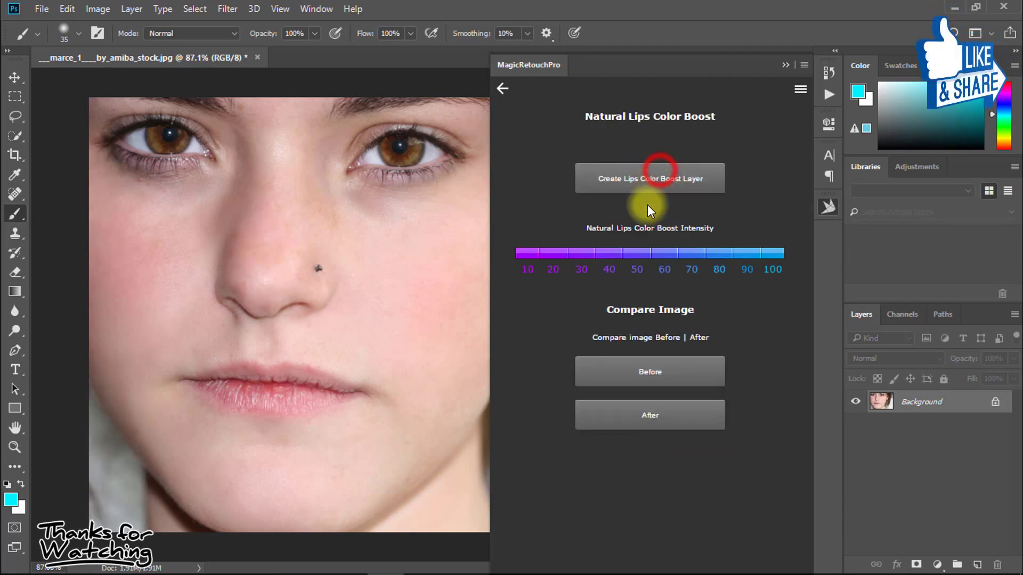
click(630, 179)
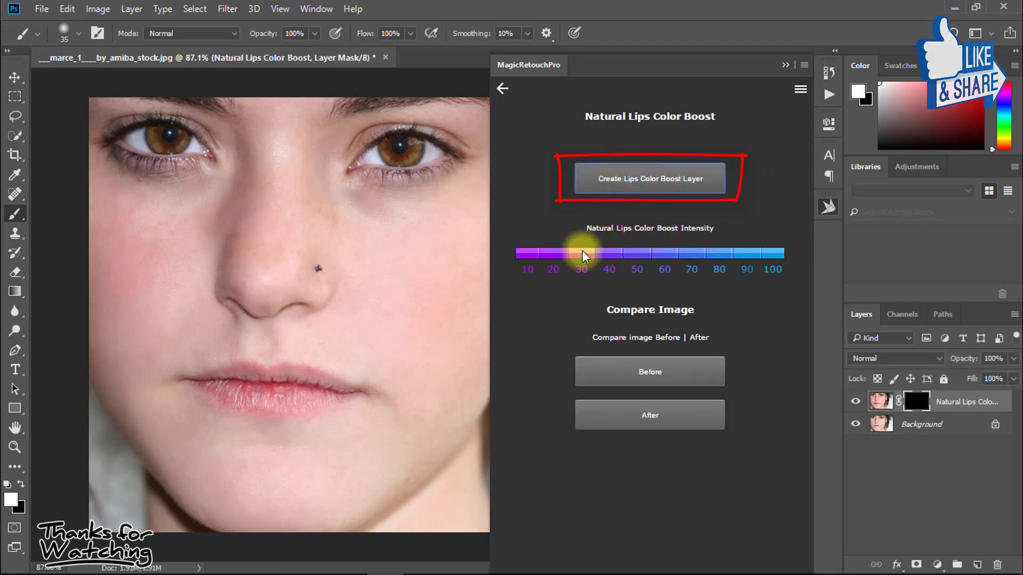
Brush the natural color boost over the upper and lower lips, then check it against the original lips
ctrl+click(234, 388)
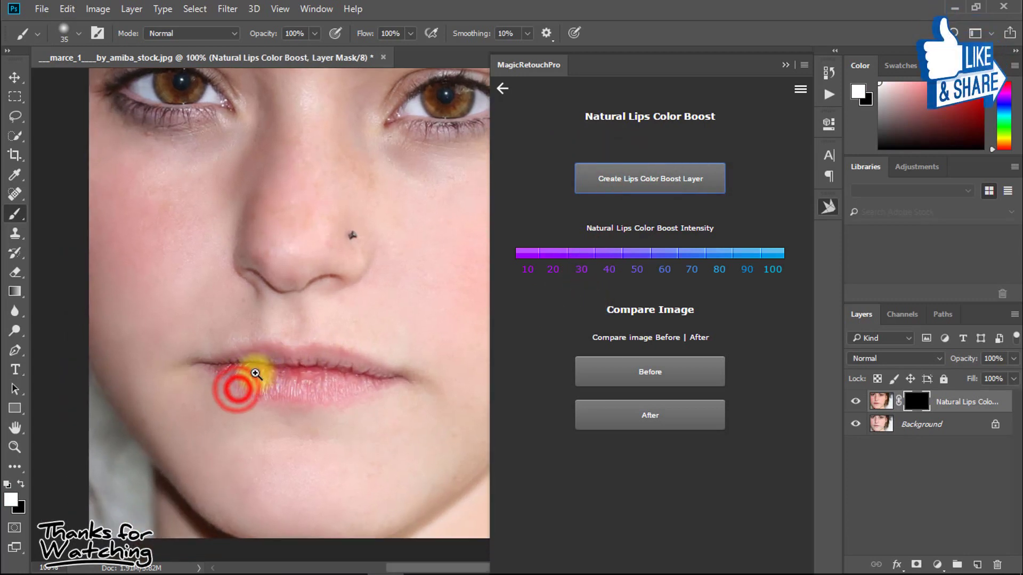
ctrl+click(257, 373)
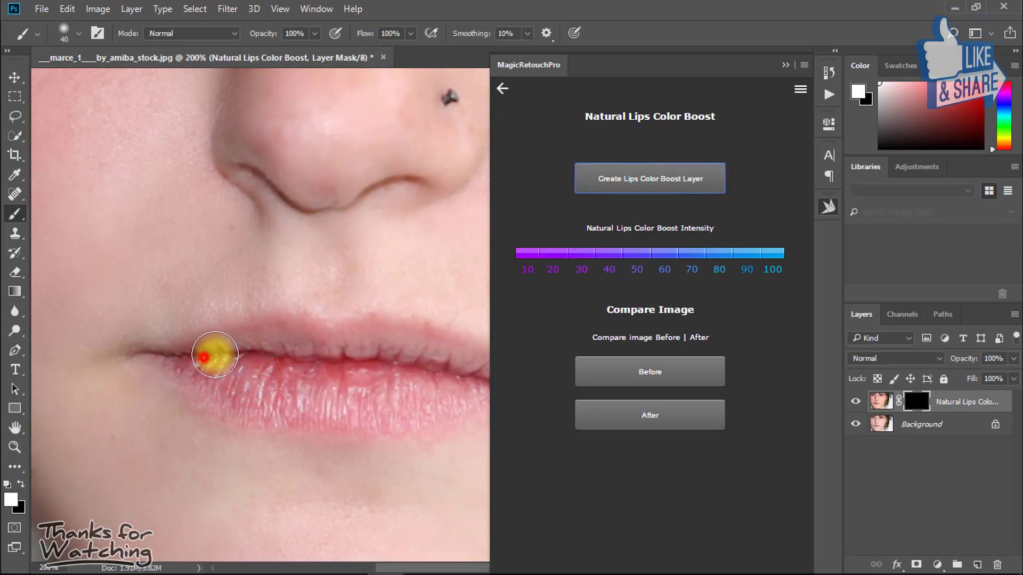
drag(333, 349, 262, 337)
mouse_move(324, 334)
mouse_down()
mouse_move(422, 365)
mouse_move(230, 393)
mouse_move(98, 357)
mouse_move(293, 392)
mouse_move(422, 365)
mouse_move(183, 335)
mouse_move(73, 345)
mouse_move(406, 374)
mouse_move(304, 352)
mouse_move(333, 386)
mouse_move(249, 366)
mouse_up()
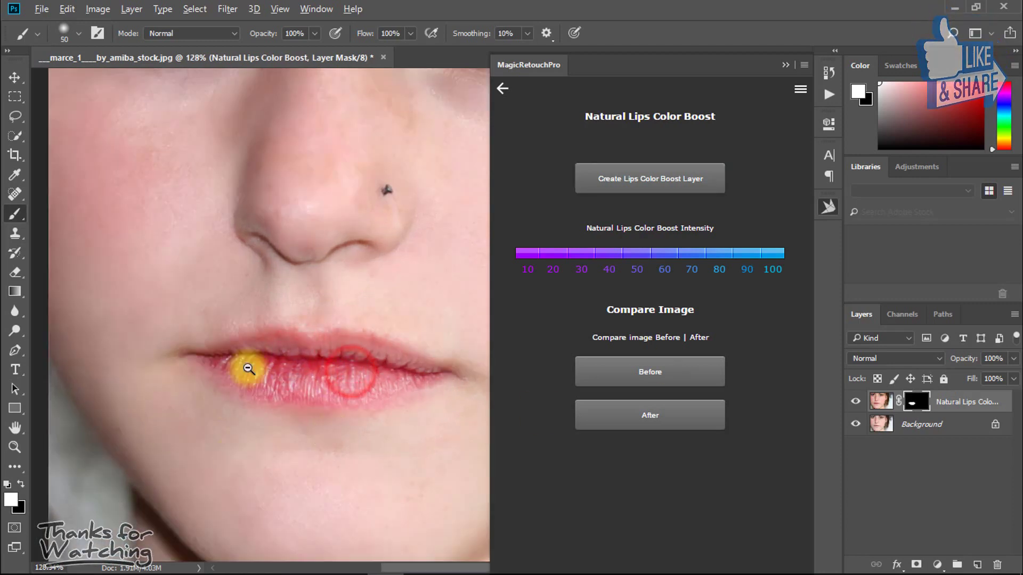
scroll(246, 365, down, 3)
key(bracketright)
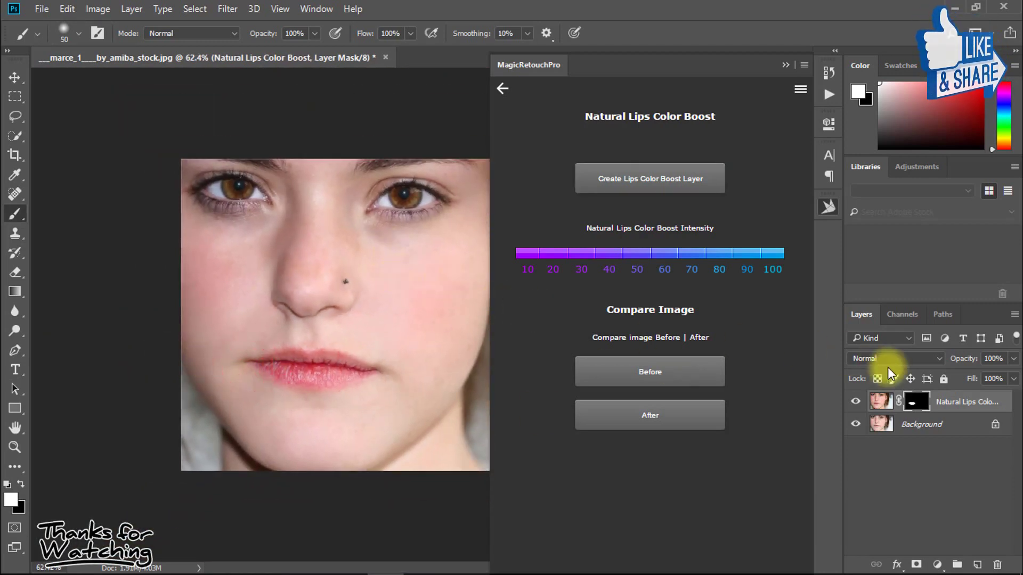
click(861, 403)
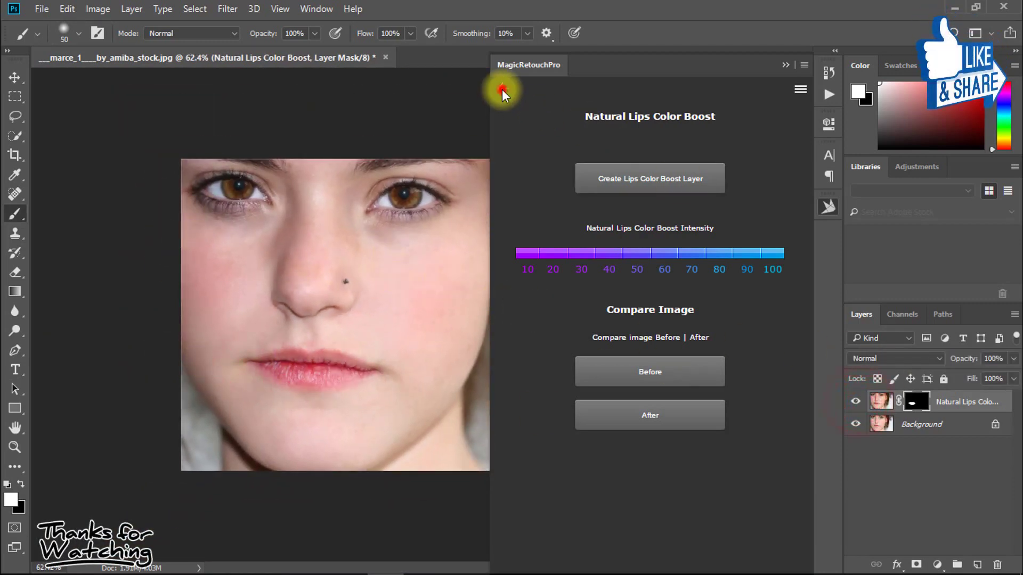
Return to the plug-in's main menu and delete the Natural Lips Color Boost layer
click(502, 88)
click(501, 91)
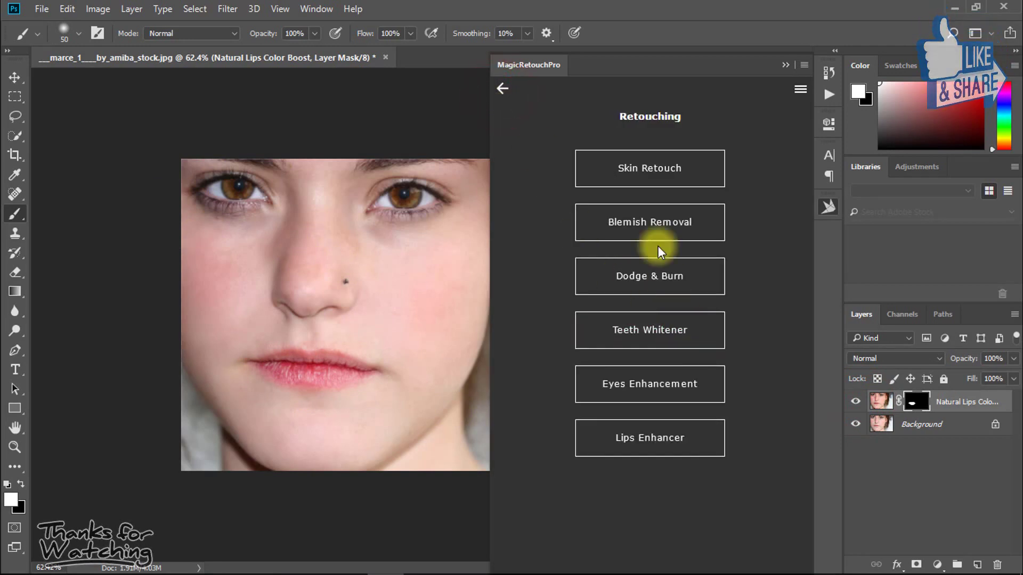
click(502, 91)
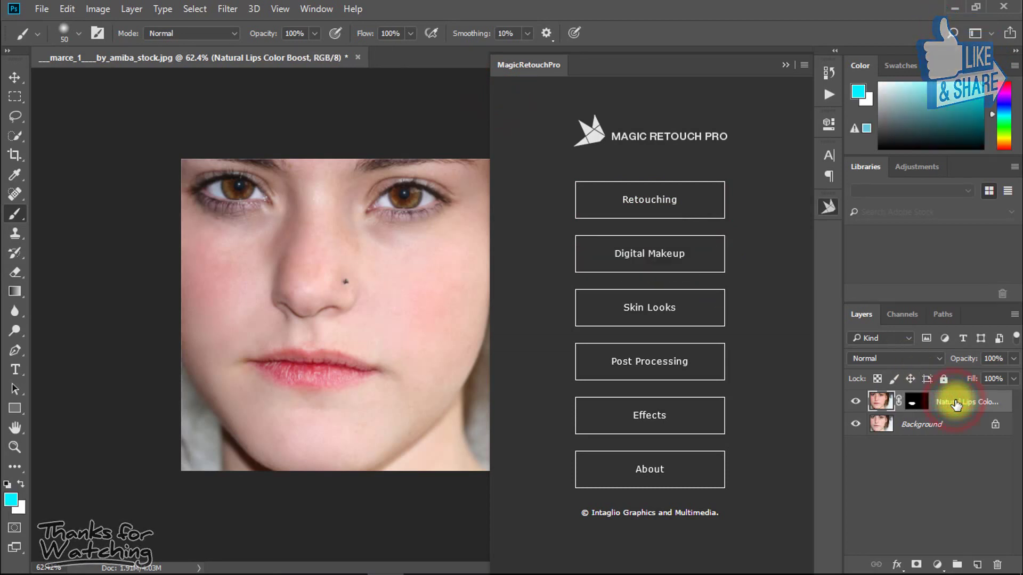
key(Delete)
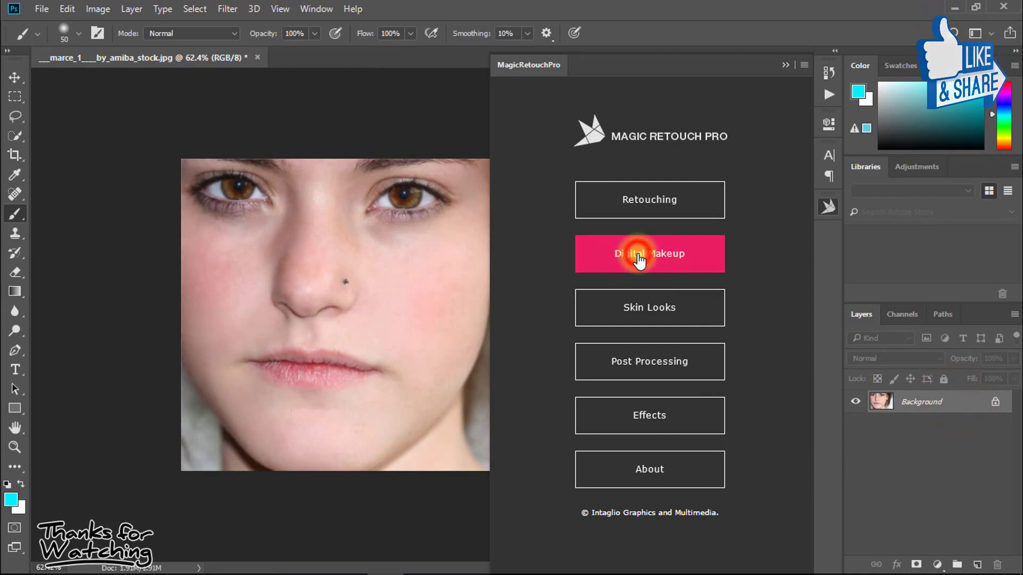
Open the Lipstick tool in Digital Makeup and create a lipstick layer
click(649, 258)
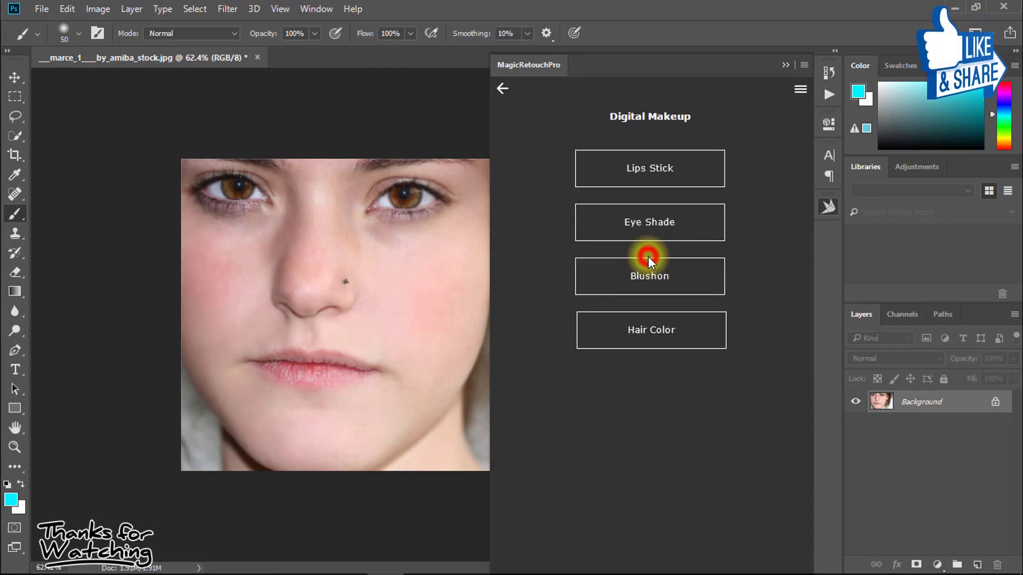
click(672, 170)
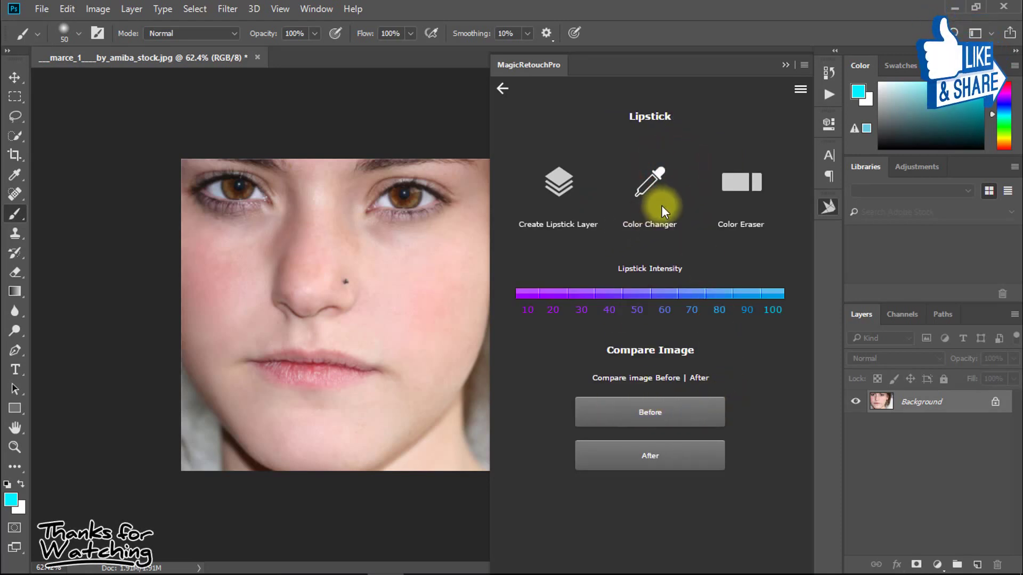
ctrl+click(355, 295)
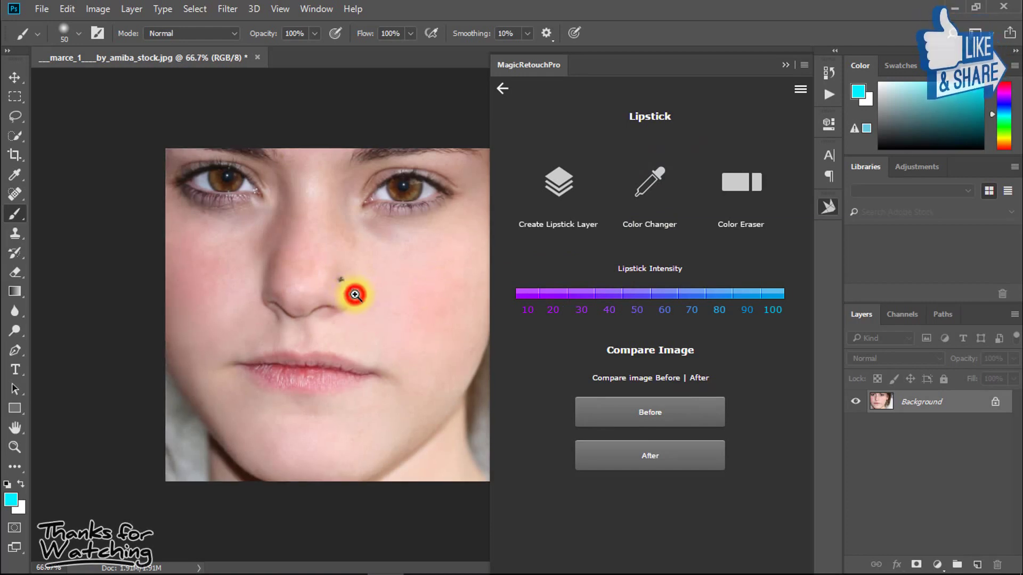
ctrl+click(336, 274)
drag(346, 307, 357, 283)
click(557, 185)
click(558, 186)
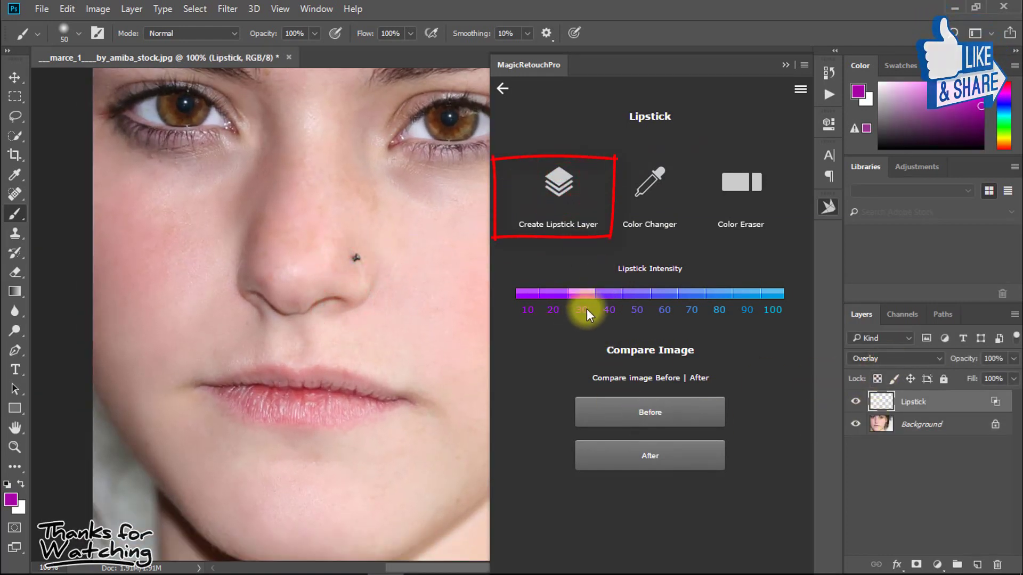
Set the lipstick intensity to 50 and paint the purple color over both lips out to the mouth corners
click(641, 293)
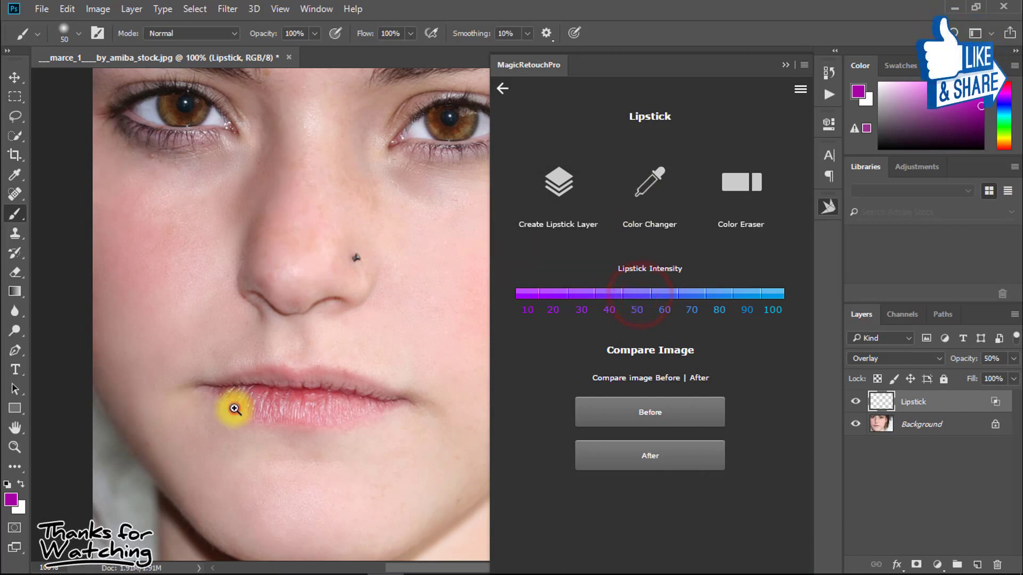
scroll(234, 408, up, 3)
scroll(224, 299, down, 3)
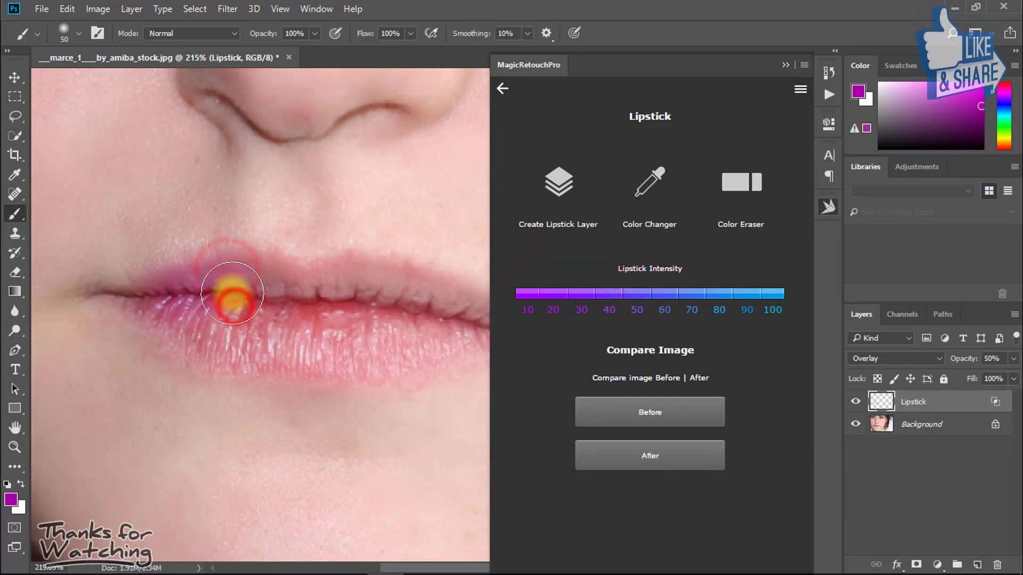
scroll(265, 296, up, 2)
mouse_move(268, 296)
mouse_down()
mouse_move(395, 324)
mouse_move(176, 354)
mouse_move(98, 318)
mouse_up()
mouse_move(118, 325)
mouse_down()
mouse_move(213, 338)
mouse_move(171, 319)
mouse_up()
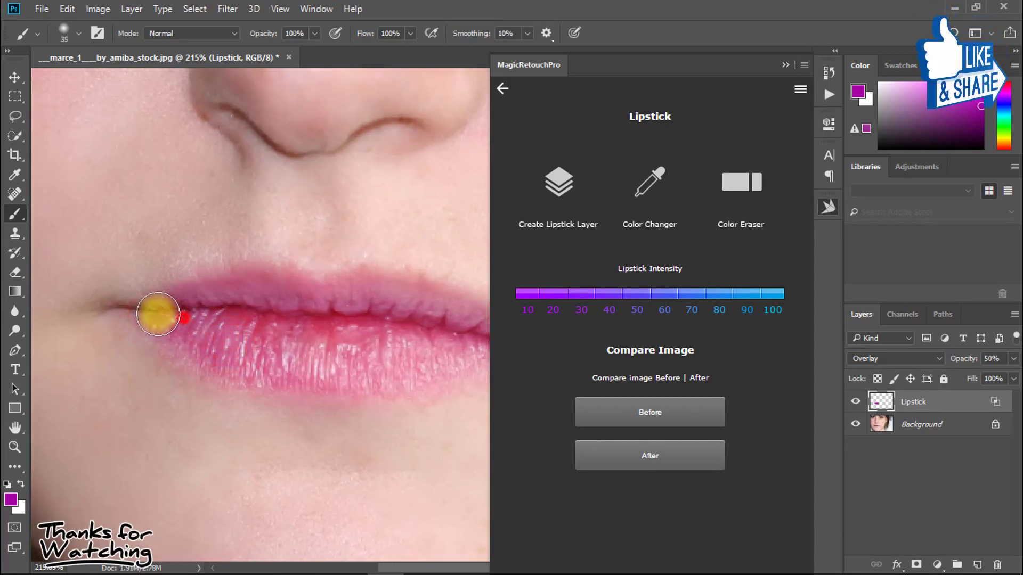
scroll(266, 304, right, 3)
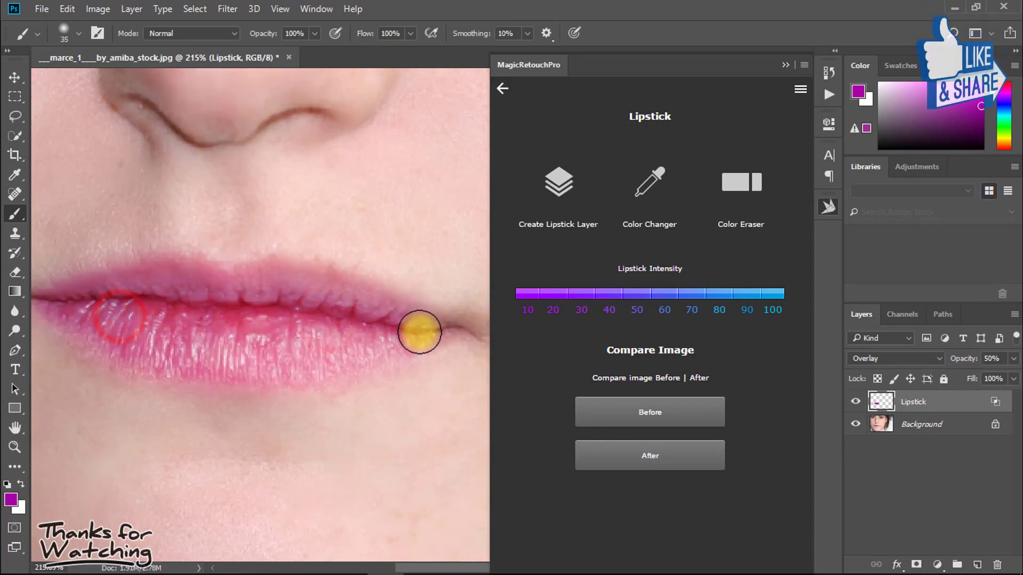
drag(237, 314, 140, 300)
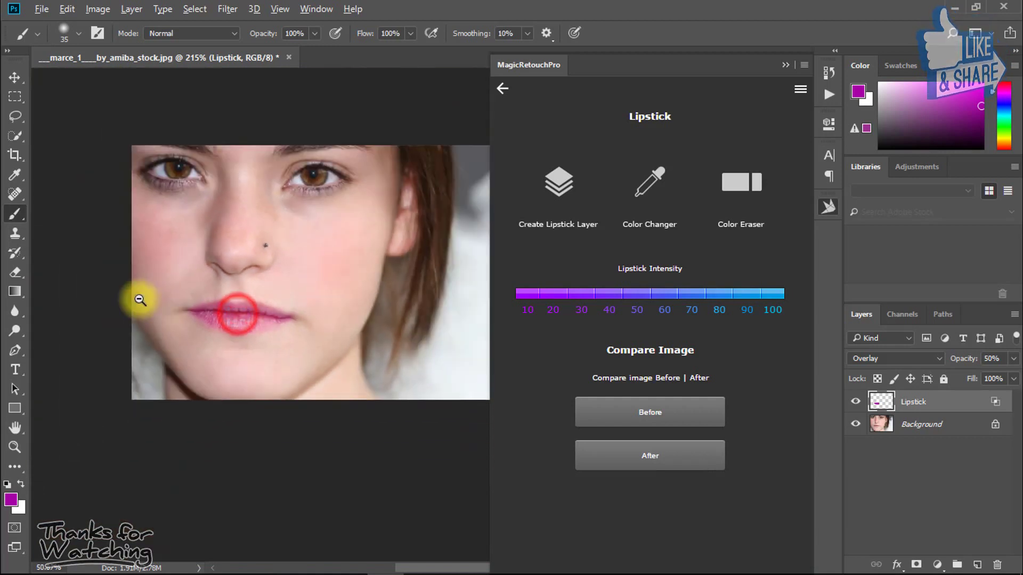
Shift the lipstick's hue to -12 with the Color Changer
click(329, 336)
click(641, 191)
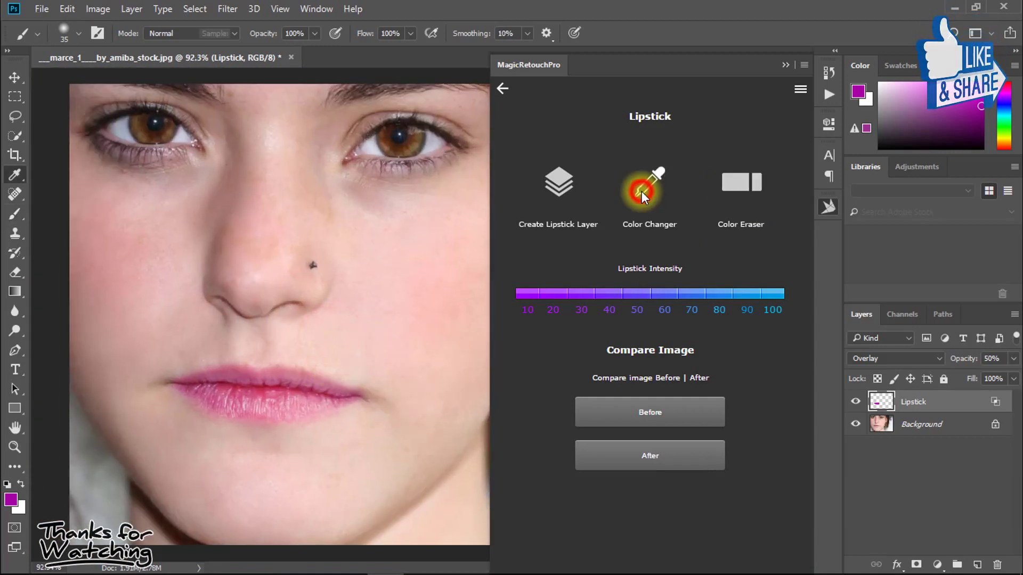
drag(620, 230, 589, 236)
click(786, 155)
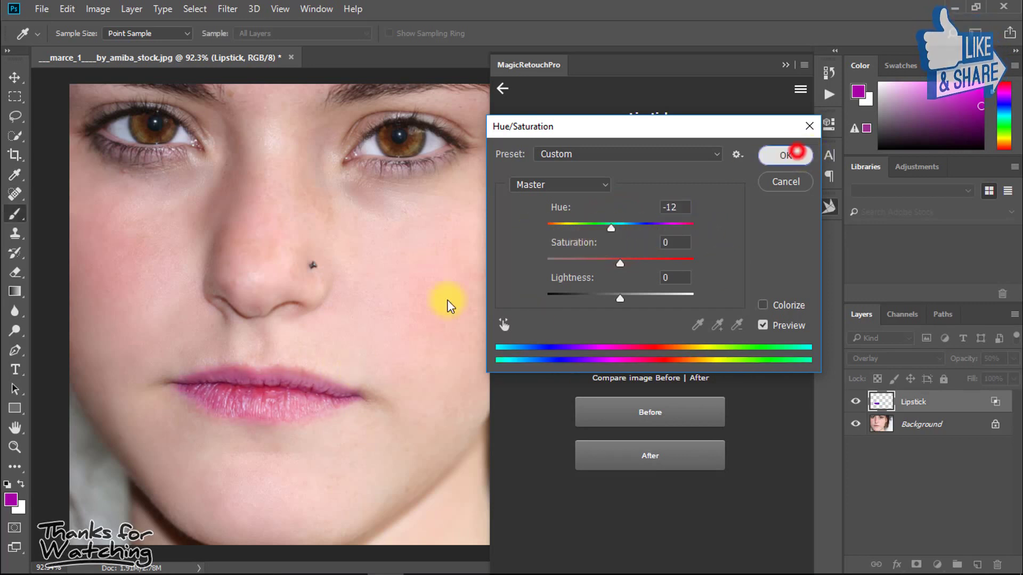
Compare the portrait before and after applying the lipstick
click(228, 401)
click(655, 413)
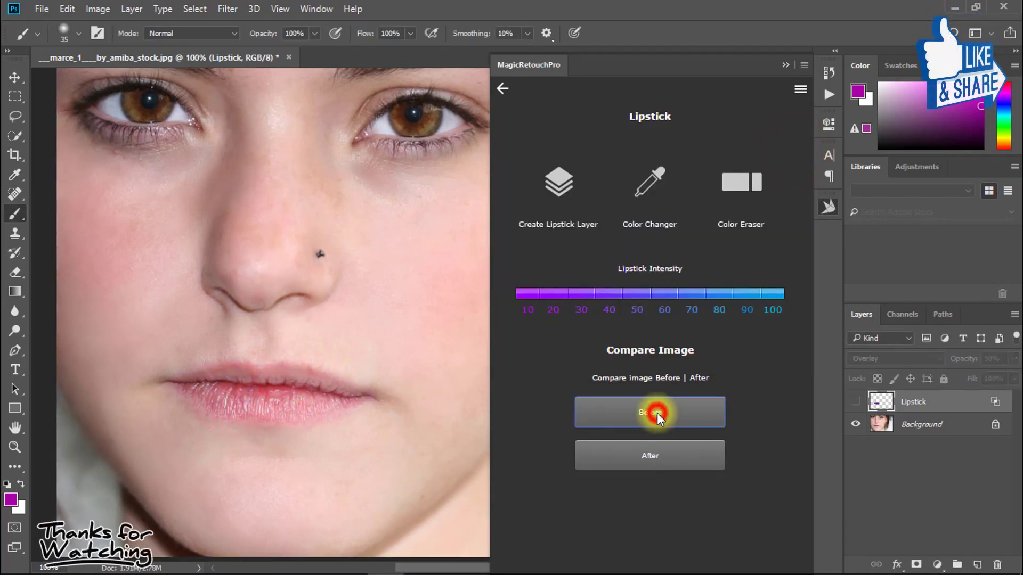
click(658, 462)
alt+click(353, 314)
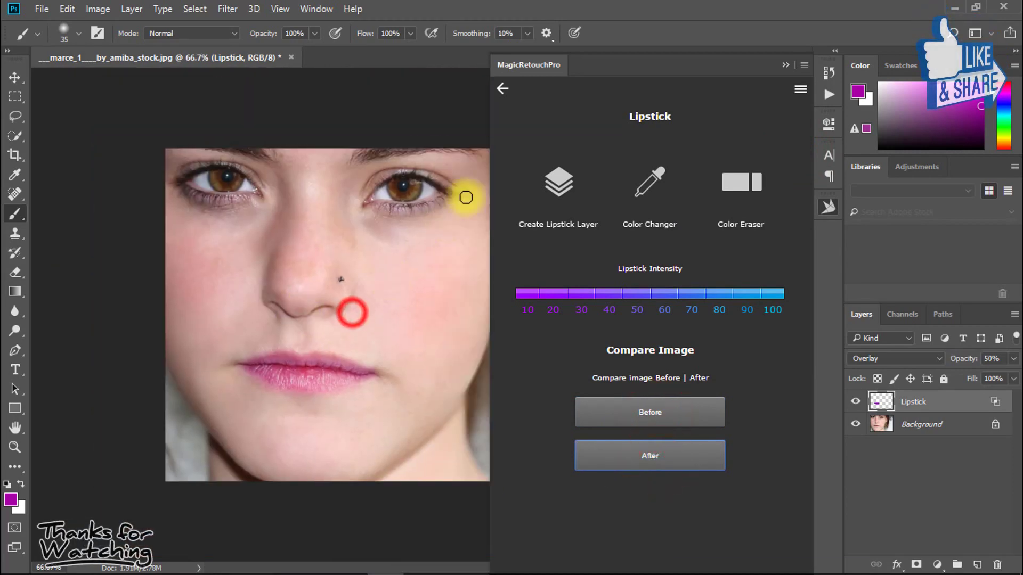
Return to the Digital Makeup tools and open the image 599533 from the 1 min Hair color change folder
click(503, 89)
click(40, 9)
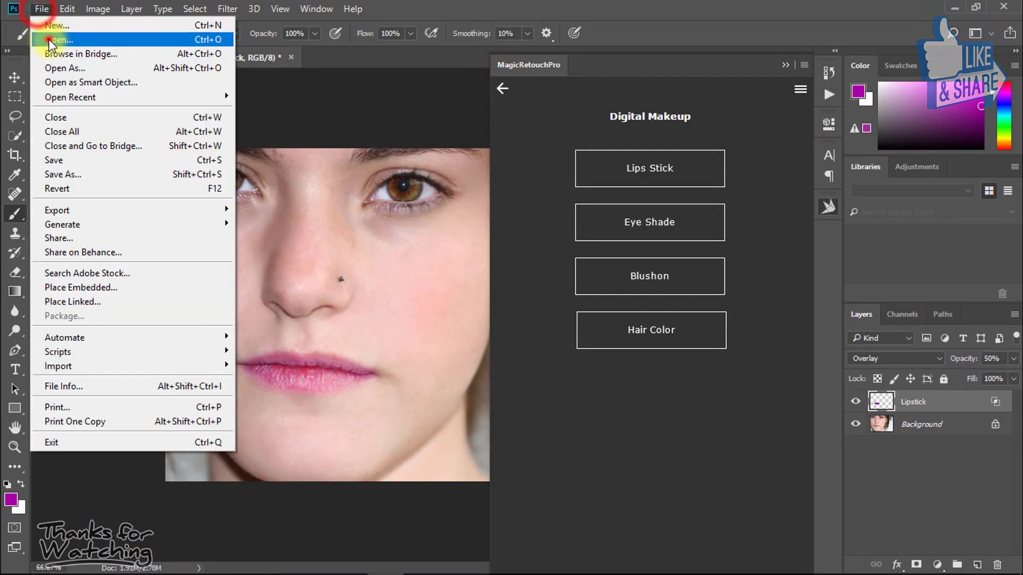
click(53, 39)
click(75, 35)
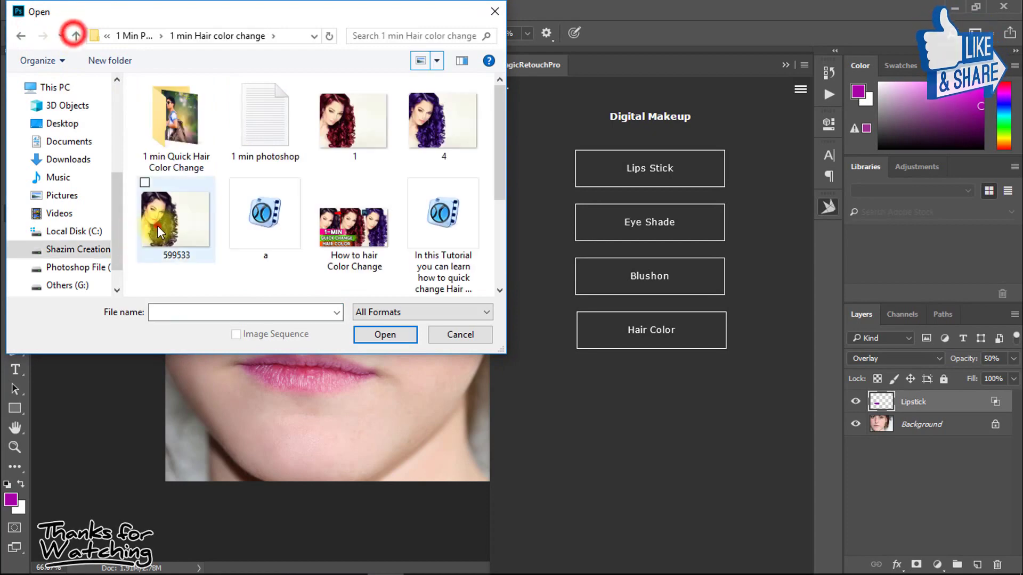
click(157, 225)
click(374, 335)
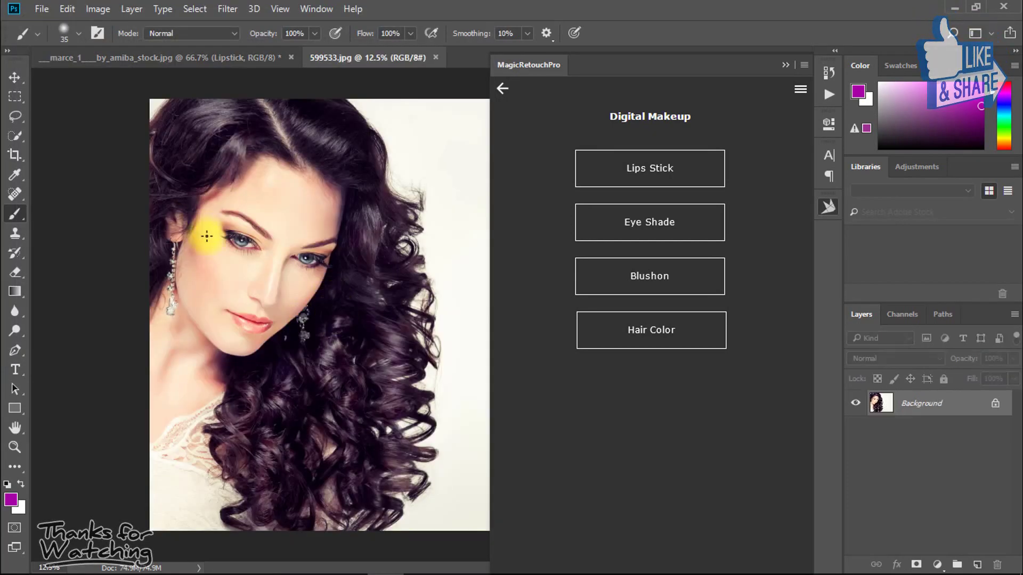
Open the Hair Color tool and create a hair color layer for the dark-haired portrait
drag(260, 255, 336, 281)
drag(259, 372, 404, 358)
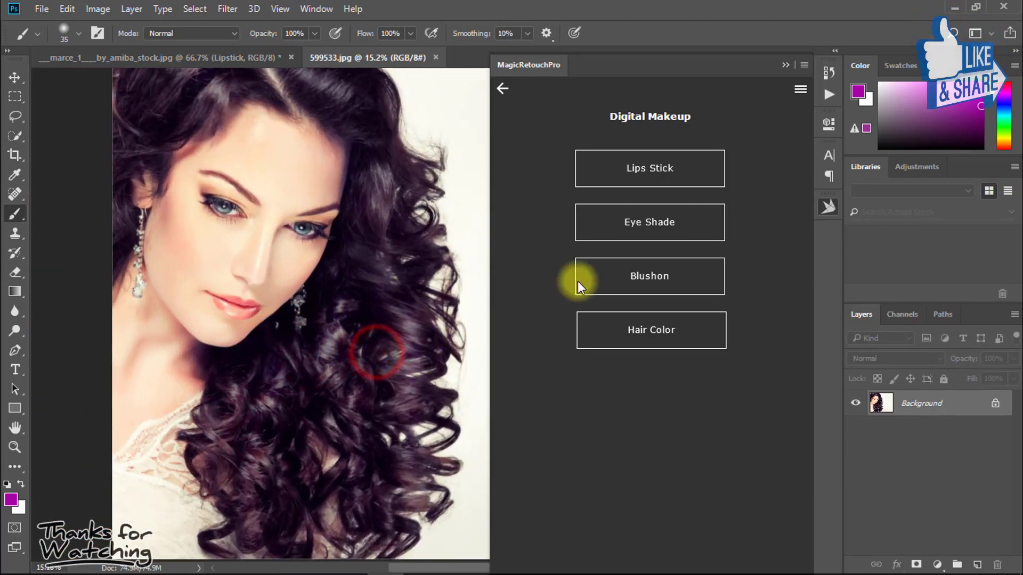
click(664, 335)
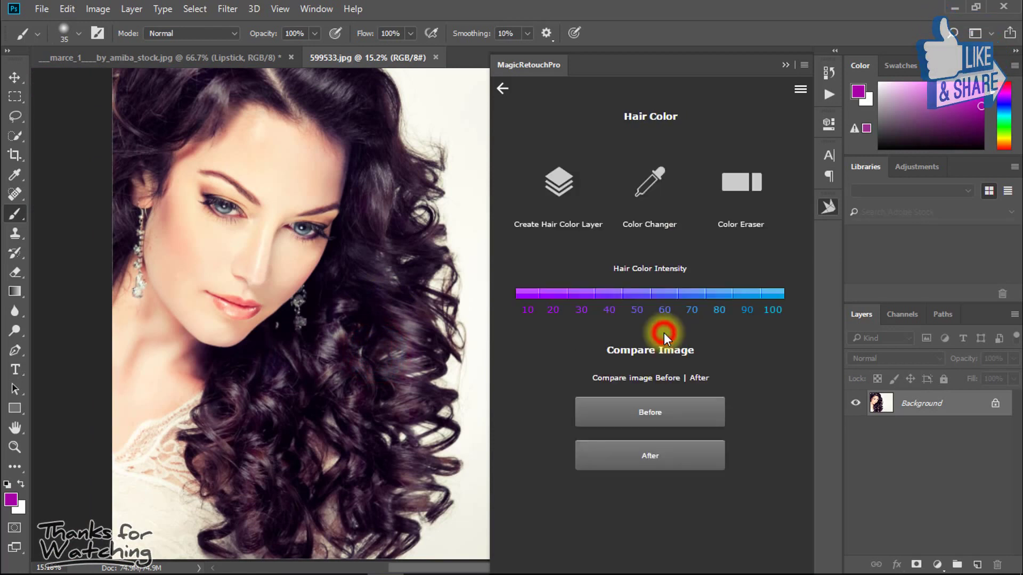
click(554, 182)
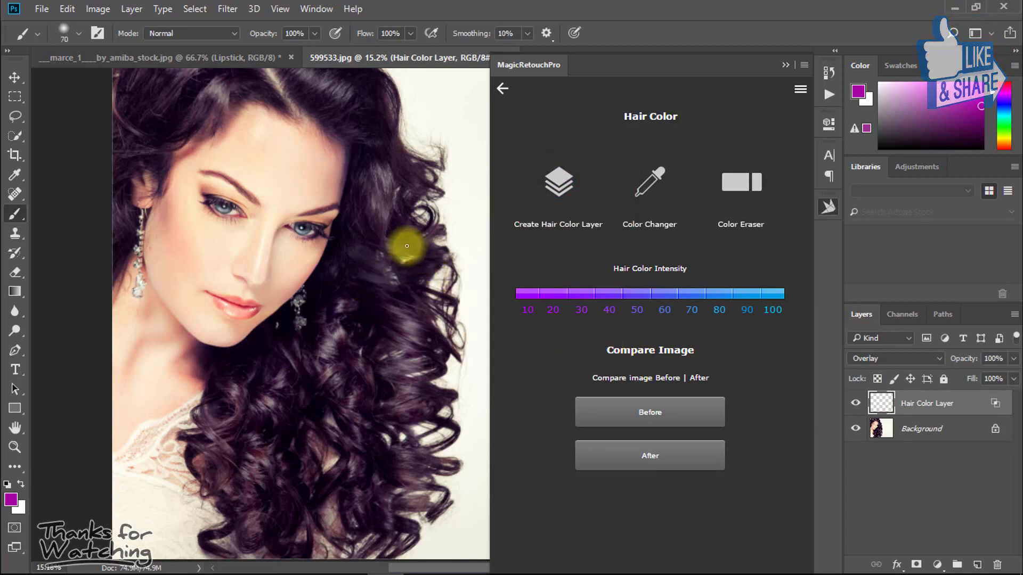
Enlarge the brush to 700 and paint the purple hair color over all of the woman's curls
key(])
key(])
key(])
key(])
key(])
key(])
key(])
key(])
key(])
key(])
key(])
key(])
key(])
key(])
key(])
key(])
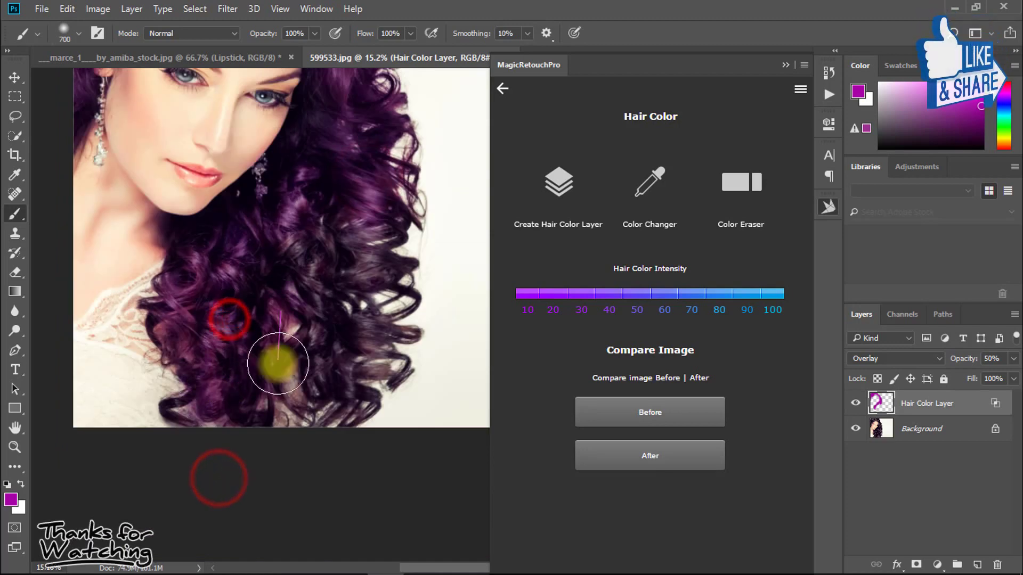
mouse_move(277, 364)
mouse_down()
mouse_move(320, 264)
mouse_move(368, 298)
mouse_move(325, 419)
mouse_up()
click(320, 256)
click(384, 155)
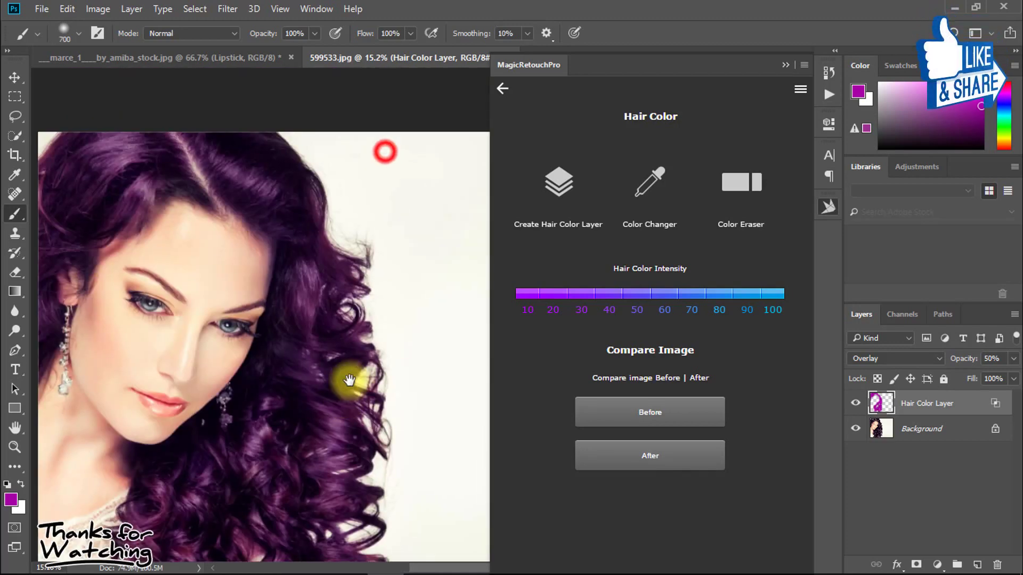
click(358, 419)
Set the hair color intensity to 80 and shift its hue to +45 with the Color Changer
click(716, 294)
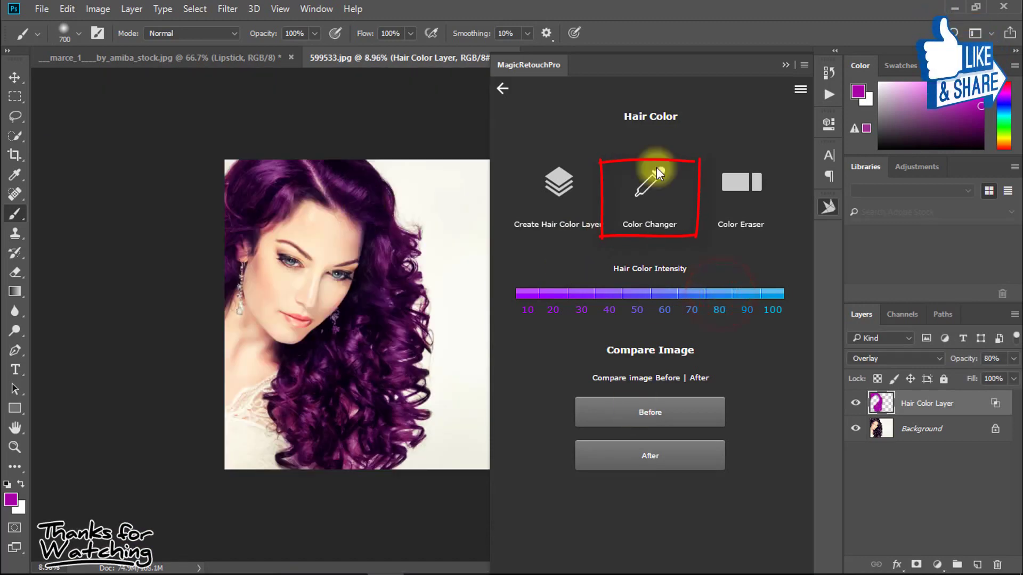
click(640, 190)
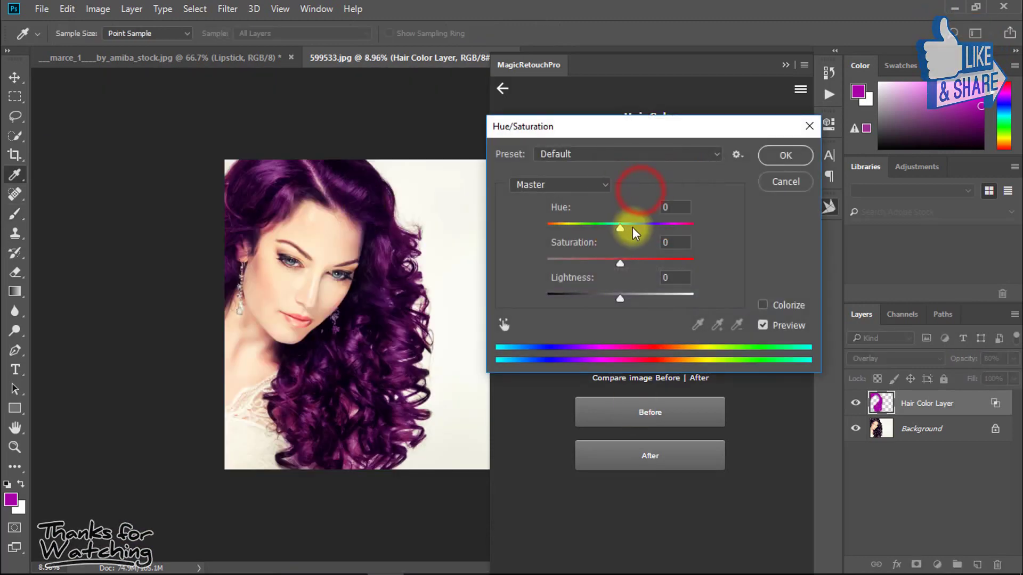
drag(631, 227, 666, 230)
ctrl+click(315, 285)
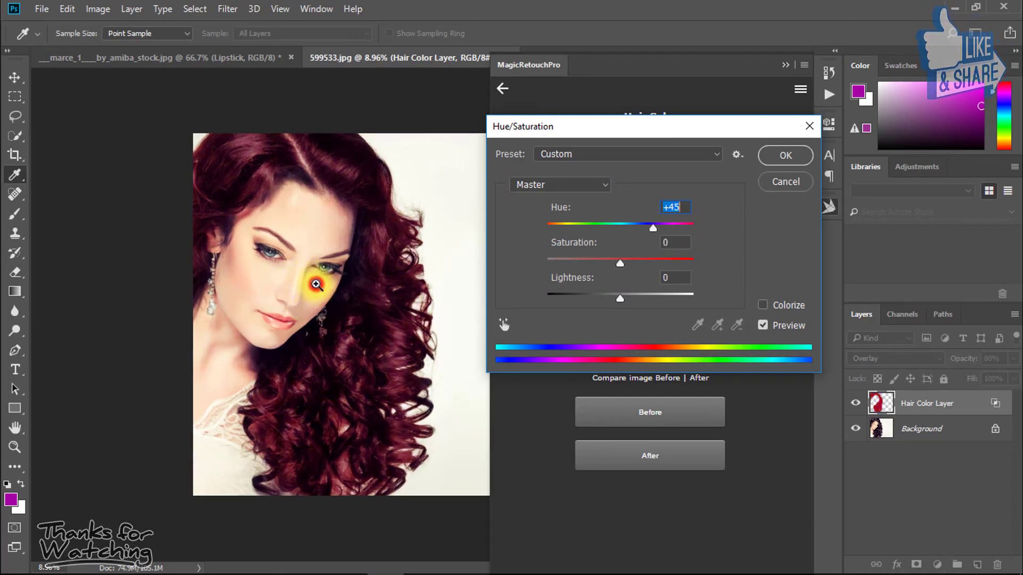
click(777, 155)
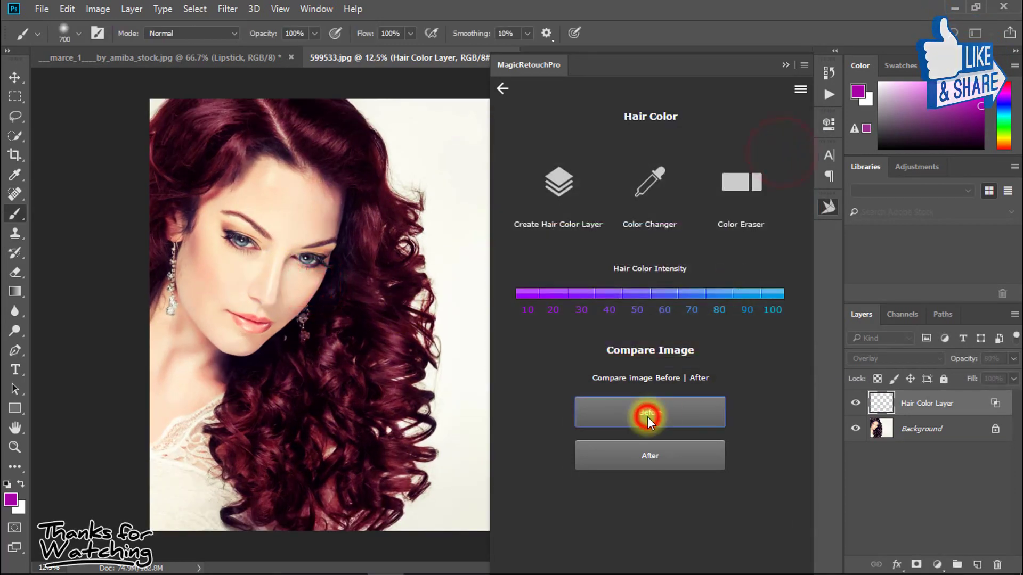
Compare the portrait before and after the hair color change, and return to the Digital Makeup tools
click(647, 417)
click(653, 465)
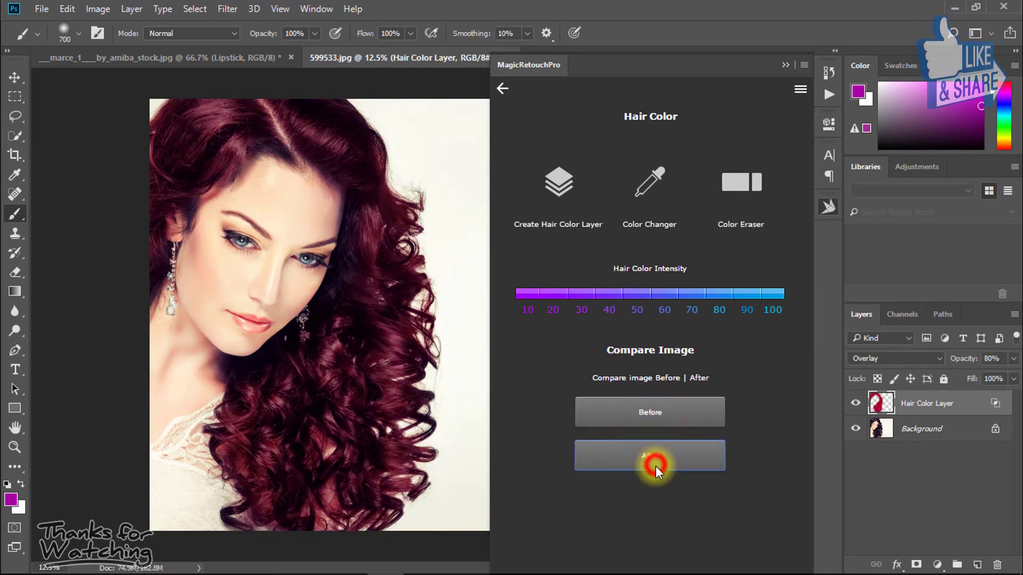
click(504, 90)
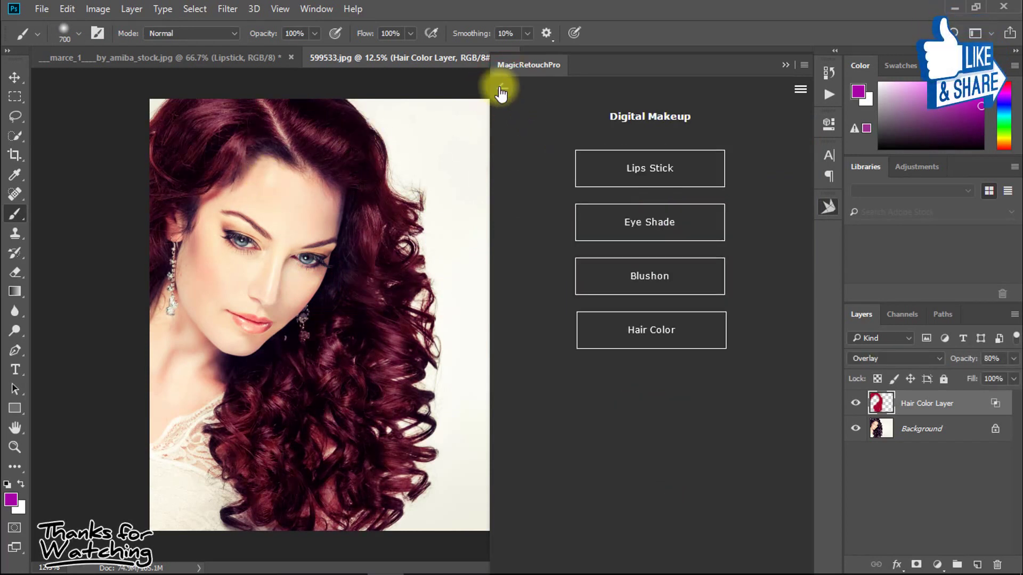
Open the image Alone BOy Photo manipulation from drive E: and return to the Magic Retouch Pro start page
click(500, 87)
click(36, 9)
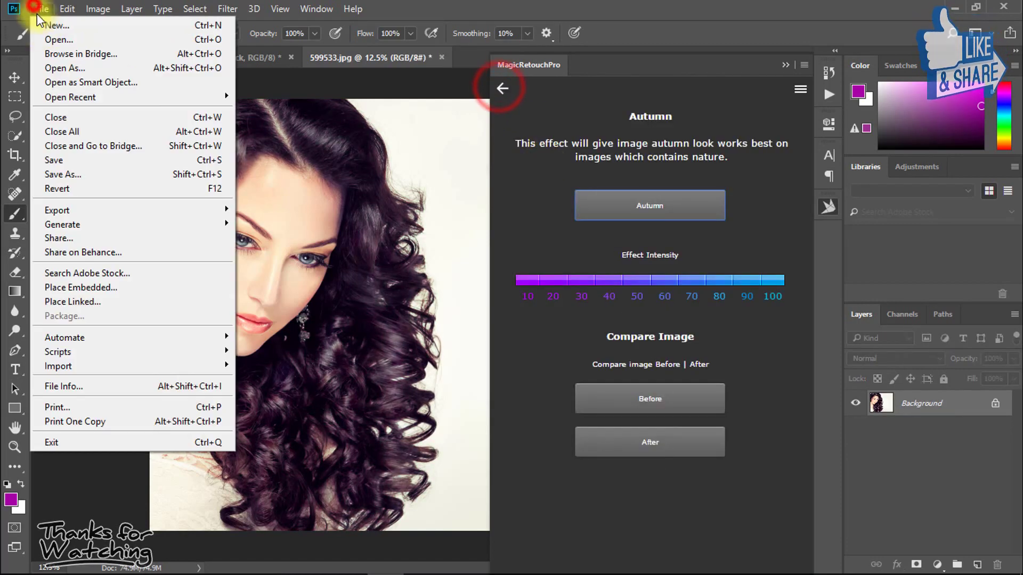
click(62, 43)
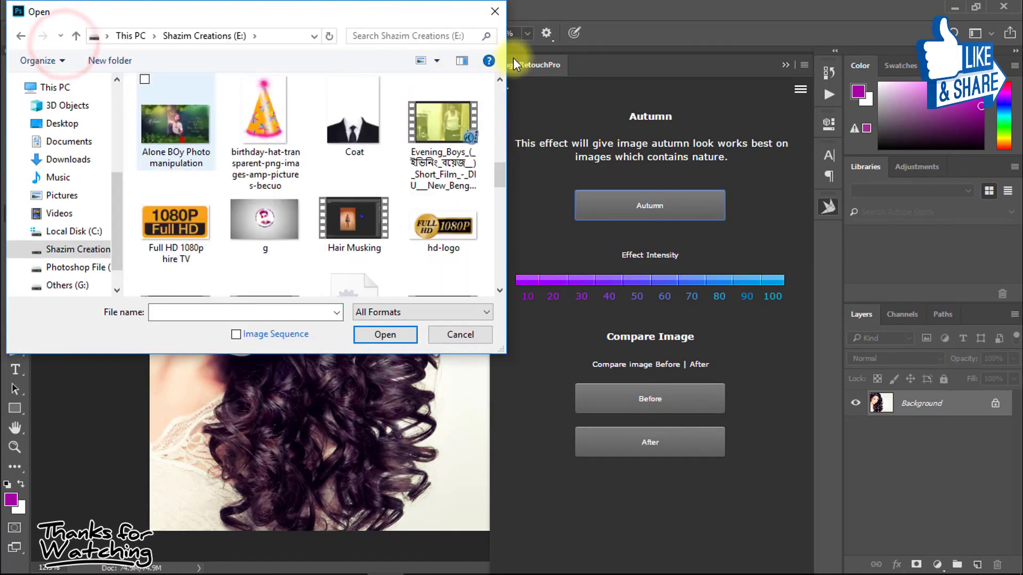
click(175, 123)
click(381, 336)
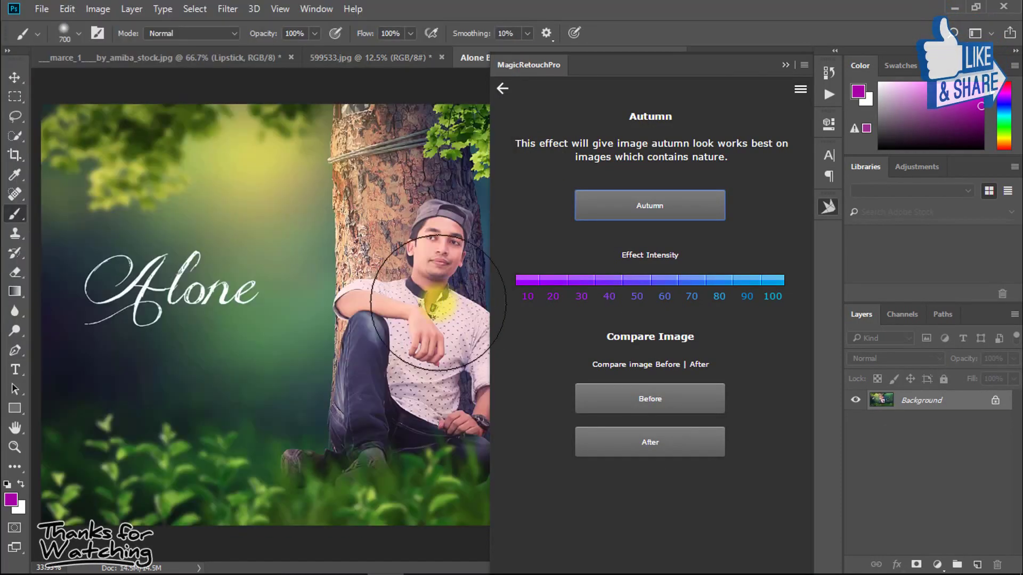
alt+click(249, 207)
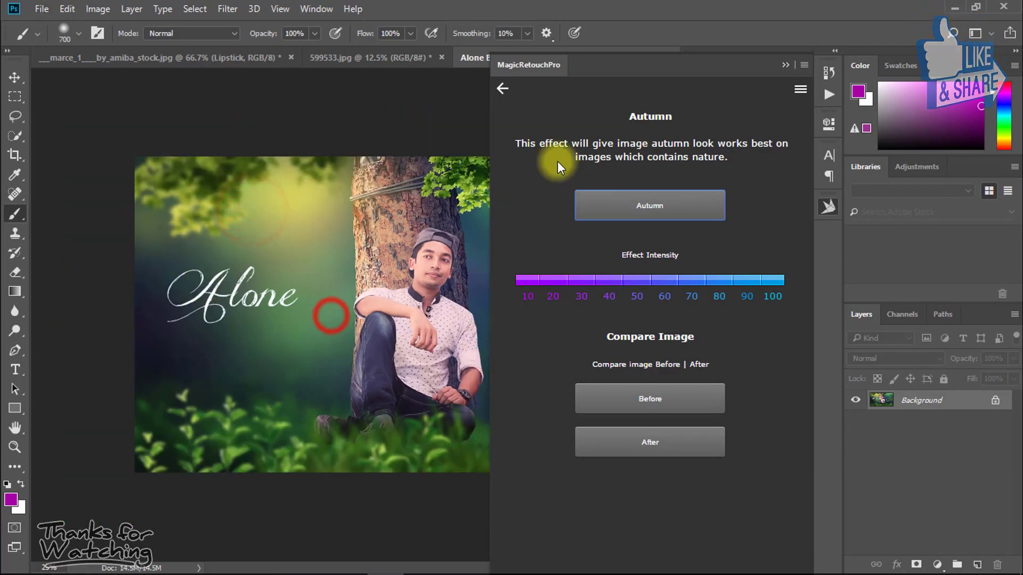
click(502, 88)
alt+click(300, 251)
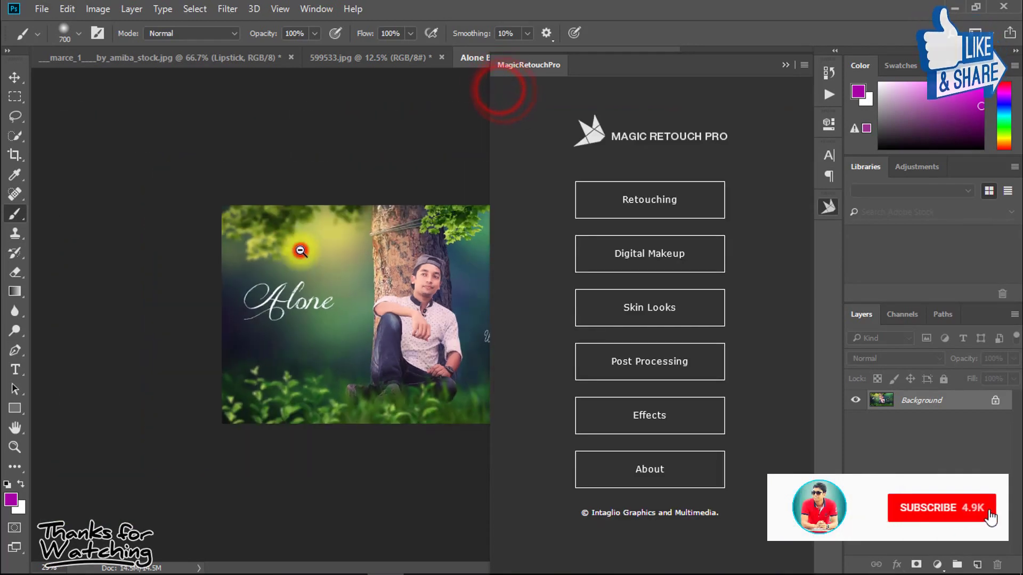
click(349, 314)
ctrl+click(394, 321)
ctrl+click(433, 343)
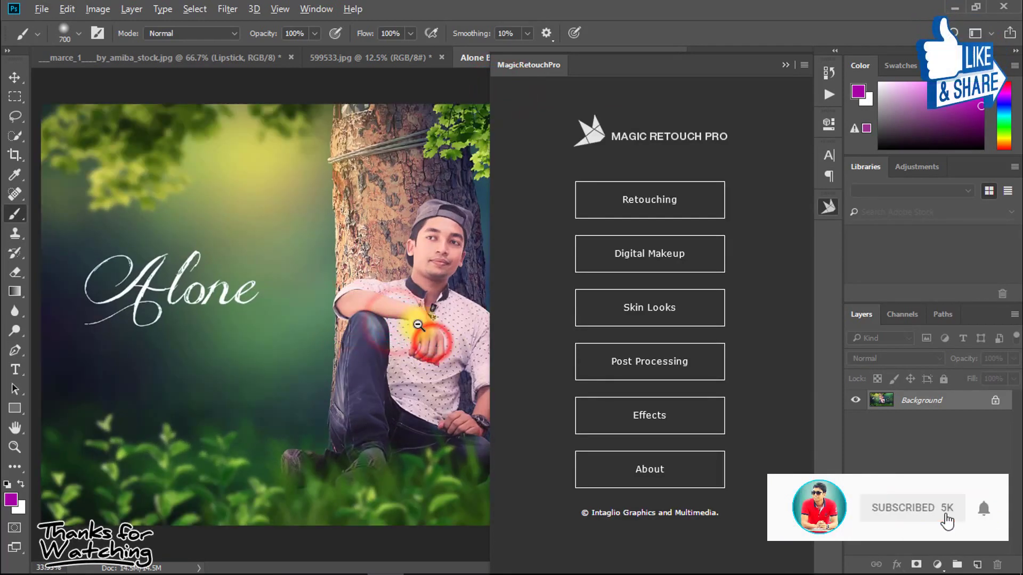
alt+click(417, 327)
ctrl+click(445, 335)
ctrl+click(447, 334)
ctrl+click(447, 333)
drag(441, 334, 329, 316)
alt+click(330, 315)
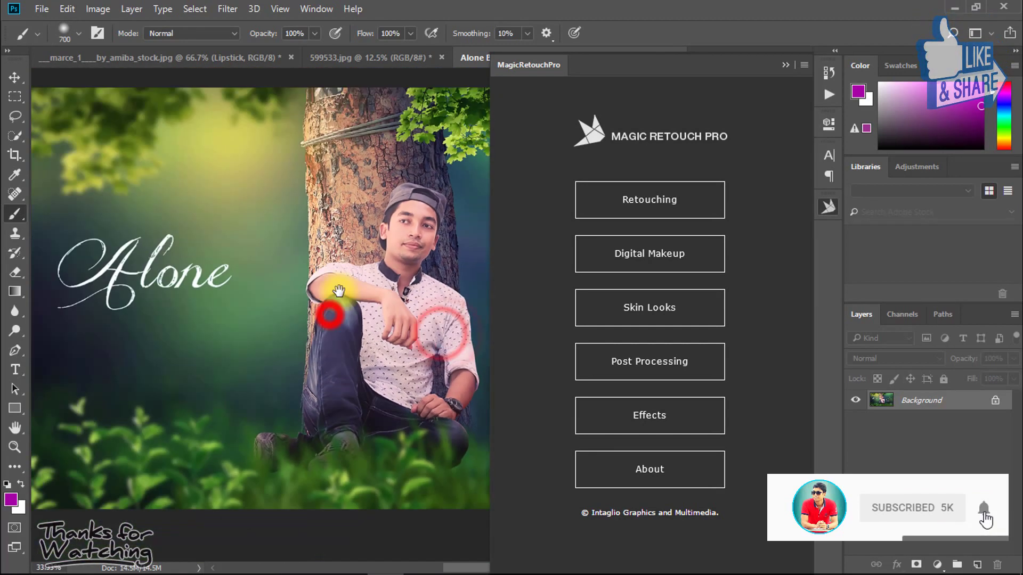
alt+click(354, 270)
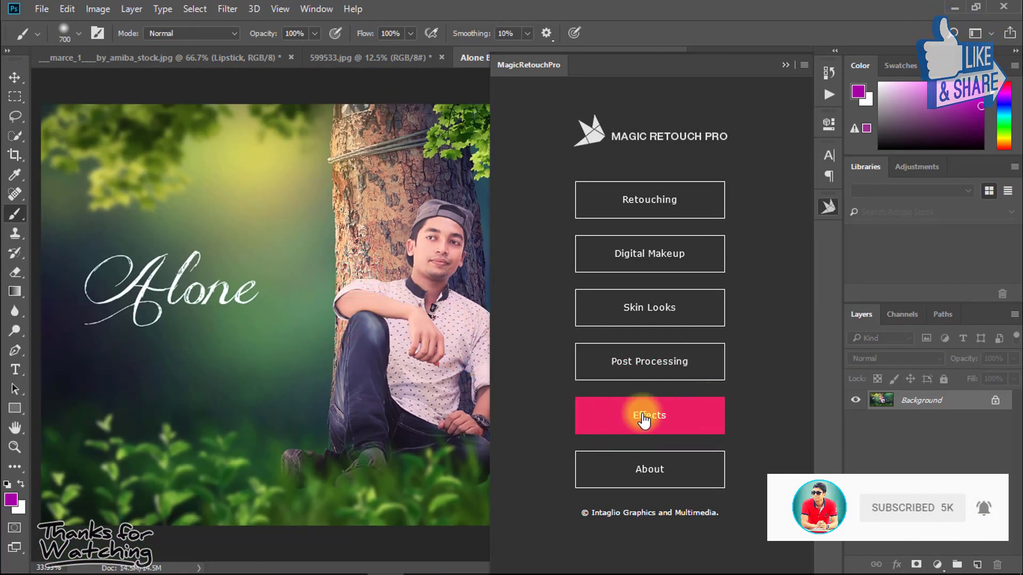
Try the Autumn effect from the Effects collection on the photo and delete its layer
click(667, 426)
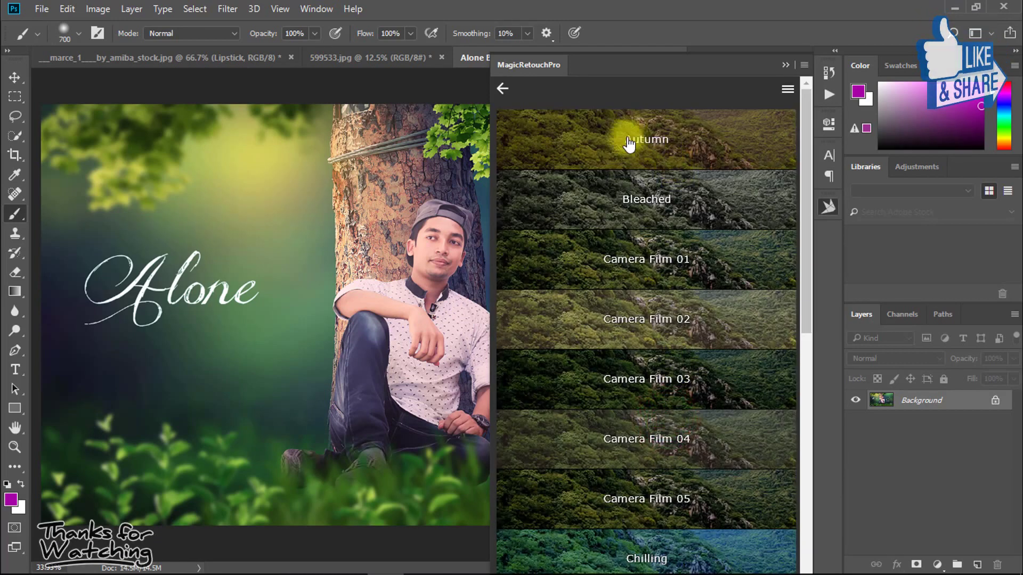
click(645, 139)
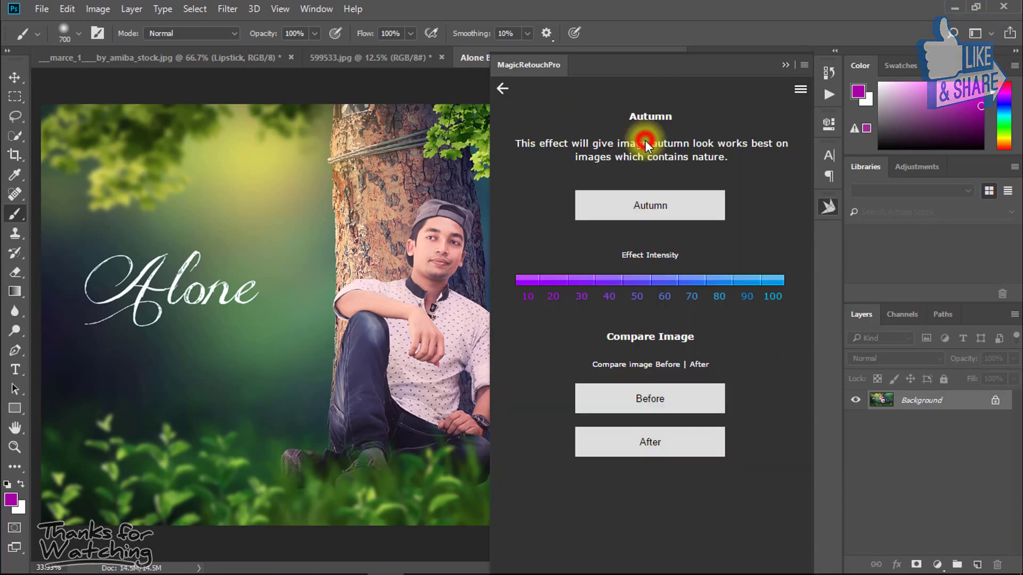
click(644, 207)
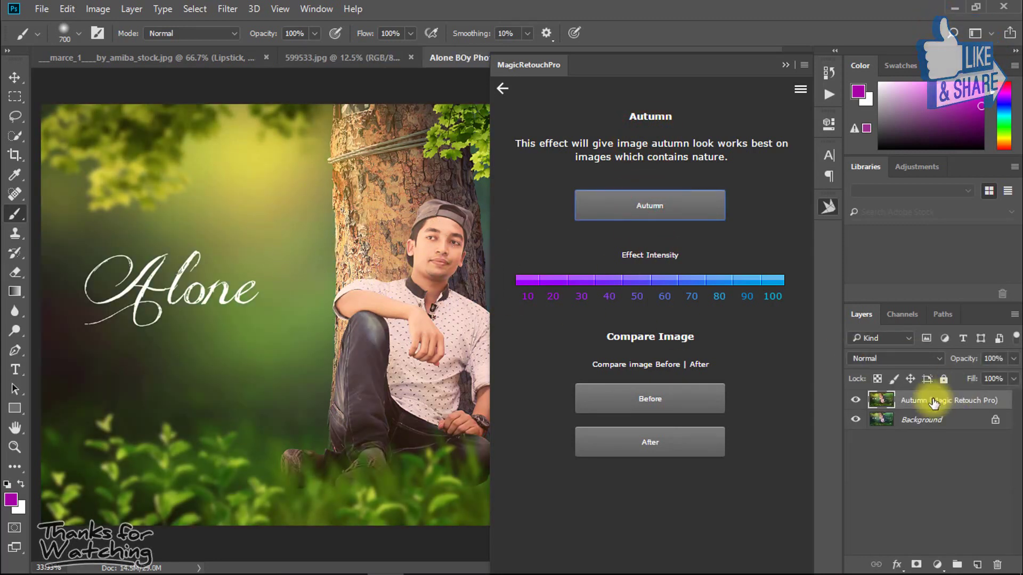
key(Delete)
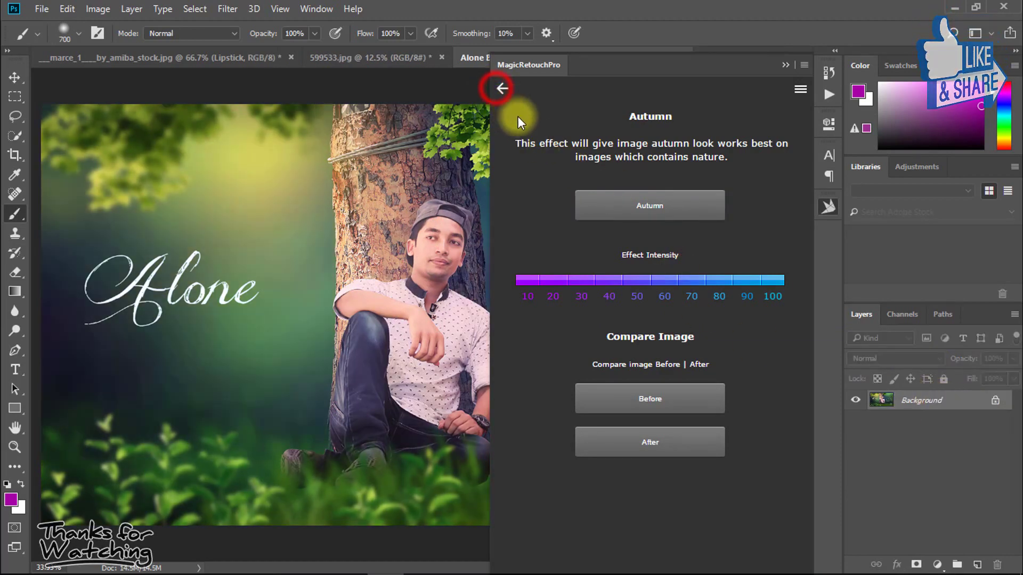
Return to the Effects collection and apply the Chilling effect to the photo
click(502, 90)
scroll(676, 266, down, 6)
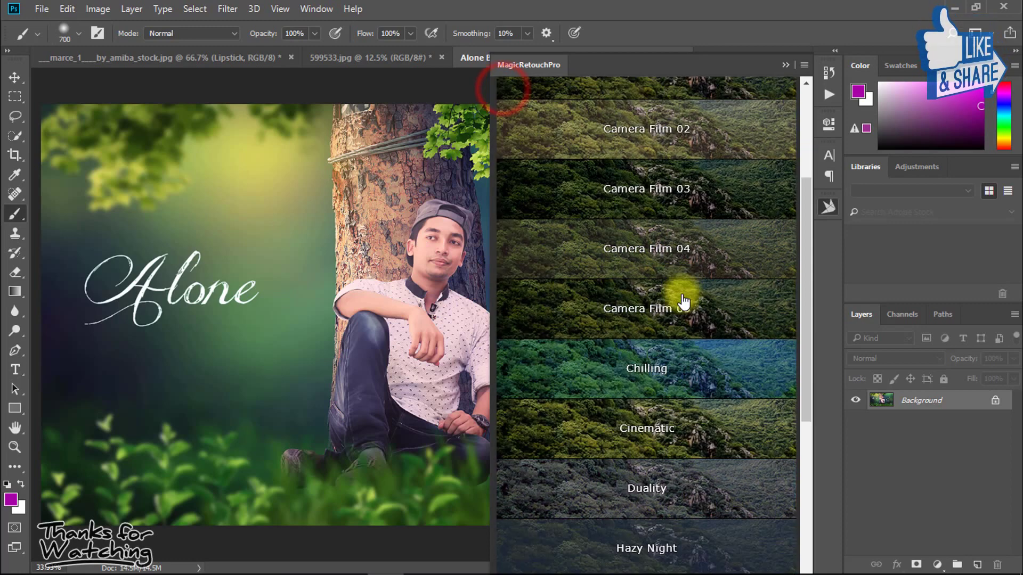
click(678, 180)
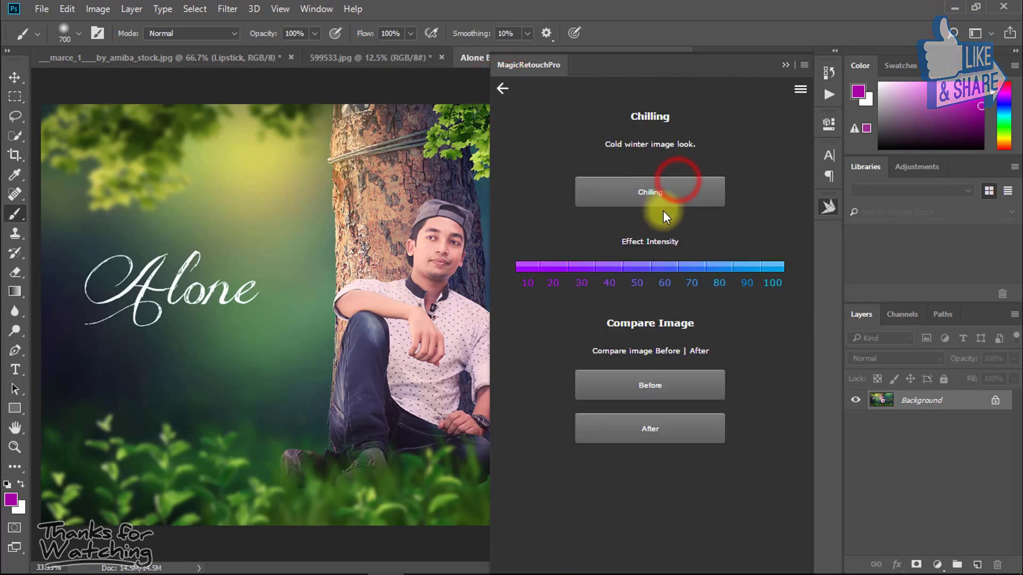
click(645, 192)
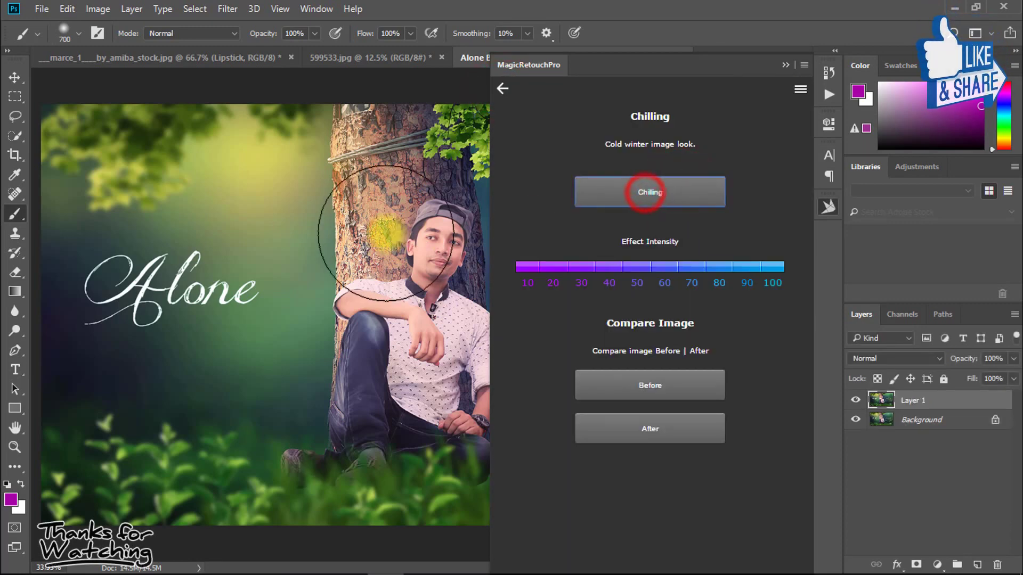
Compare the photo before and after the Chilling effect, and collapse the Magic Retouch Pro plug-in to see the whole picture
click(638, 383)
click(649, 430)
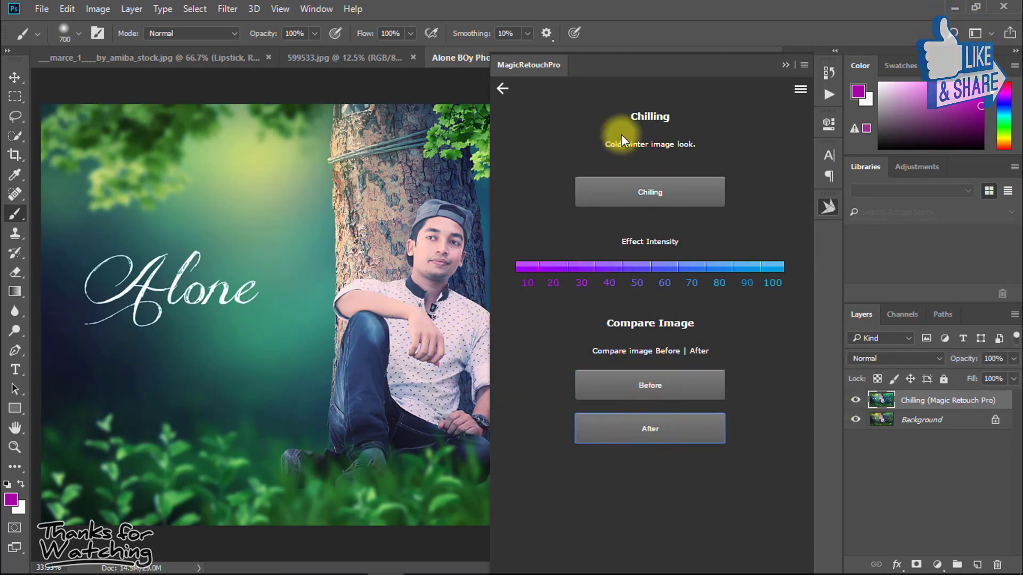
click(785, 64)
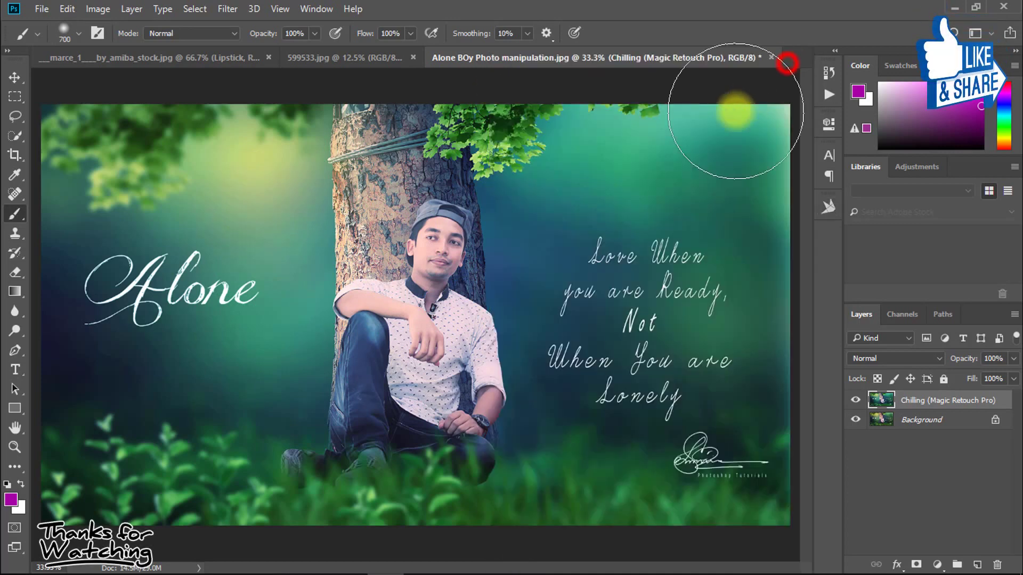
alt+click(398, 175)
ctrl+click(433, 312)
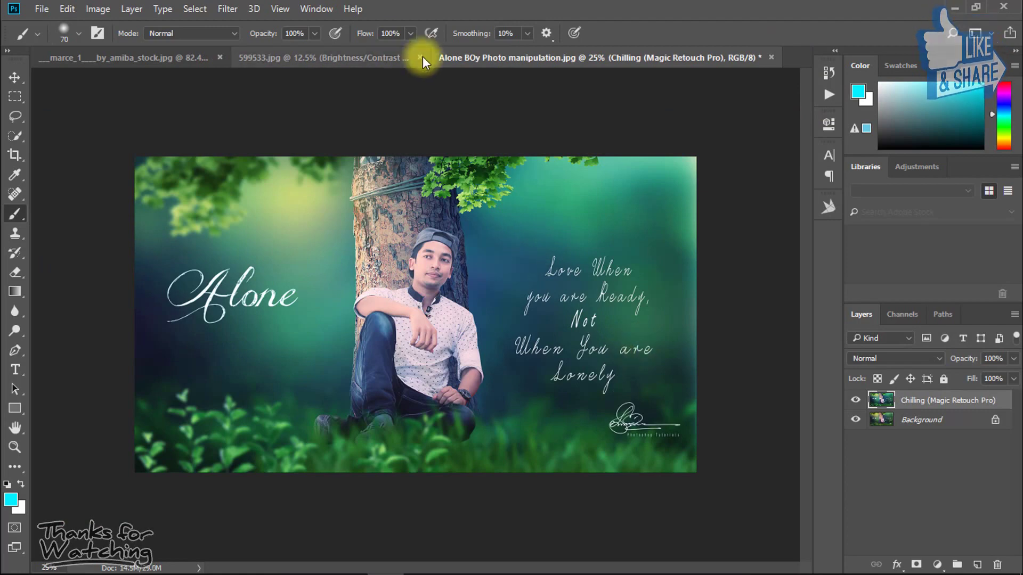
Switch to image 599533 and toggle the Hair Color Layer's visibility to compare the original and recolored hair
click(354, 60)
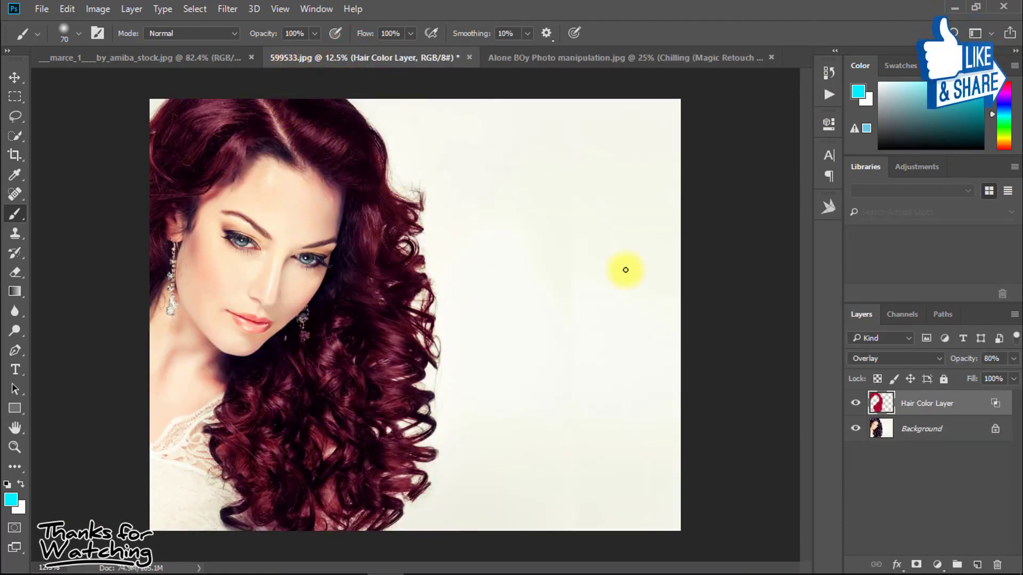
click(856, 404)
click(856, 404)
Review the close-up face portrait and image 599533, and toggle the Chilling layer's visibility in the Alone BOy Photo manipulation image
click(213, 57)
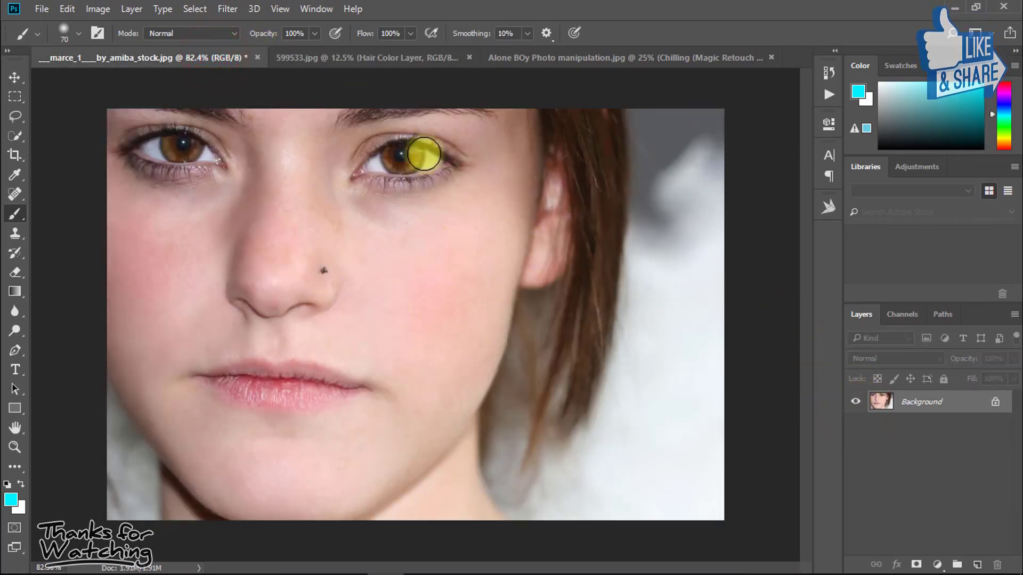
click(358, 57)
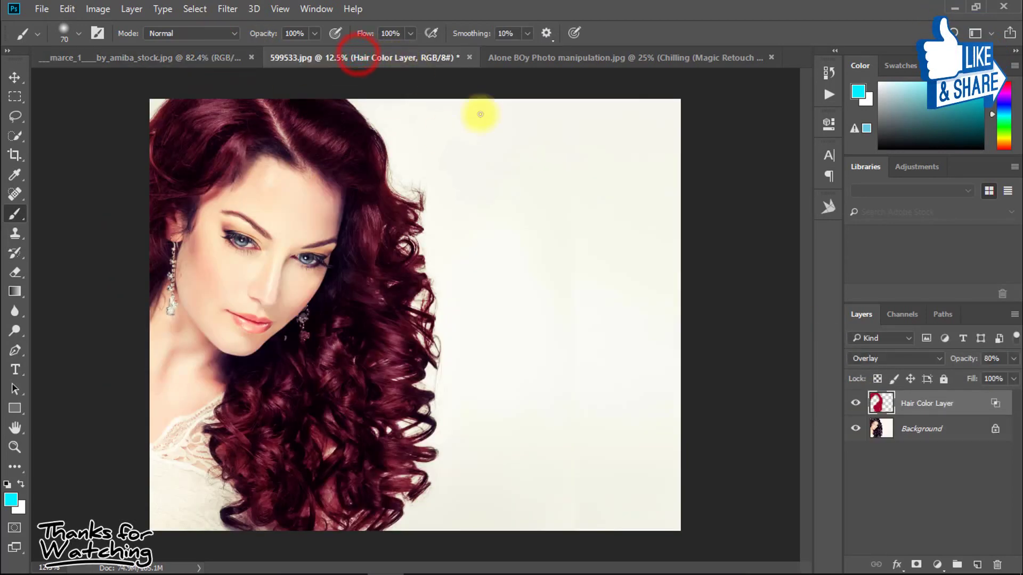
click(567, 58)
click(856, 404)
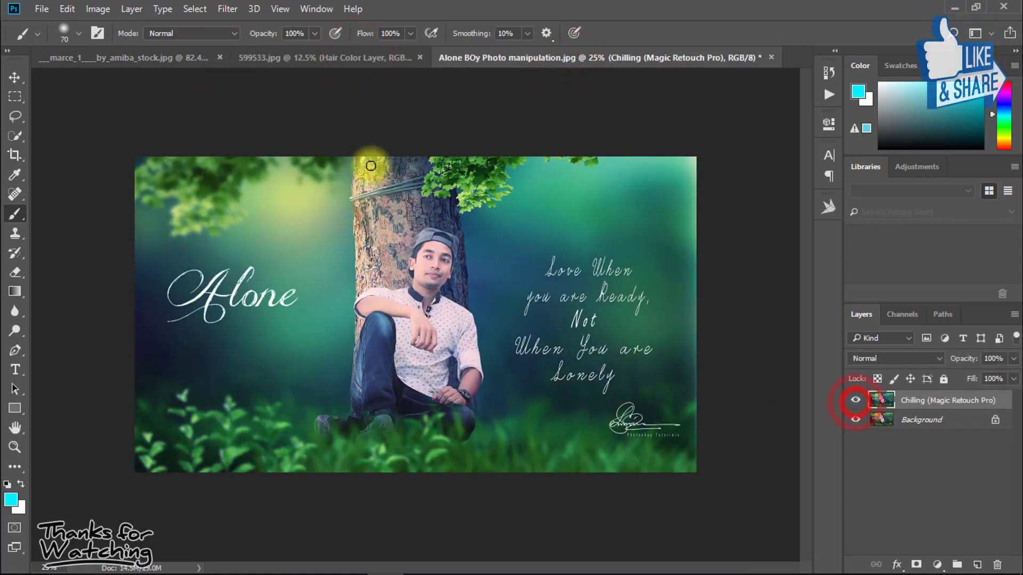